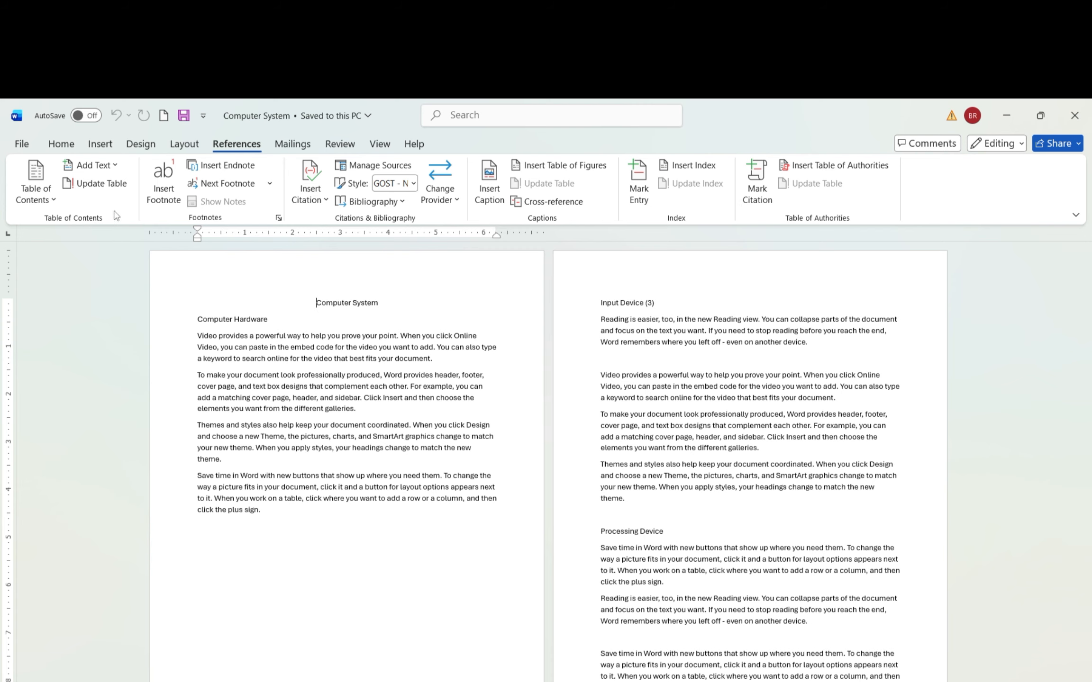
# Examine the table of contents options: the built-in table gallery, the Add Text levels and the Update Table command
pyautogui.click(56, 197)
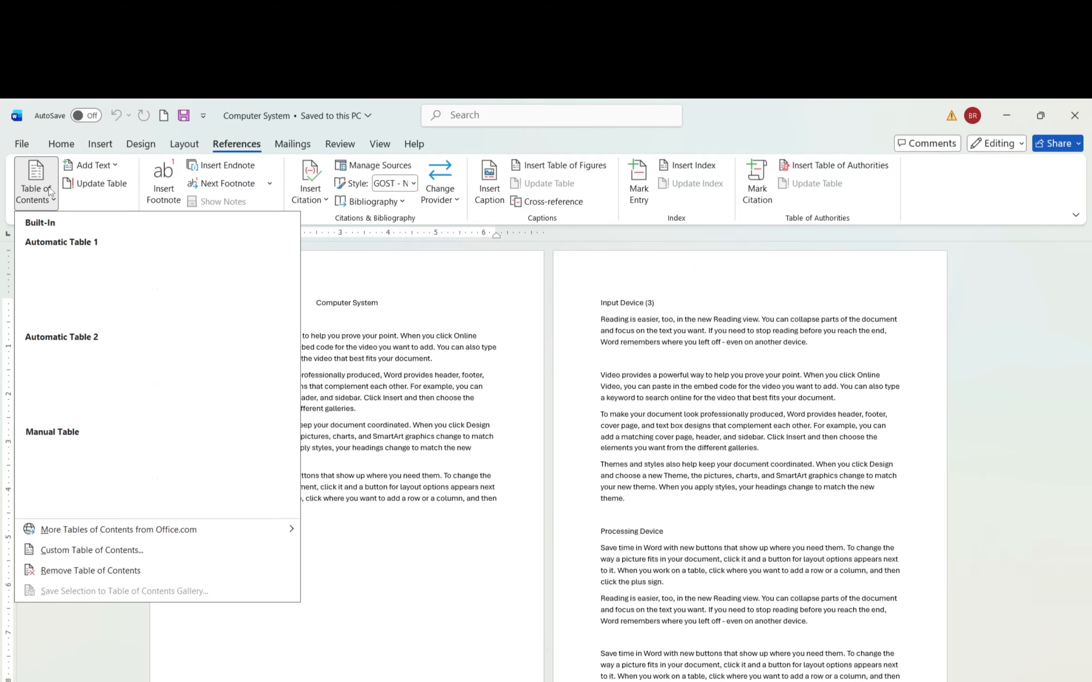
pyautogui.click(102, 170)
pyautogui.click(103, 170)
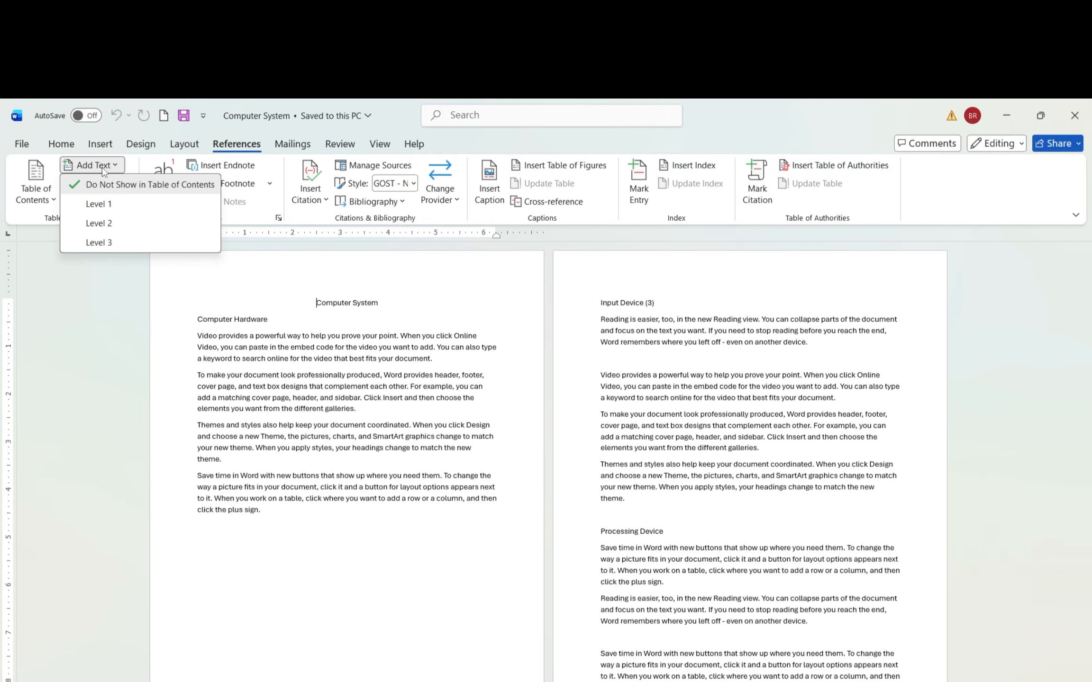
pyautogui.click(92, 256)
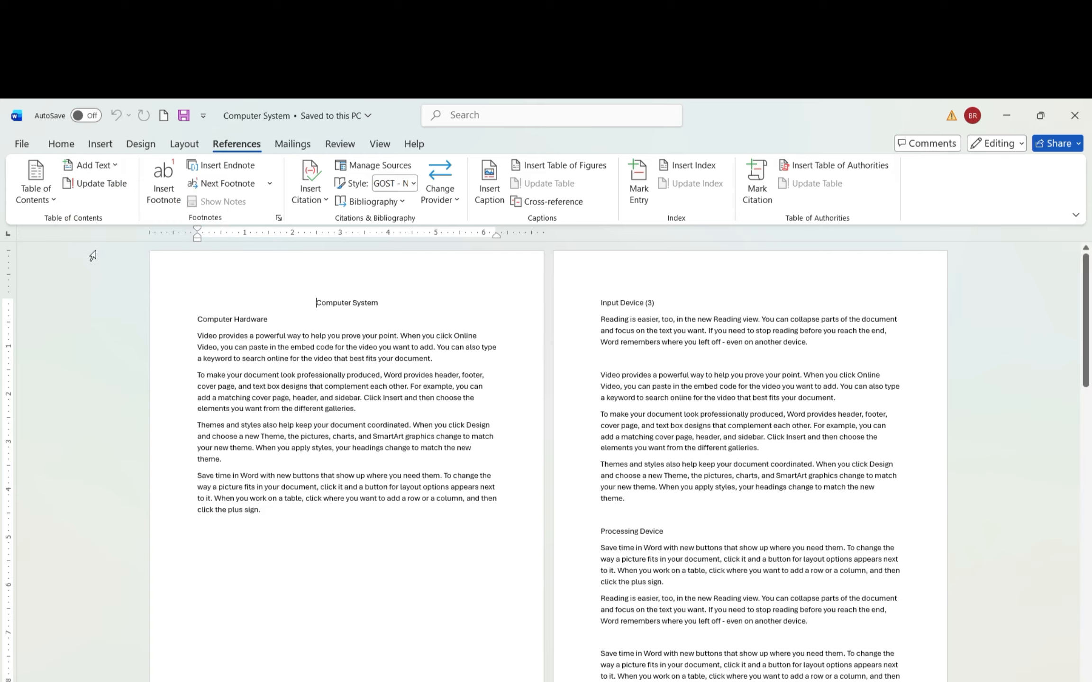
pyautogui.click(100, 184)
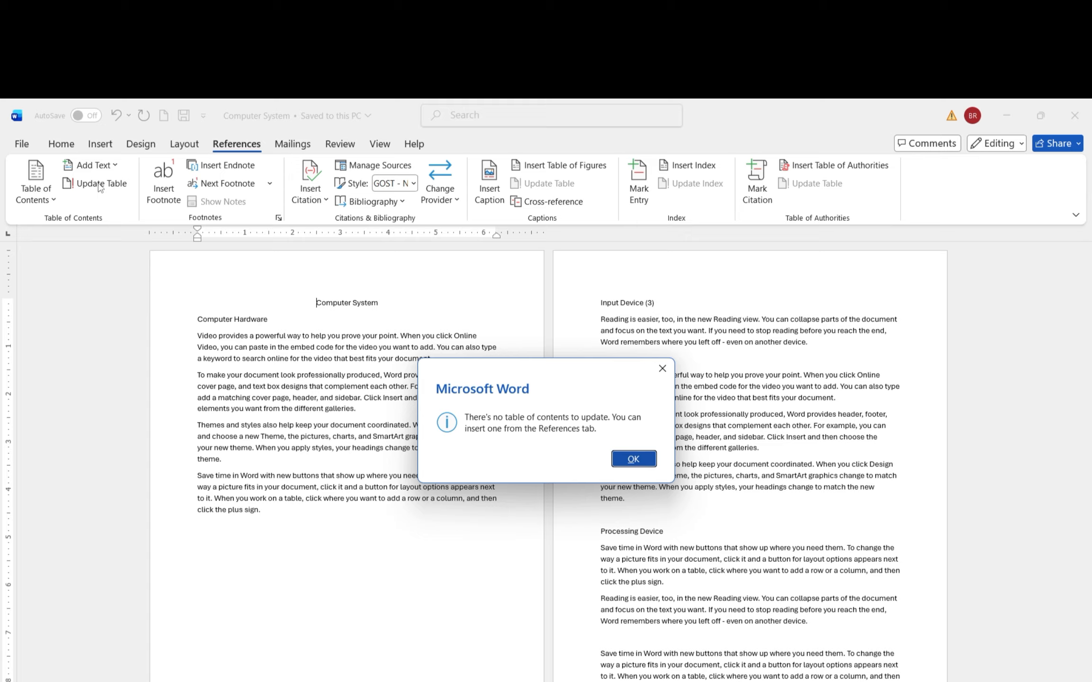
pyautogui.click(663, 364)
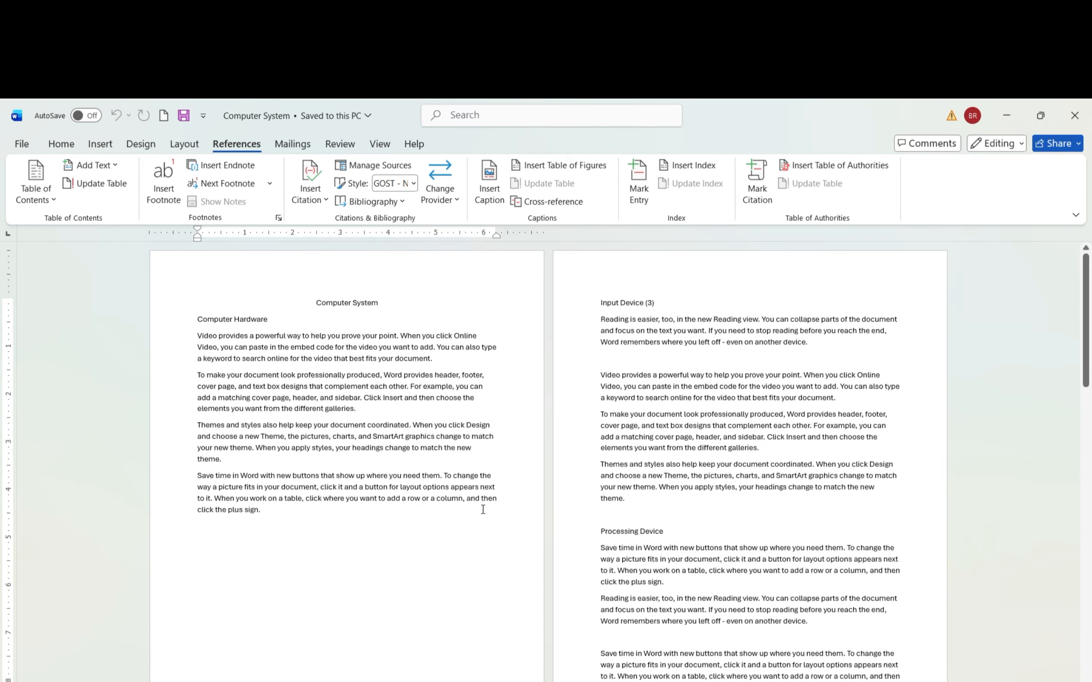
# Examine the document's headings and subheadings from Computer System to Types Of Memory, along with the Add Text levels available for them
pyautogui.scroll(-5, 483, 509)
pyautogui.scroll(5, 483, 509)
pyautogui.click(400, 302)
pyautogui.scroll(-6, 614, 549)
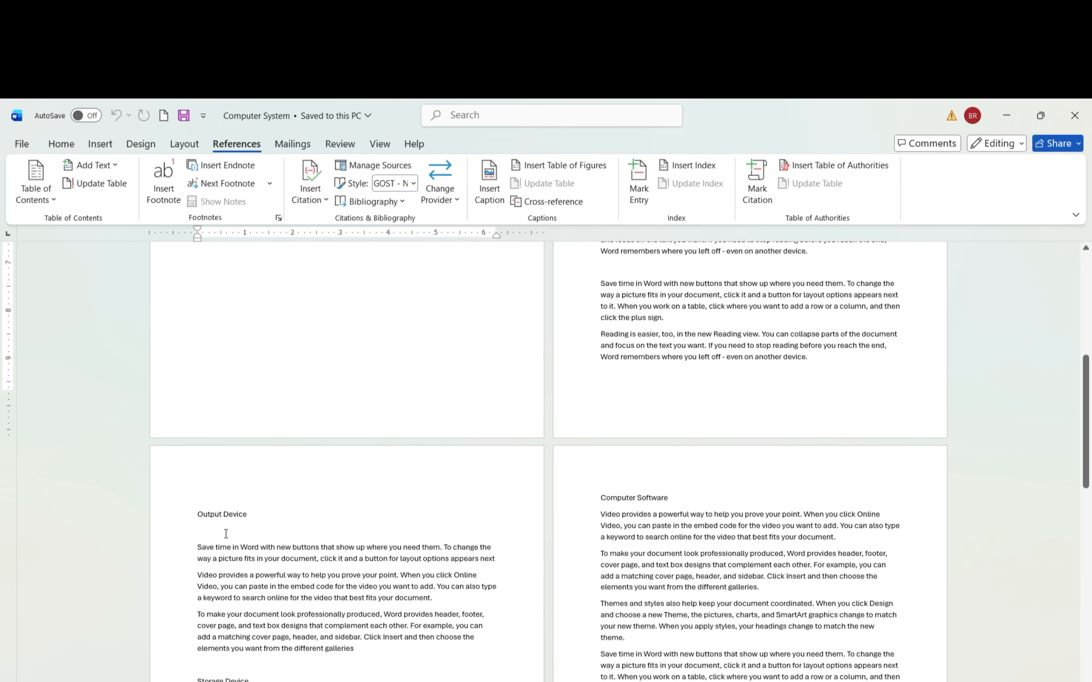
pyautogui.scroll(-9, 469, 626)
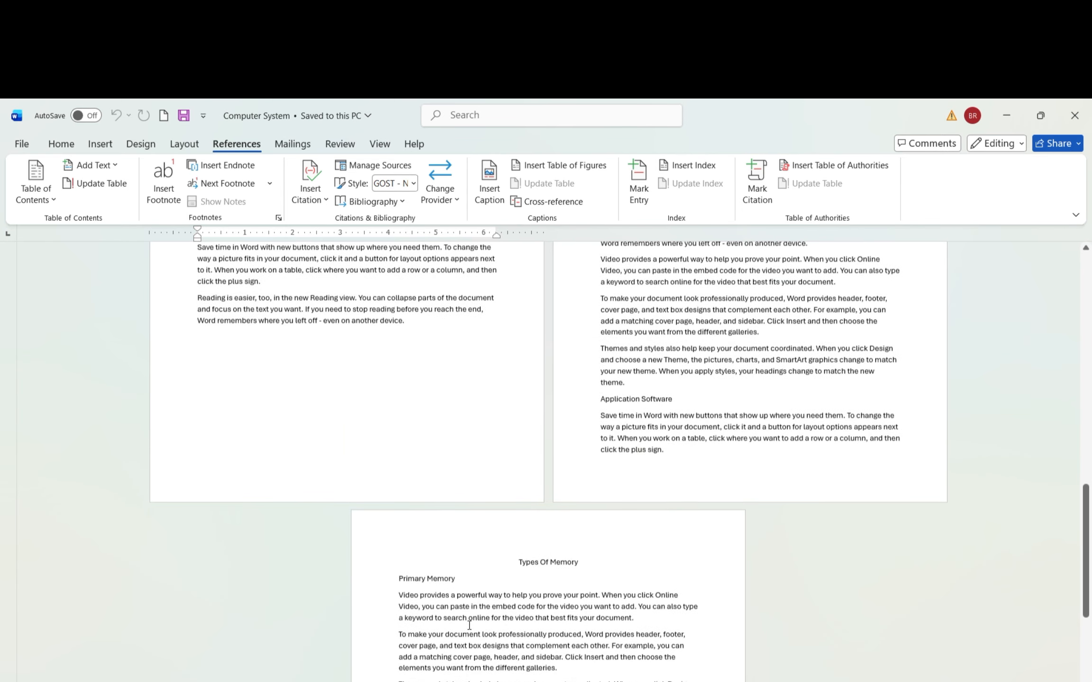
pyautogui.scroll(5, 469, 625)
pyautogui.scroll(10, 469, 625)
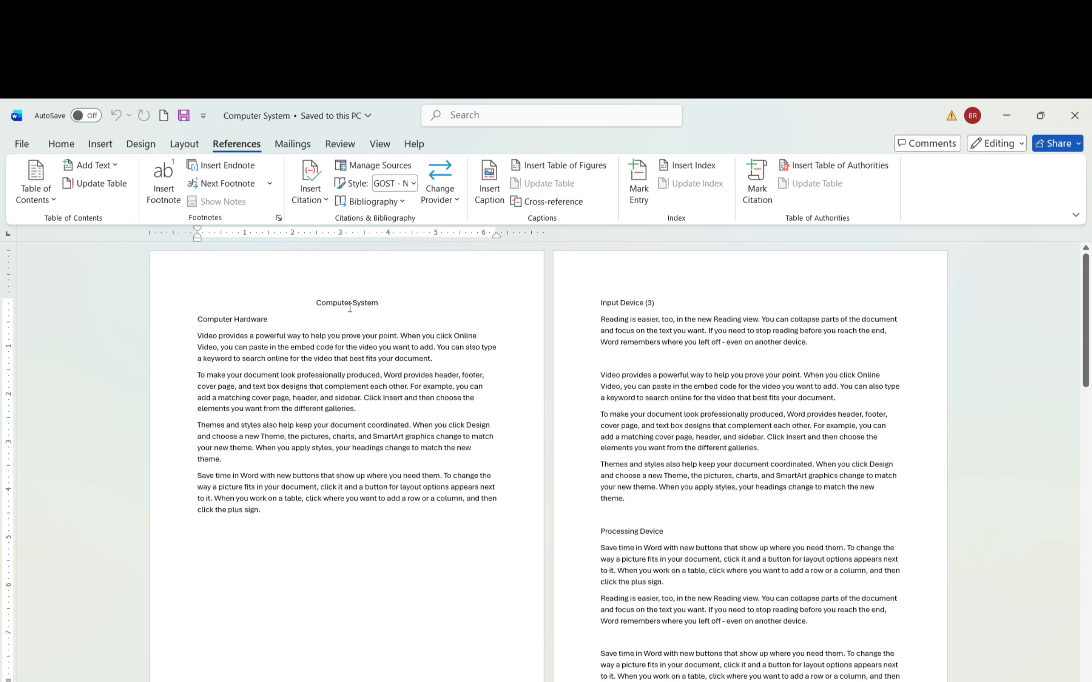
pyautogui.click(102, 166)
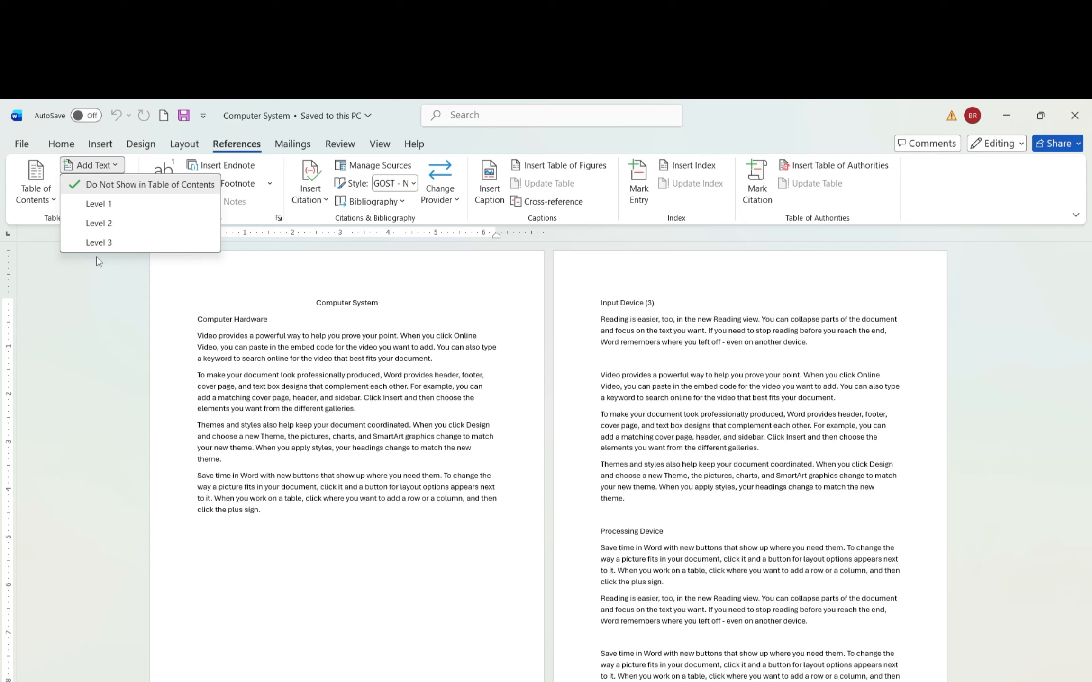
pyautogui.click(200, 265)
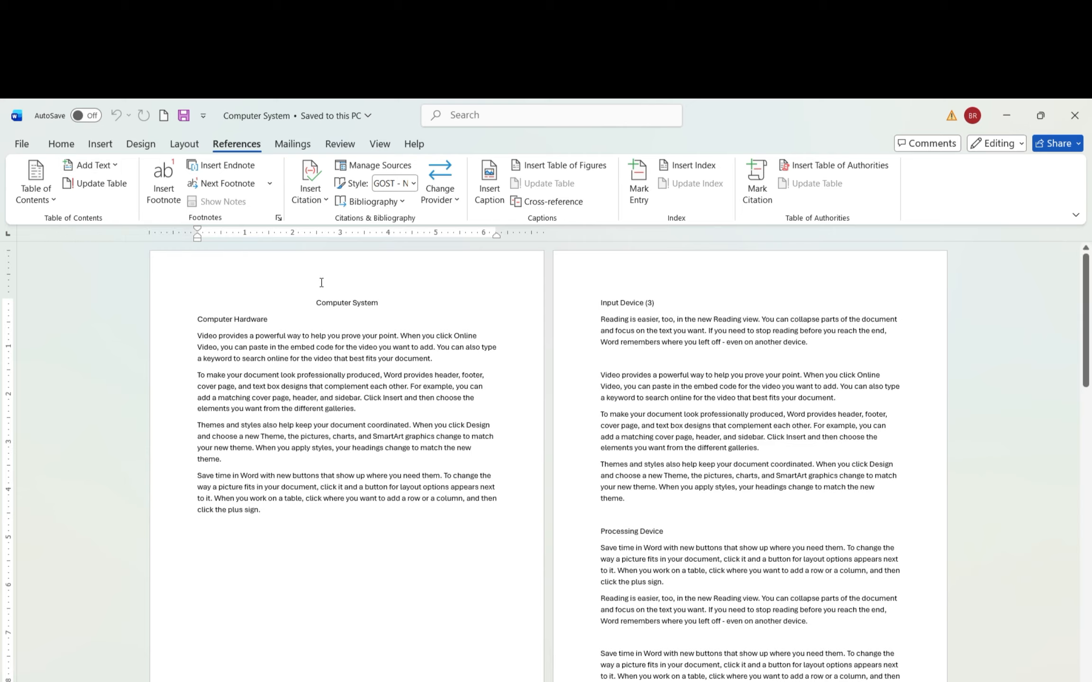
pyautogui.doubleClick(344, 304)
pyautogui.tripleClick(345, 307)
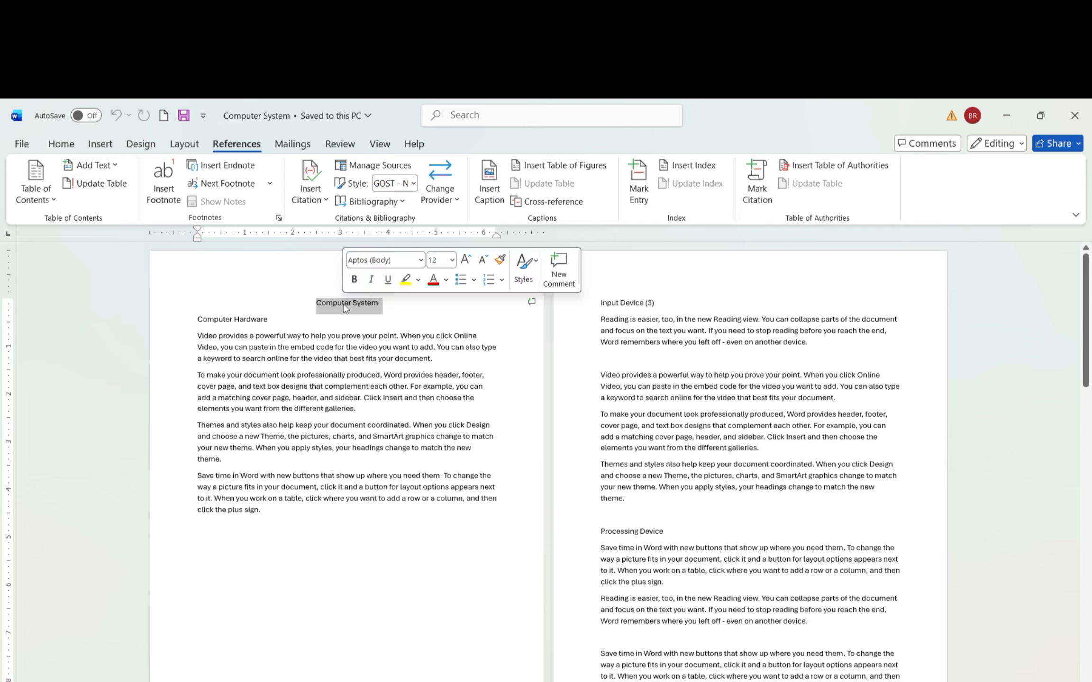
pyautogui.click(404, 315)
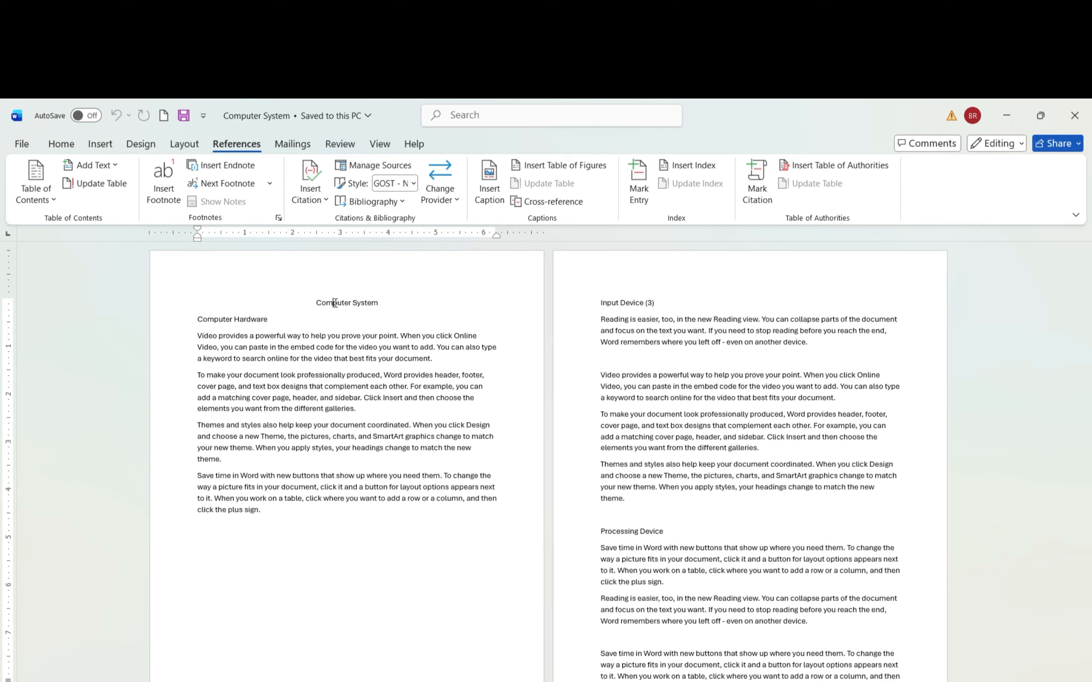
pyautogui.tripleClick(335, 303)
pyautogui.scroll(-7, 611, 483)
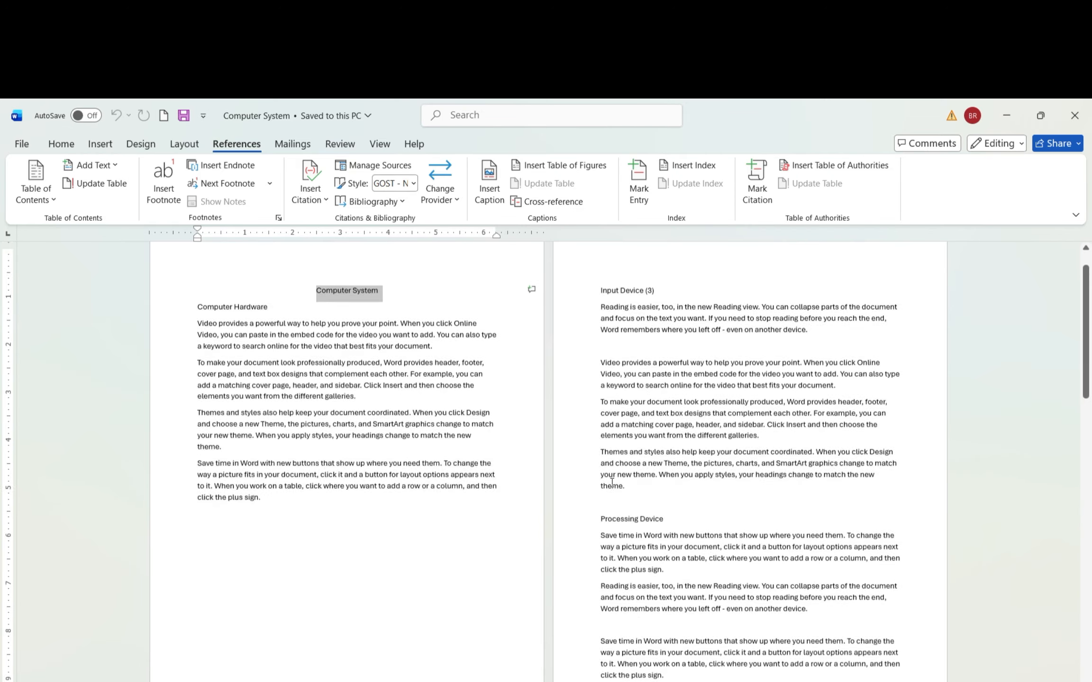
pyautogui.scroll(-4, 611, 482)
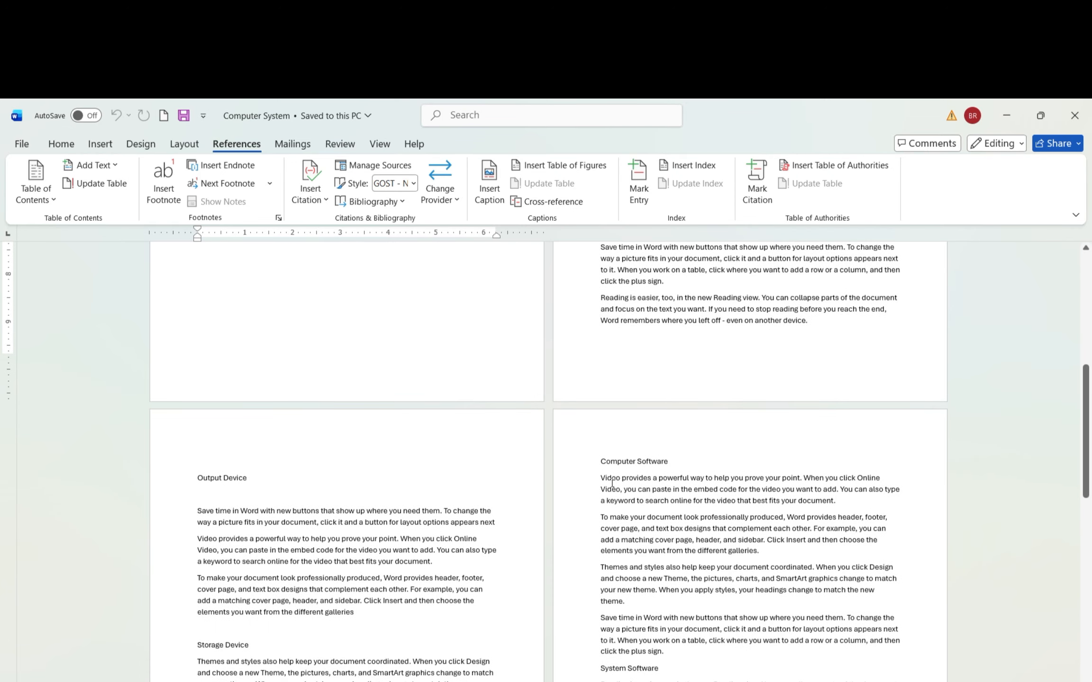
pyautogui.scroll(-6, 612, 481)
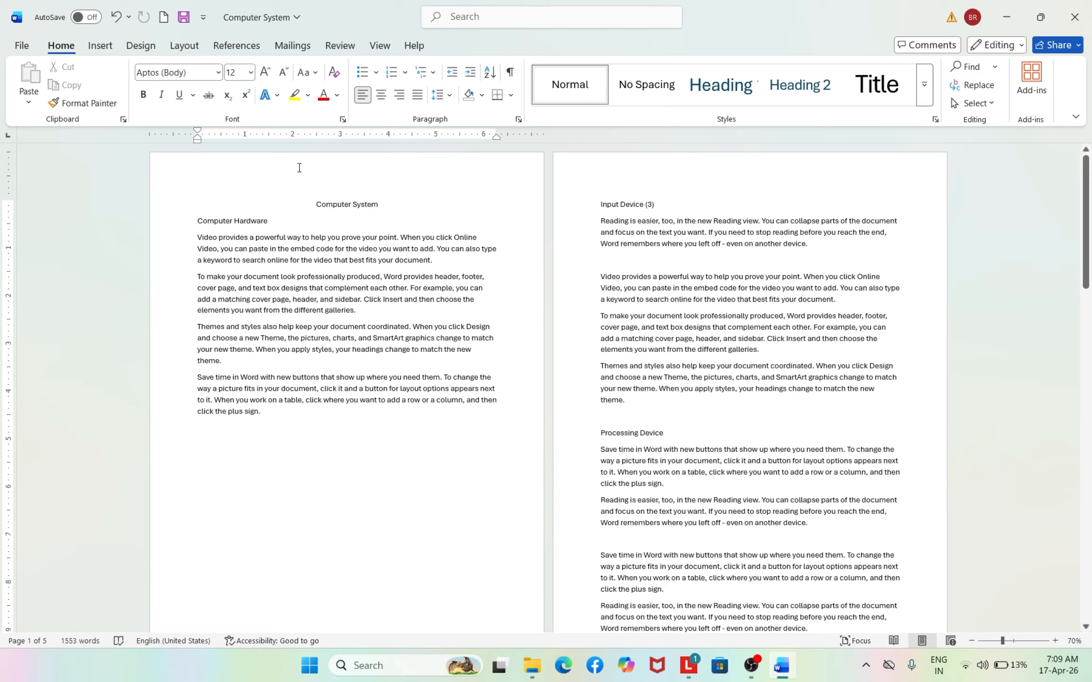
# Mark the Computer System heading on the first page as Level 1 text for the table of contents
pyautogui.click(314, 206)
pyautogui.moveTo(314, 207); pyautogui.dragTo(382, 207)
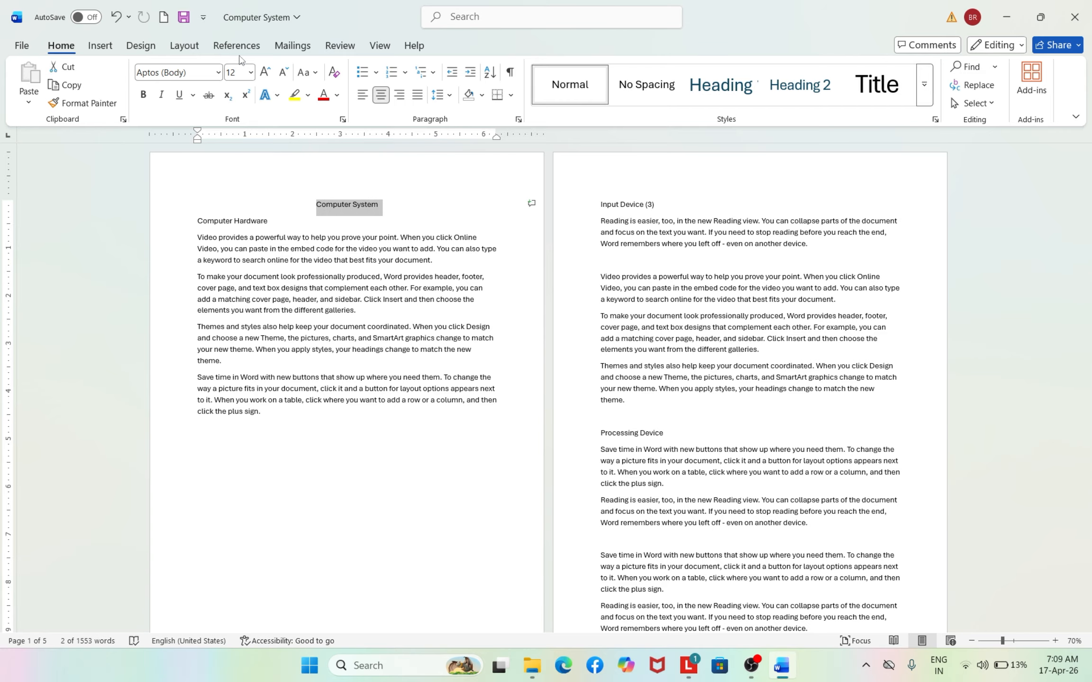
pyautogui.click(237, 46)
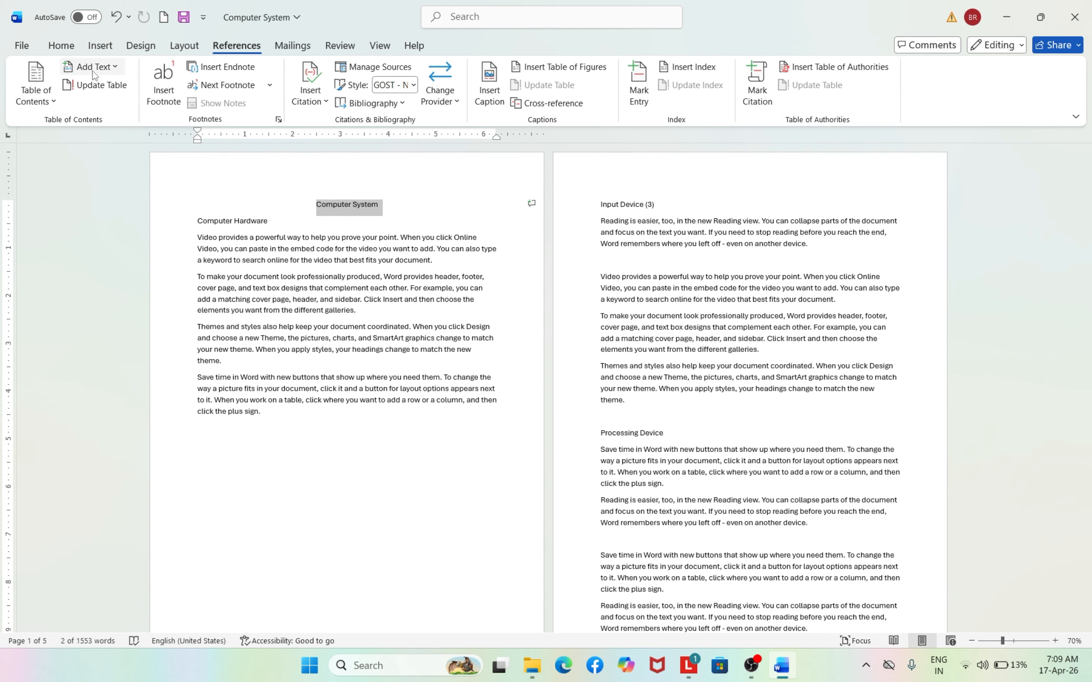
pyautogui.click(121, 71)
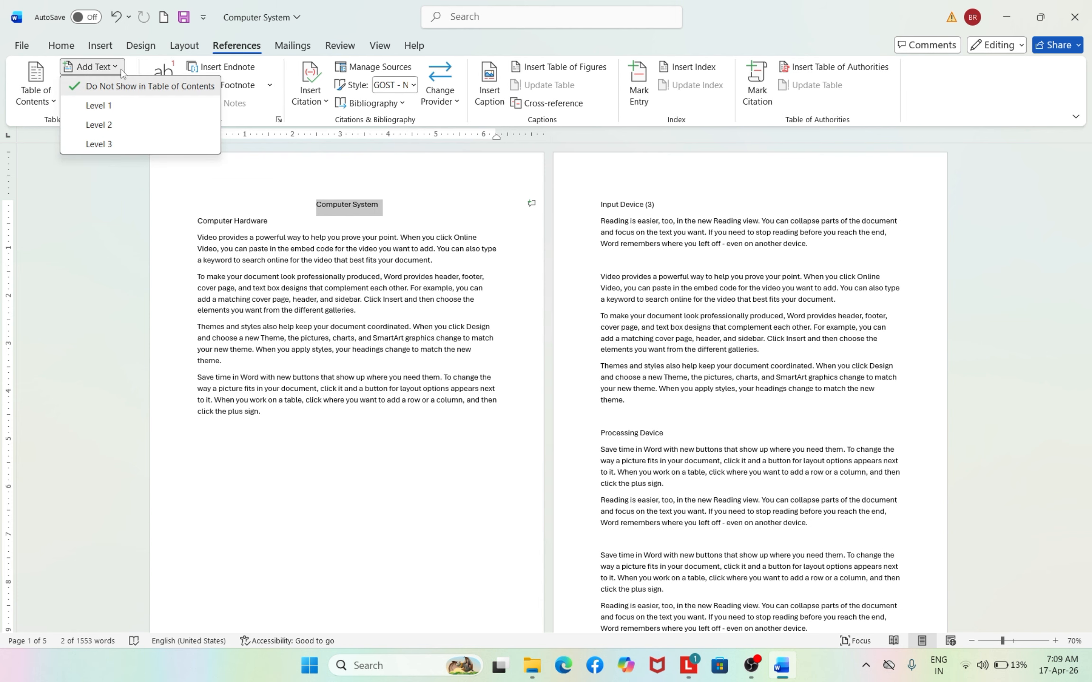
pyautogui.click(100, 106)
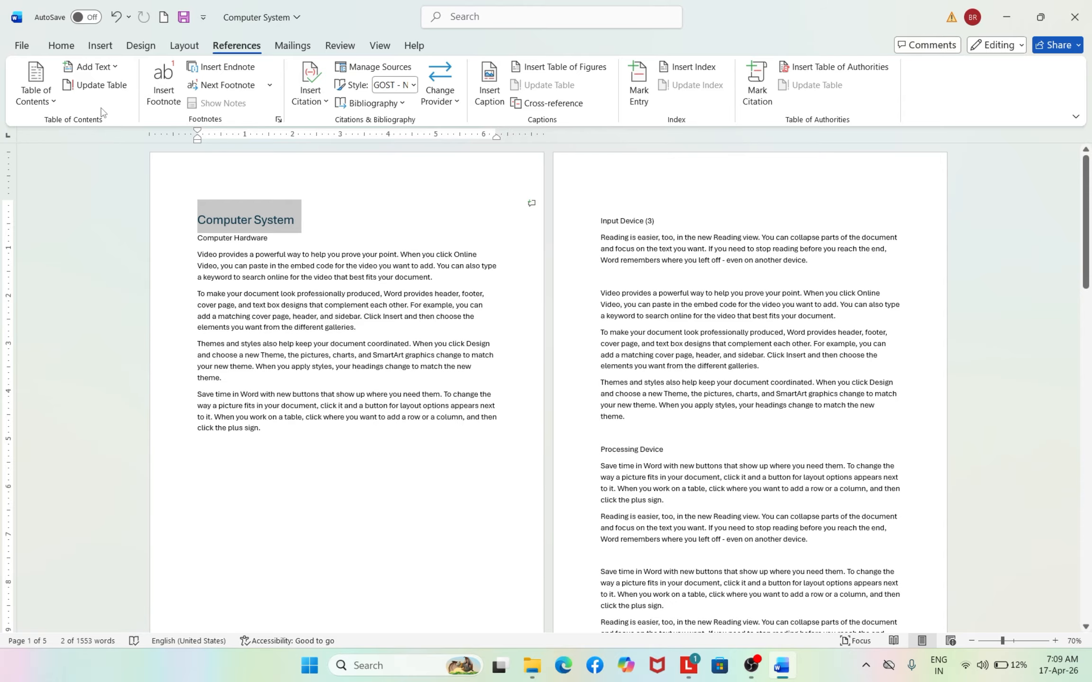
# Center the Computer System heading on the first page
pyautogui.moveTo(307, 230)
pyautogui.click(312, 237)
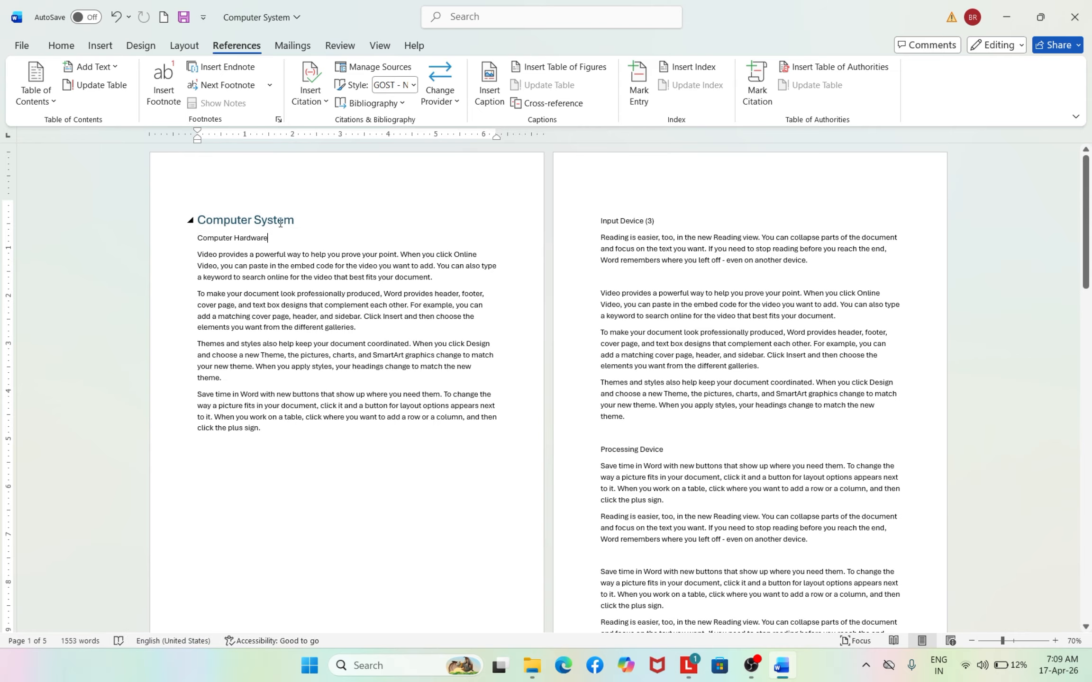
pyautogui.doubleClick(261, 212)
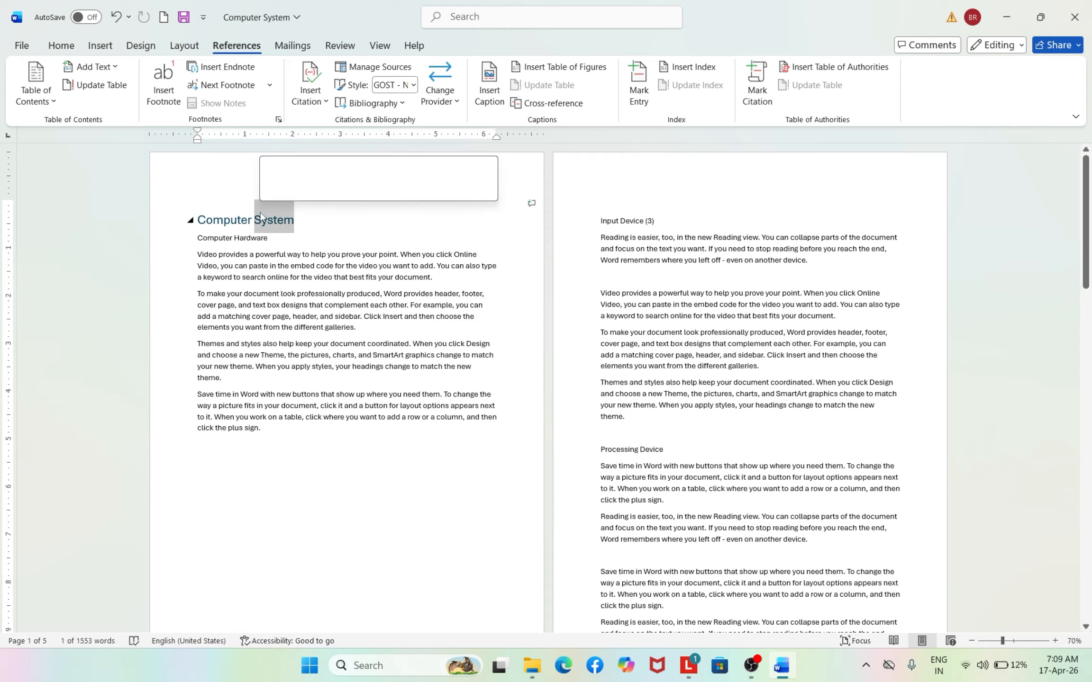
pyautogui.tripleClick(261, 217)
pyautogui.hotkey('ctrl', 'e')
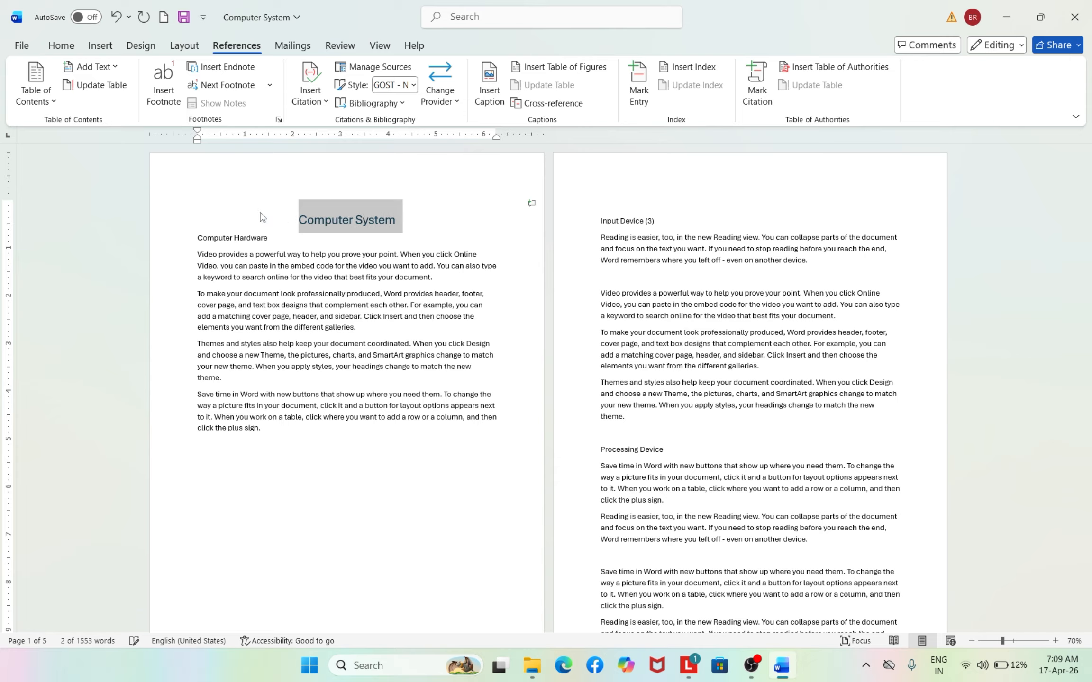
pyautogui.click(333, 304)
# Mark the Types Of Memory heading on the last page as Level 1 text for the table of contents and center it
pyautogui.scroll(-10, 509, 452)
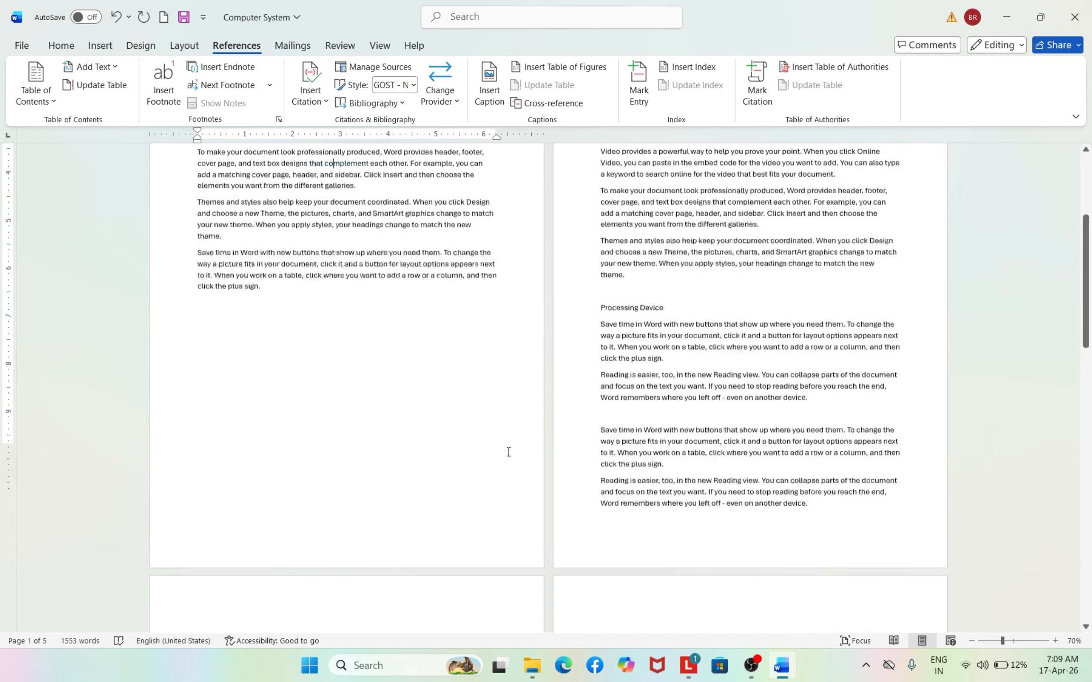
pyautogui.scroll(-10, 509, 452)
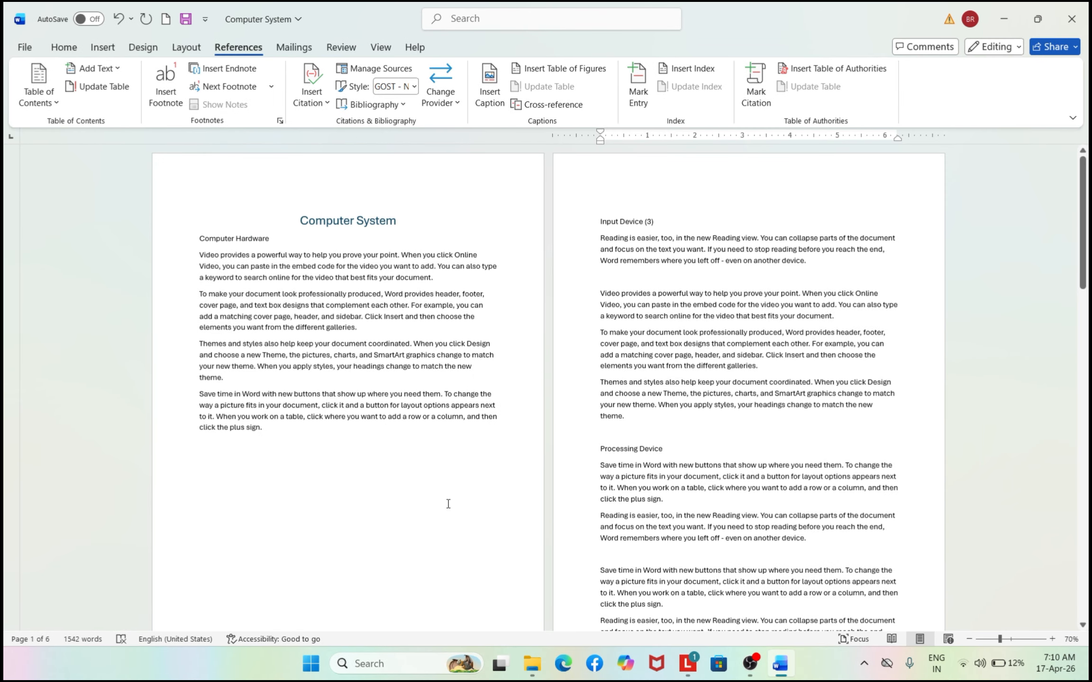
pyautogui.scroll(-15, 447, 503)
pyautogui.scroll(-10, 686, 499)
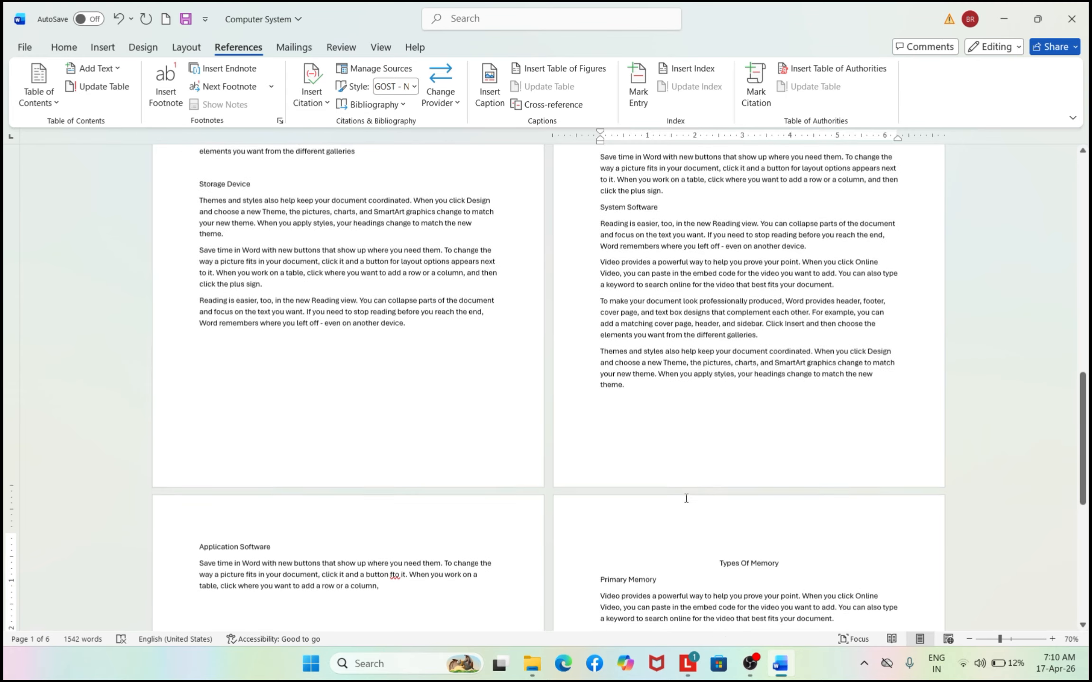
pyautogui.tripleClick(749, 418)
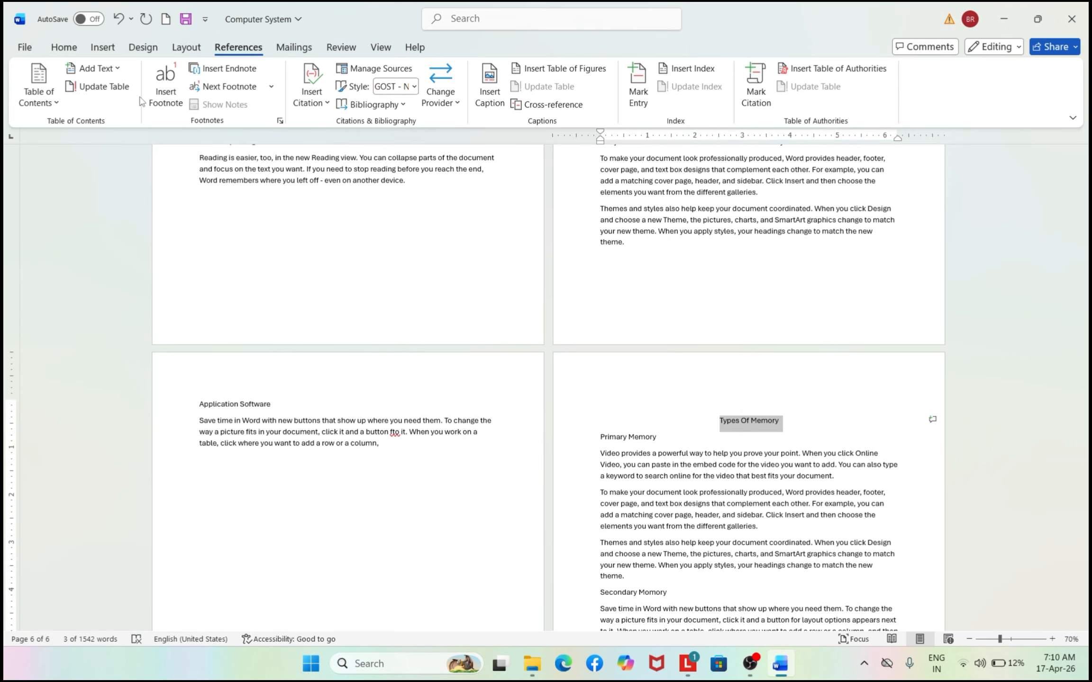
pyautogui.click(94, 68)
pyautogui.click(99, 107)
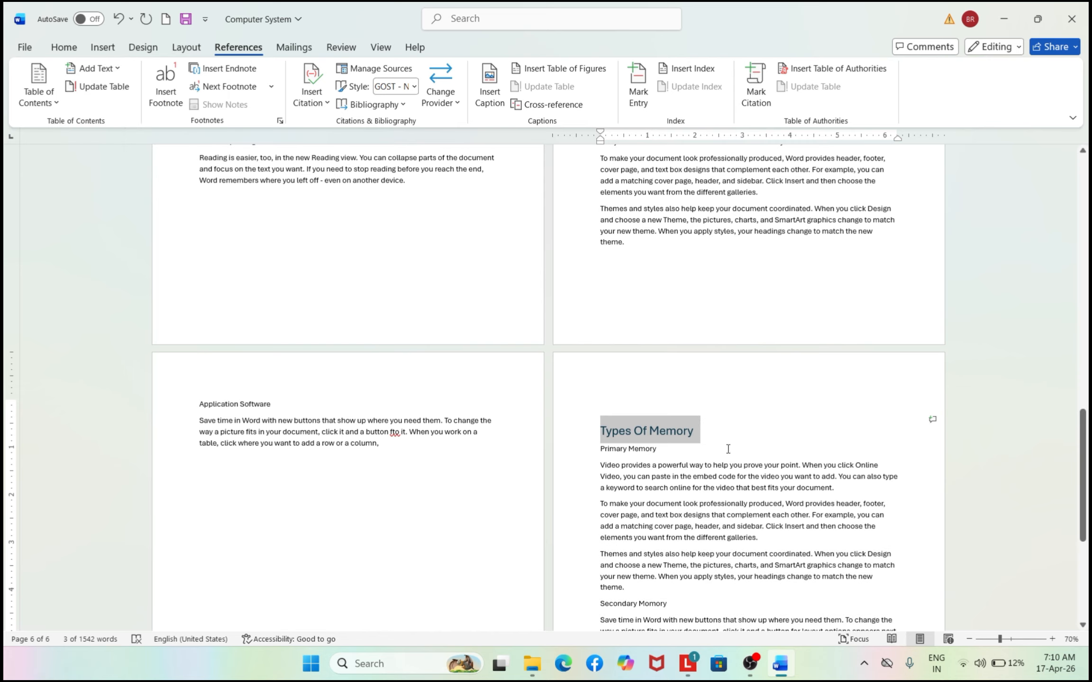
pyautogui.hotkey('ctrl', 'e')
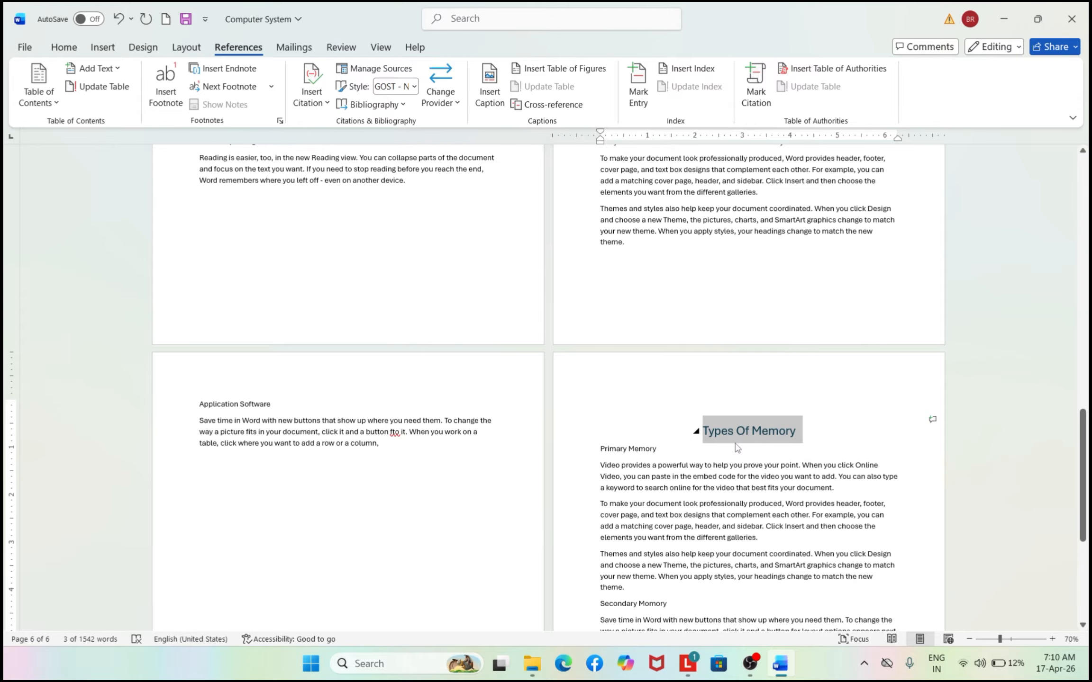
pyautogui.click(714, 369)
# Mark the Computer Hardware subheading on the first page as Level 2 text for the table of contents
pyautogui.scroll(15, 715, 366)
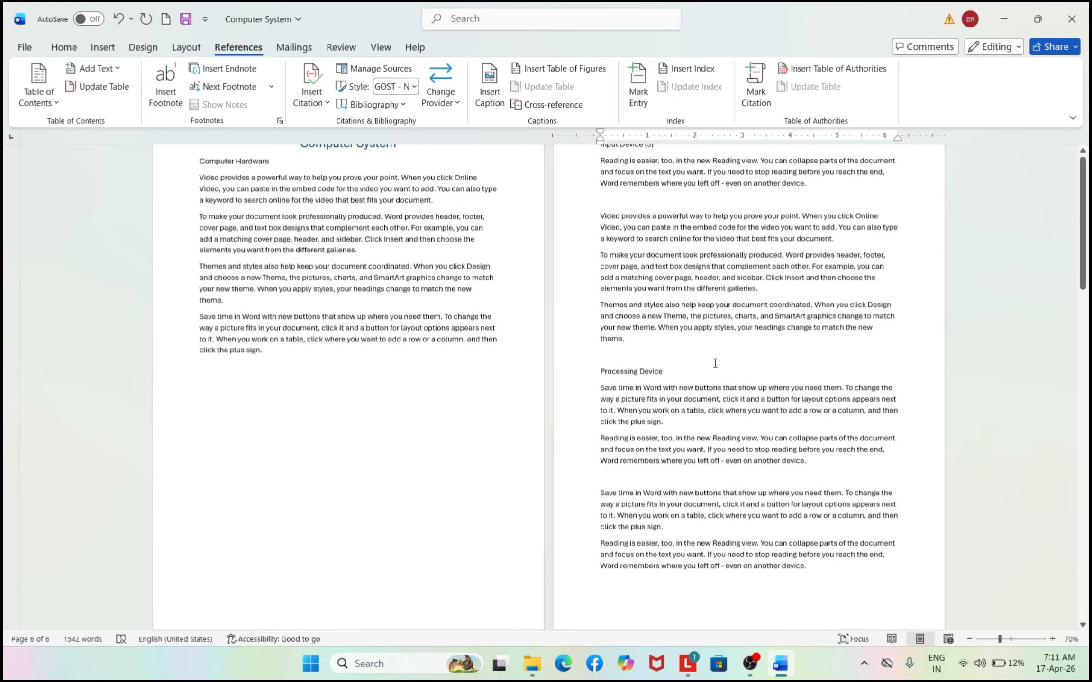
pyautogui.scroll(2, 714, 363)
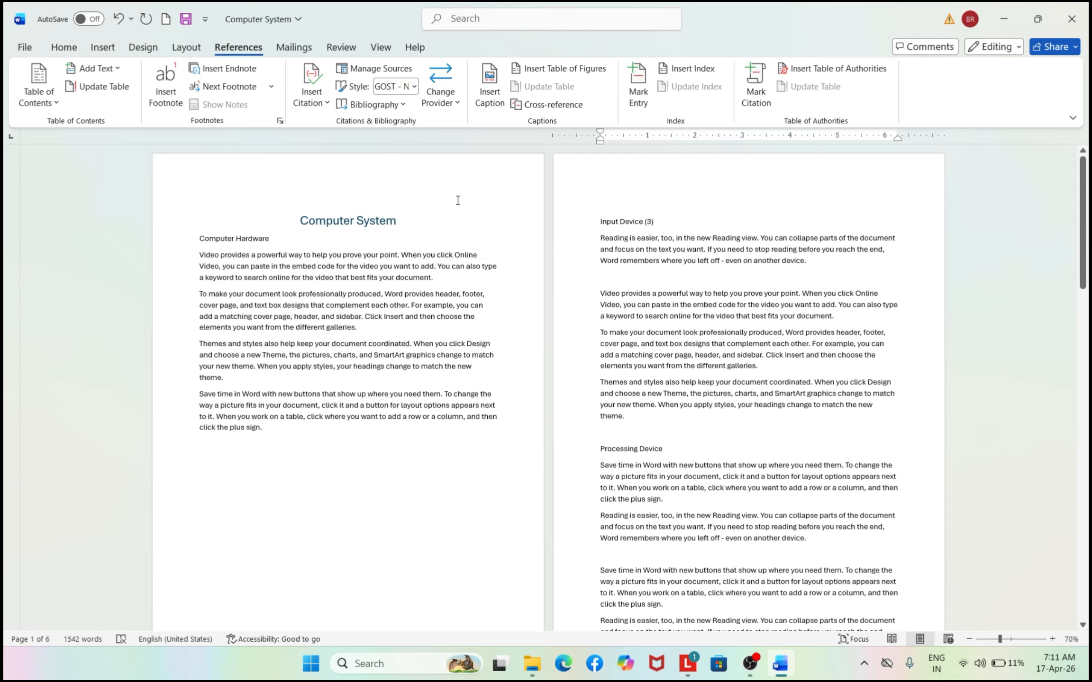
pyautogui.scroll(-5, 546, 473)
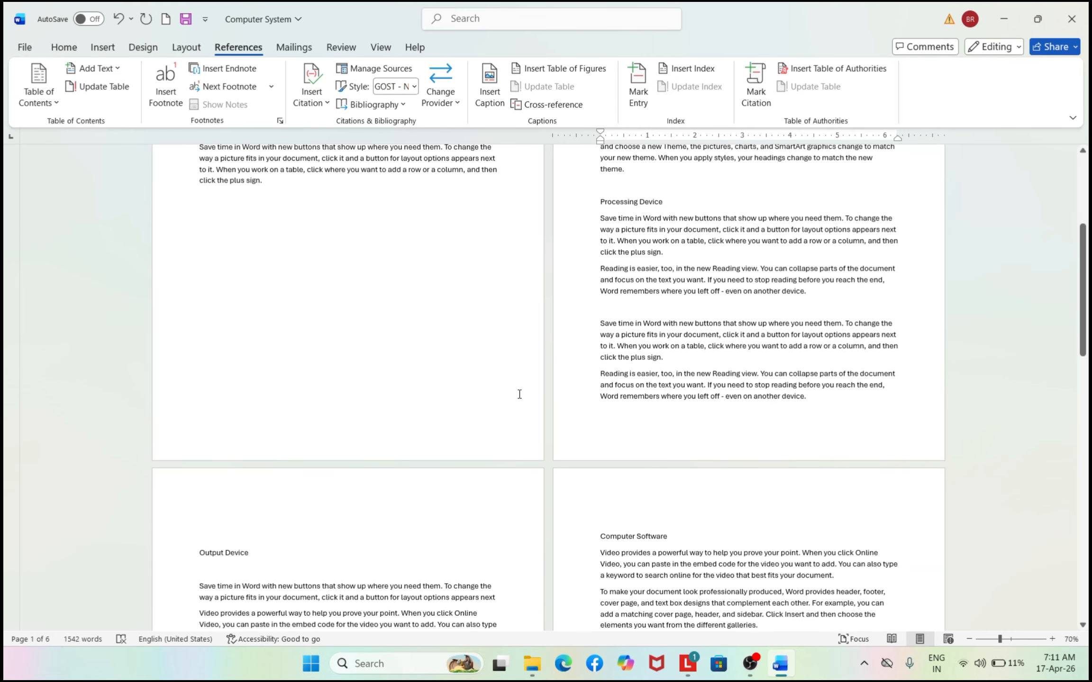
pyautogui.scroll(5, 520, 394)
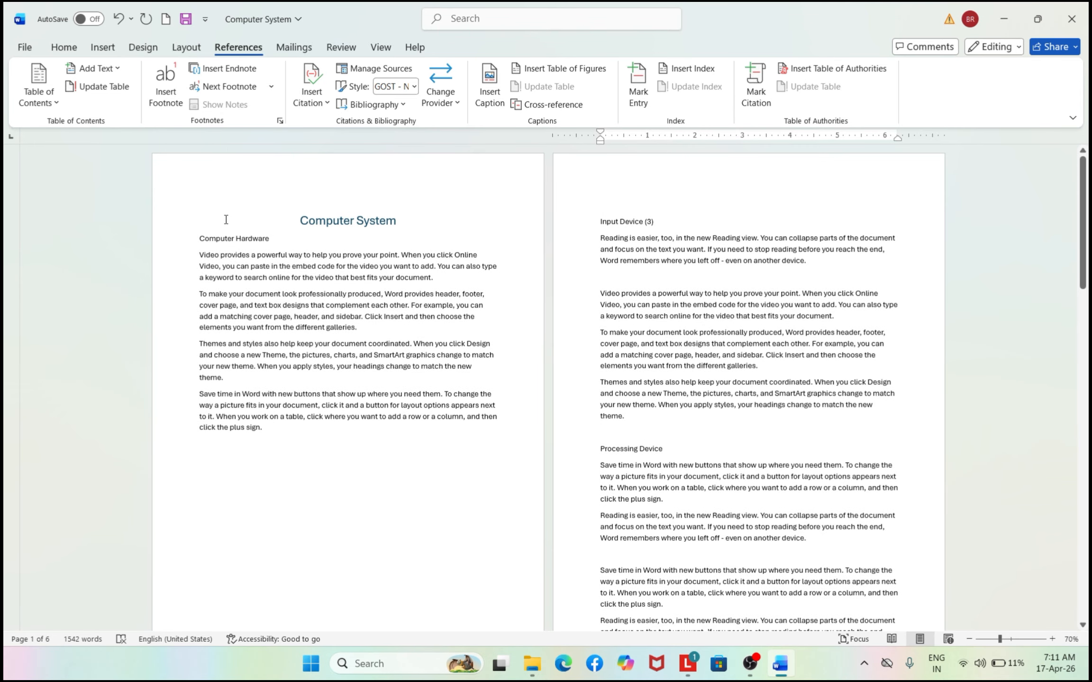
pyautogui.tripleClick(230, 237)
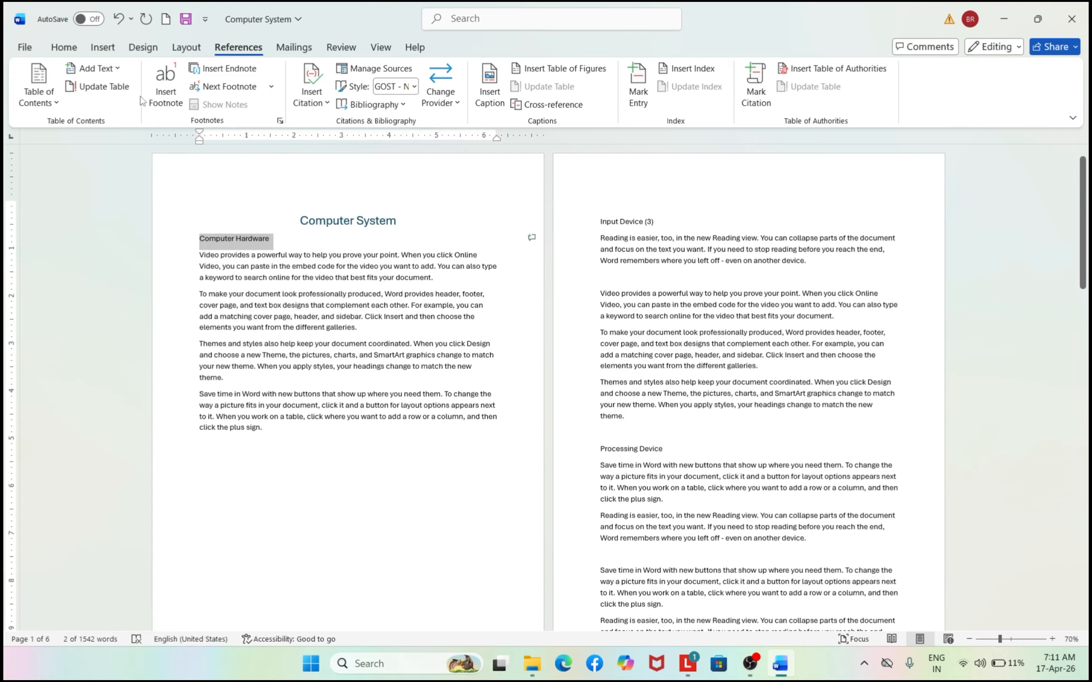
pyautogui.click(95, 69)
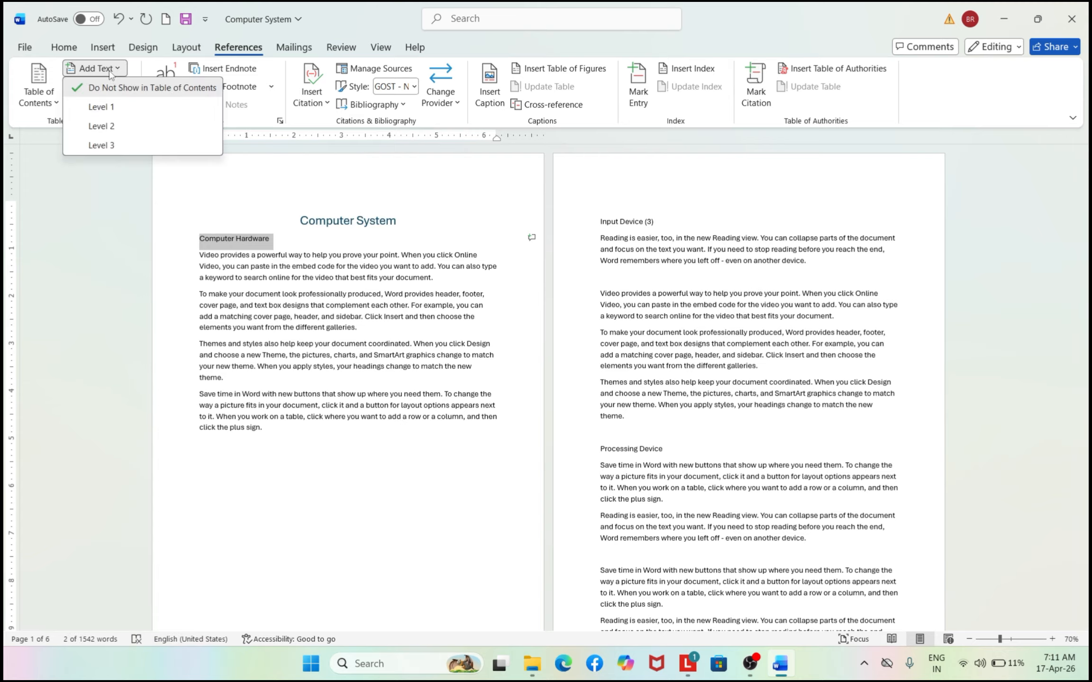
pyautogui.click(101, 126)
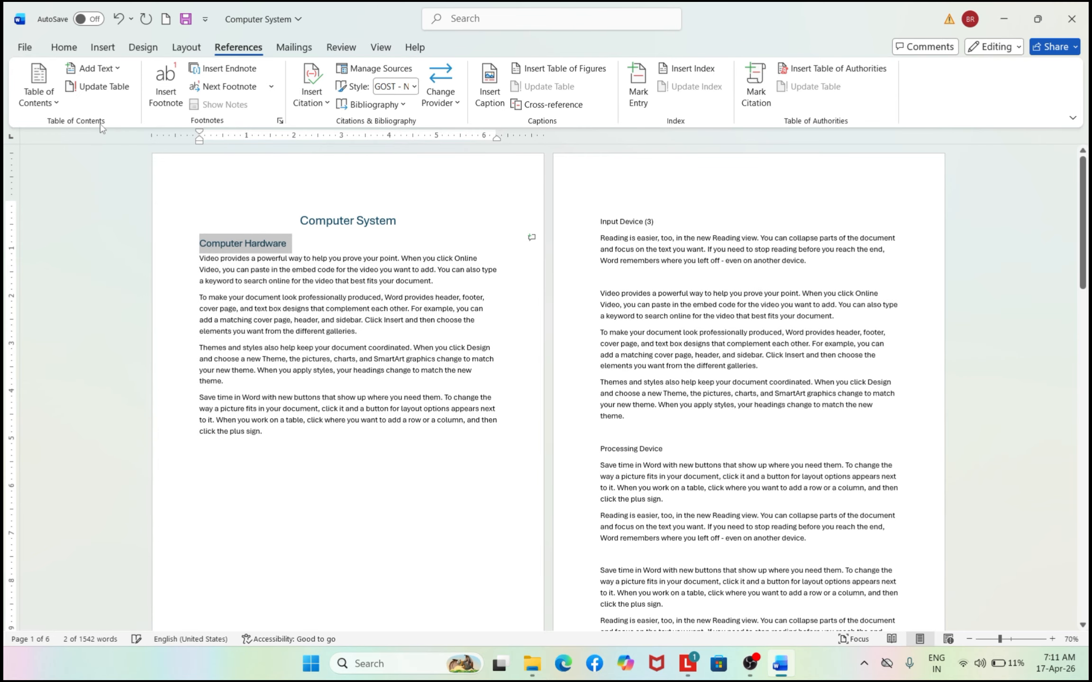
# Mark the Computer Software heading on page 4 as Level 2 text for the table of contents
pyautogui.click(318, 313)
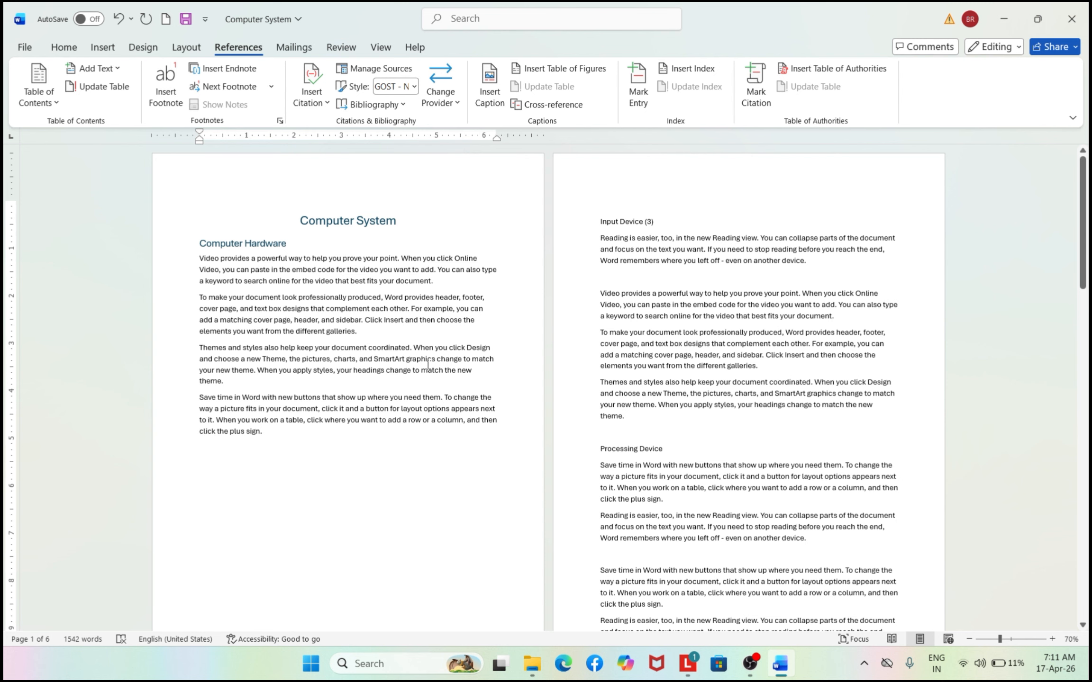
pyautogui.scroll(-6, 428, 365)
pyautogui.scroll(6, 428, 364)
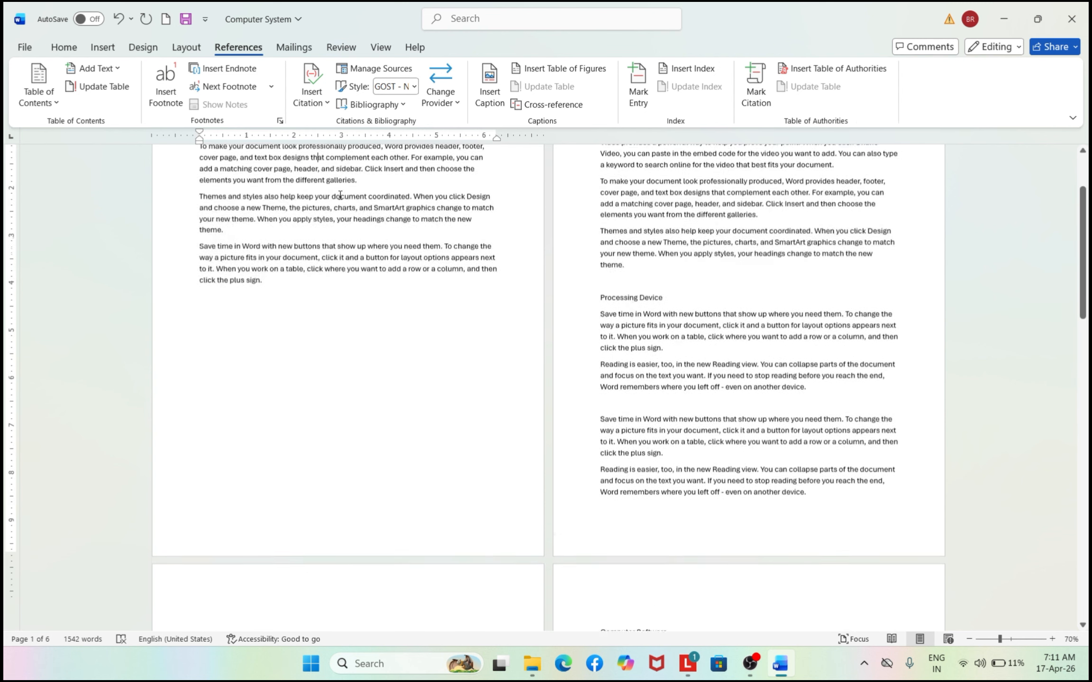
pyautogui.scroll(-5, 572, 409)
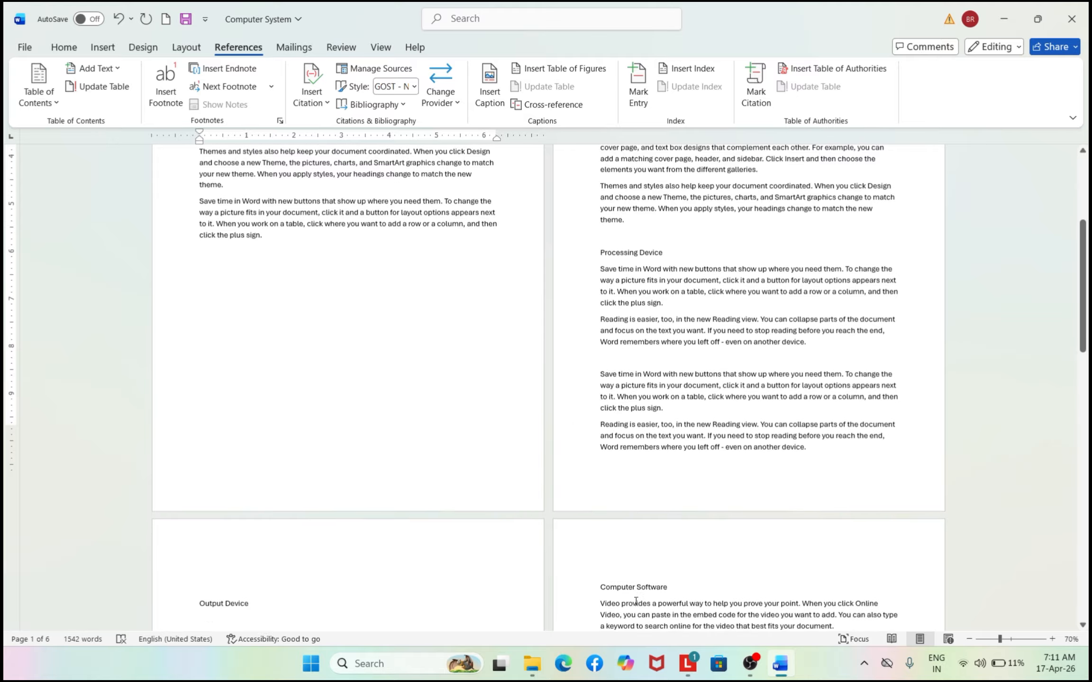
pyautogui.tripleClick(632, 544)
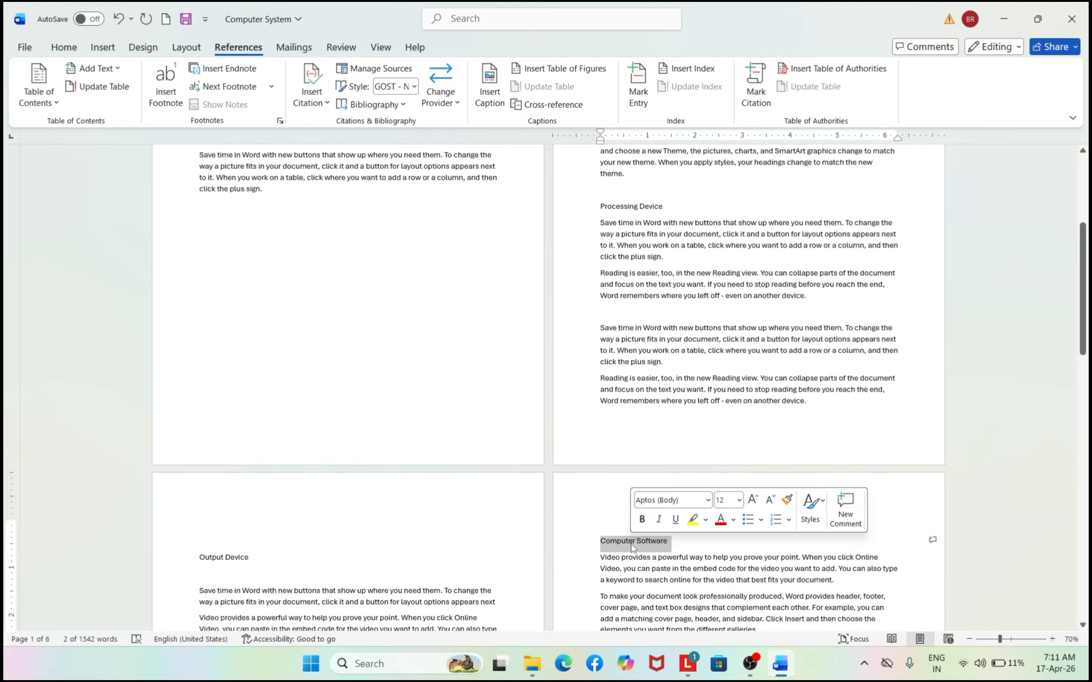
pyautogui.click(106, 68)
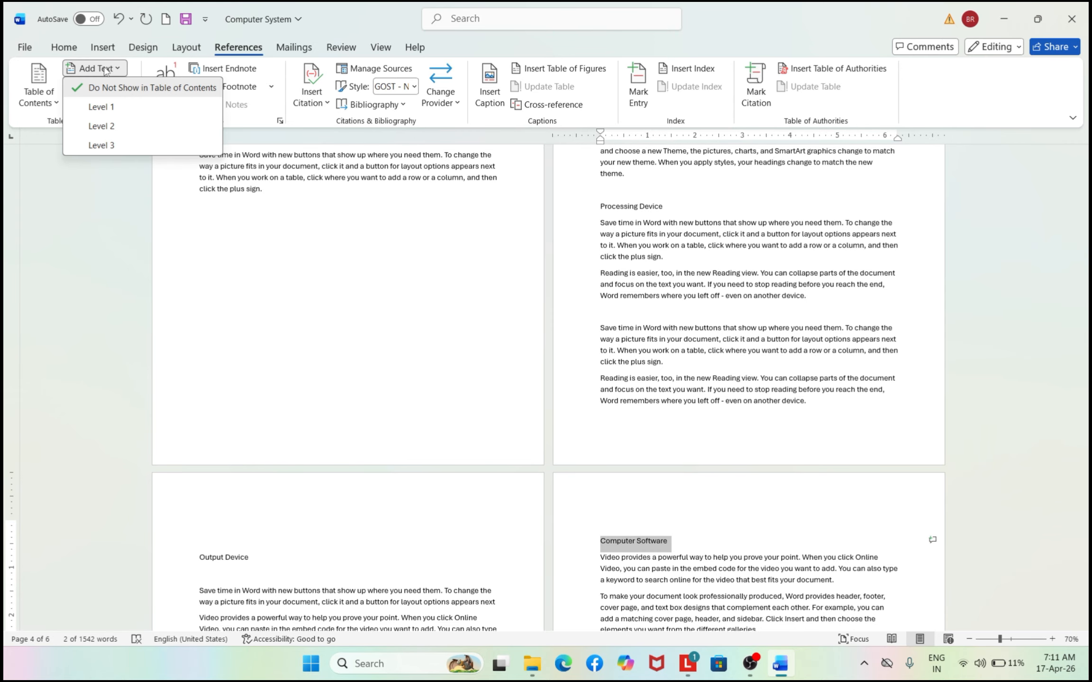
pyautogui.click(94, 127)
pyautogui.click(731, 405)
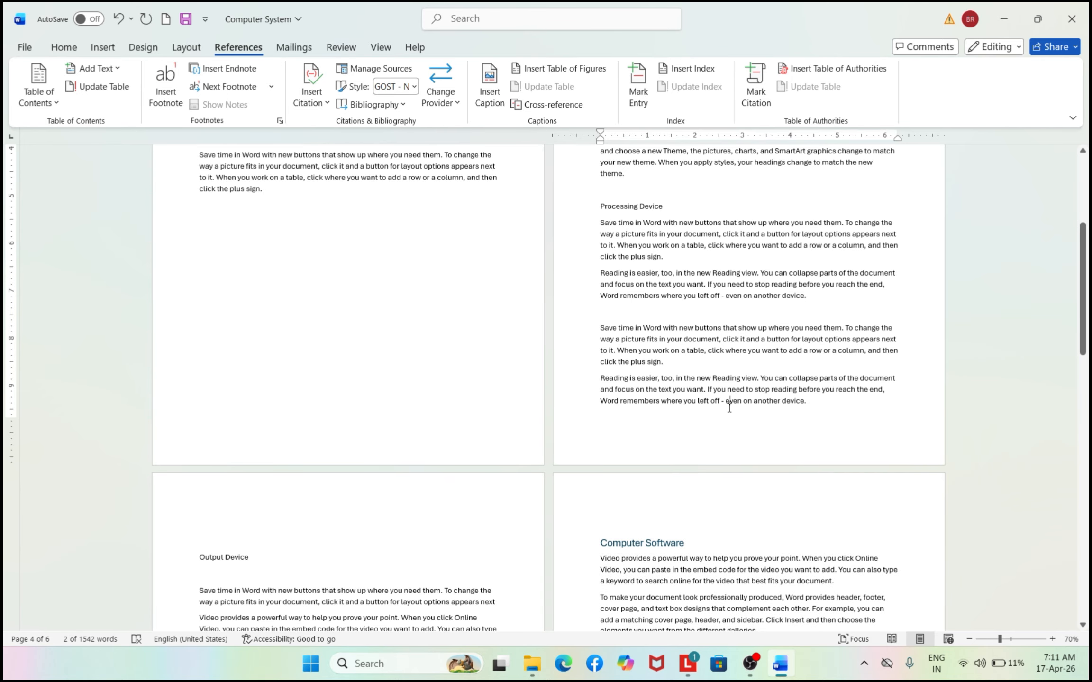
# Remove the "(3)" from the end of the Input Device heading on page 2
pyautogui.scroll(5, 475, 302)
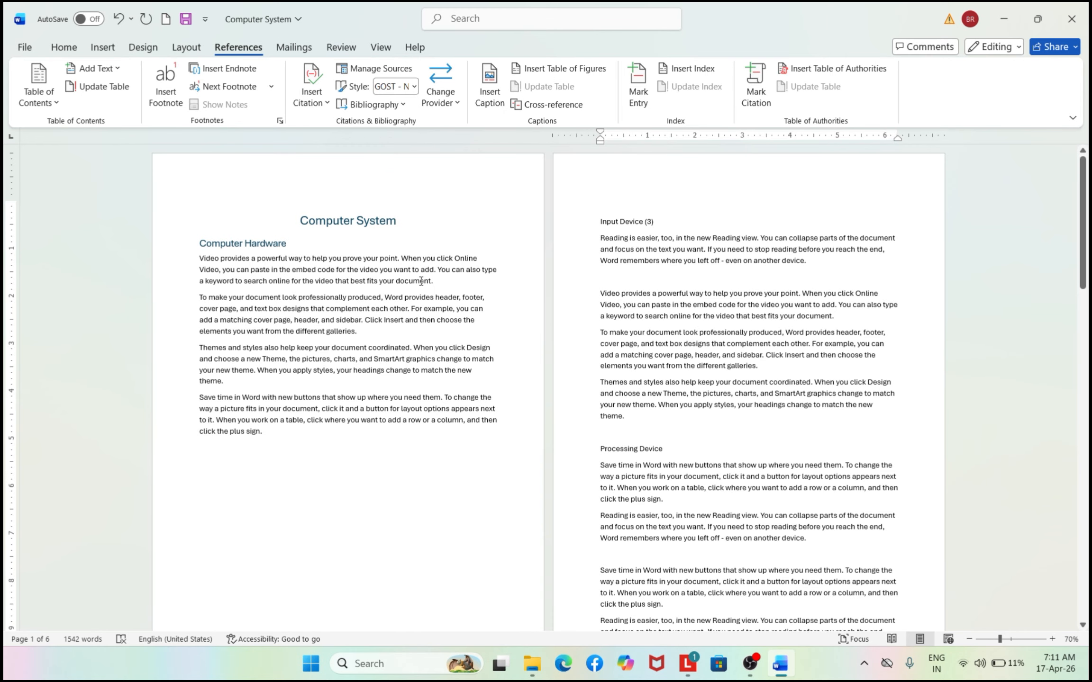
pyautogui.scroll(-3, 421, 281)
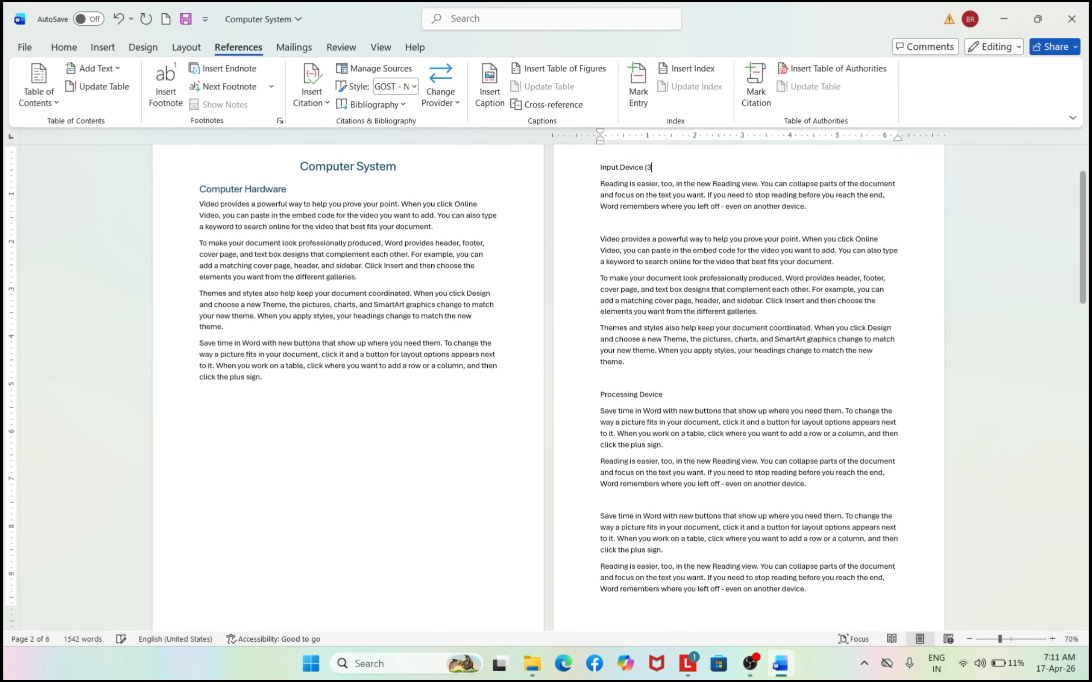
pyautogui.press('BackSpace')
pyautogui.press('BackSpace')
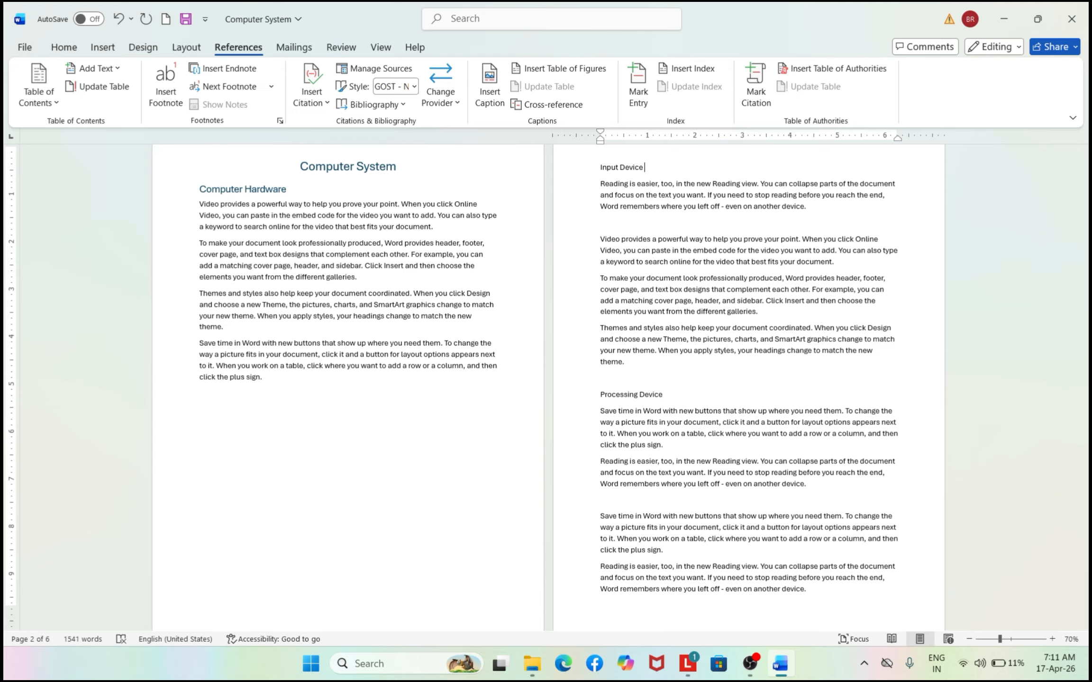
pyautogui.tripleClick(618, 166)
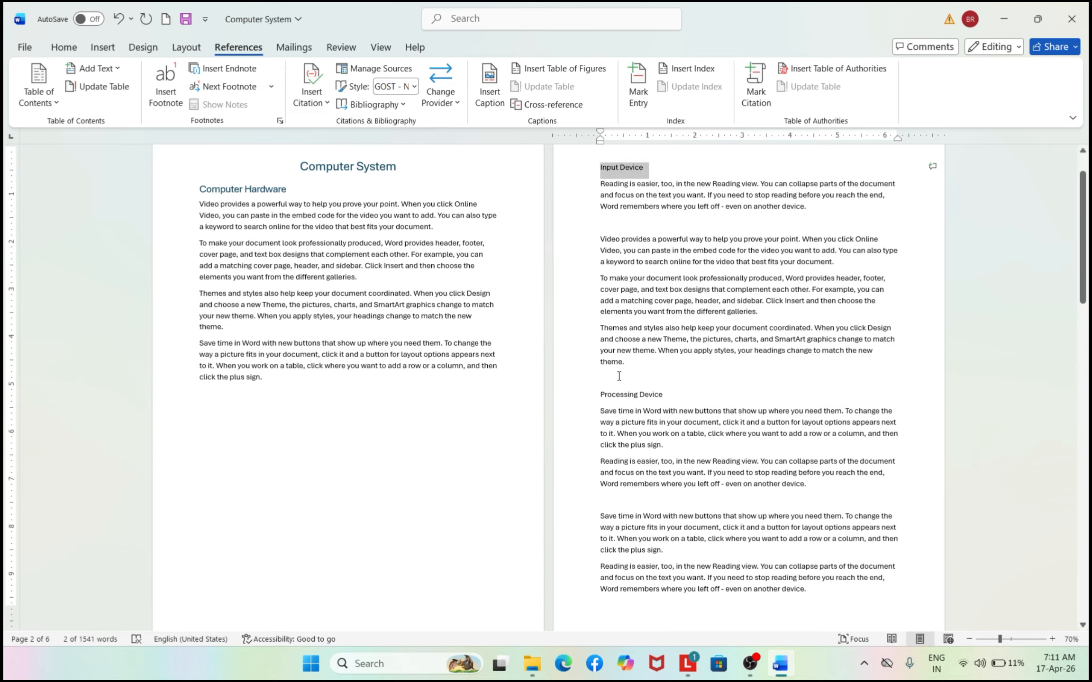
pyautogui.keyDown('ctrl'); pyautogui.doubleClick(622, 396); pyautogui.keyUp('ctrl')
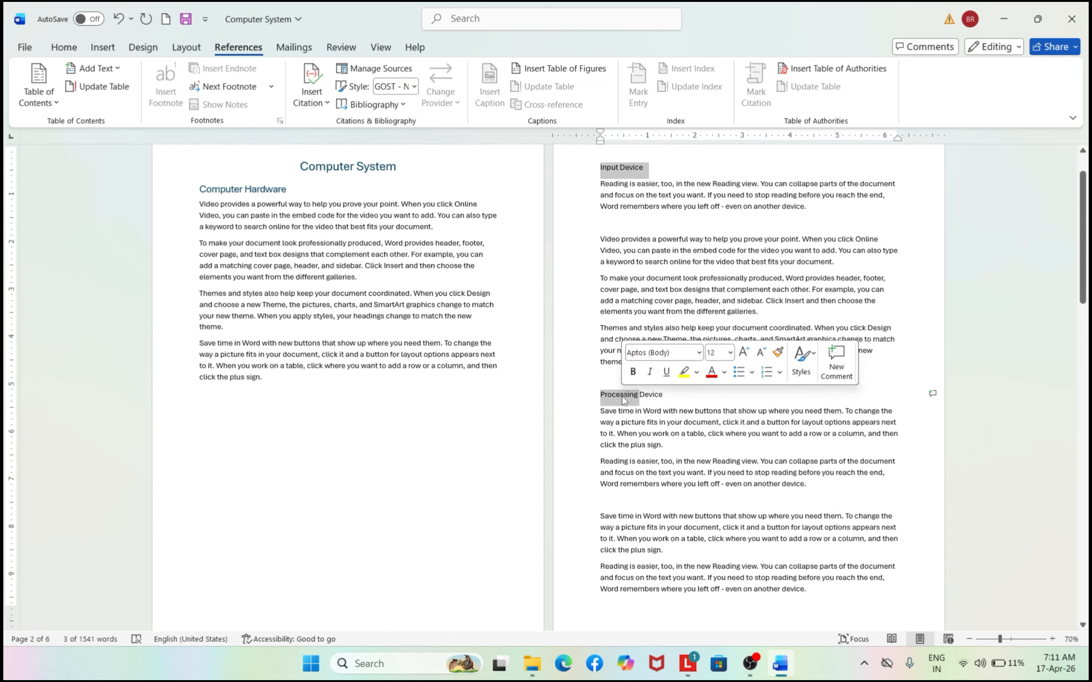
pyautogui.click(672, 398)
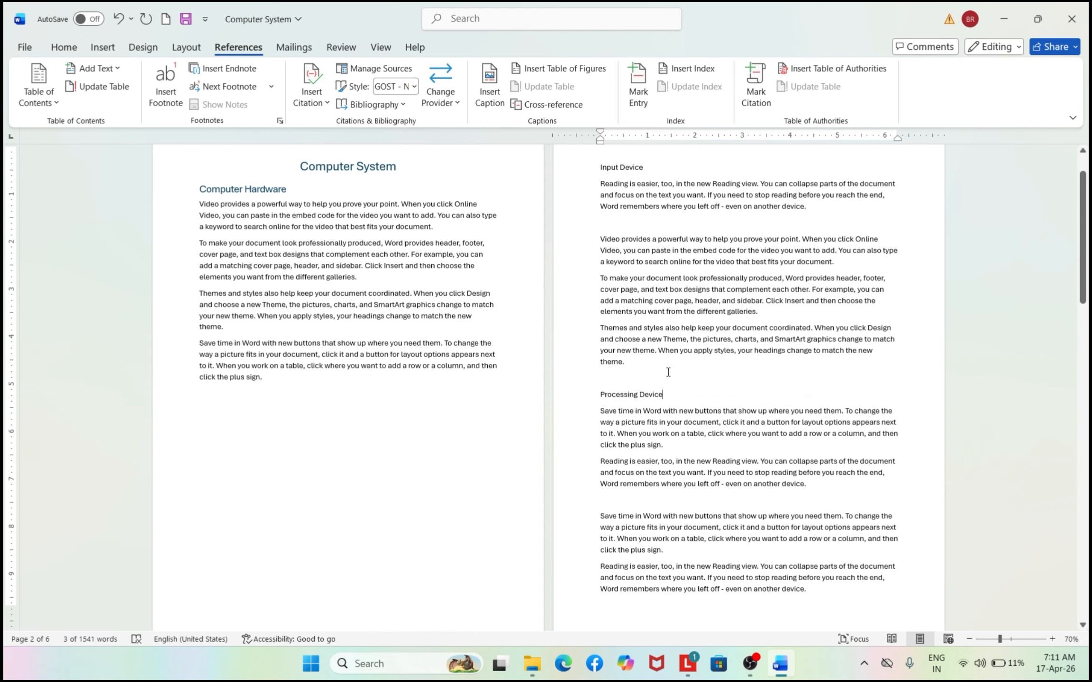
# Mark the Input Device, Processing Device, Output Device and Storage Device headings together as Level 3 text for the table of contents
pyautogui.tripleClick(626, 167)
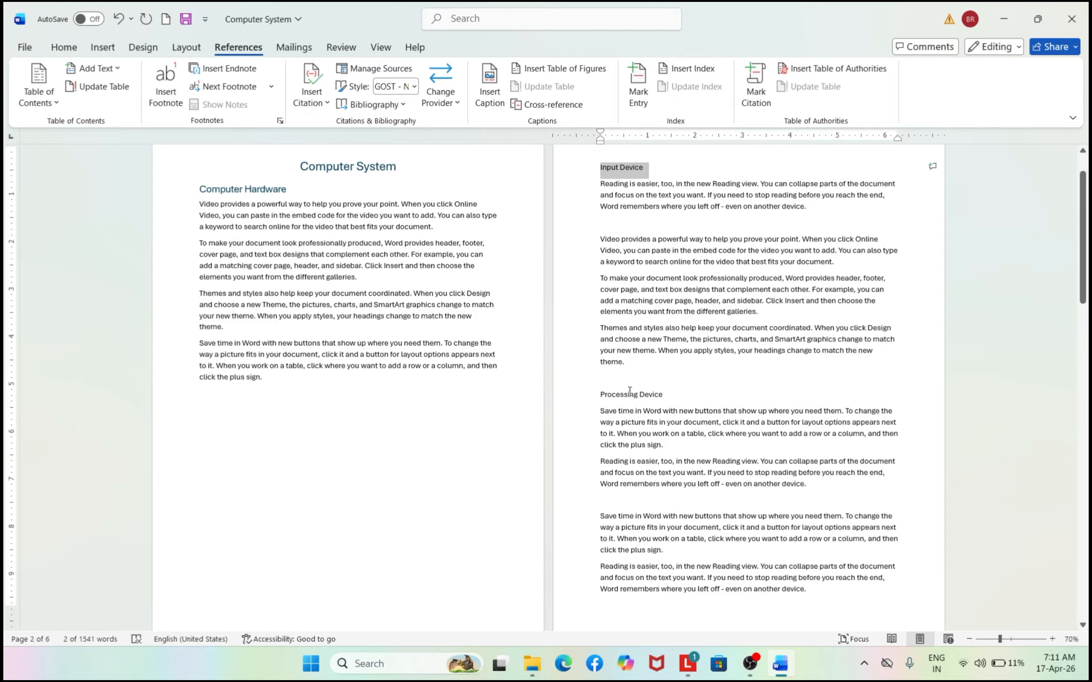
pyautogui.keyDown('ctrl'); pyautogui.tripleClick(628, 398); pyautogui.keyUp('ctrl')
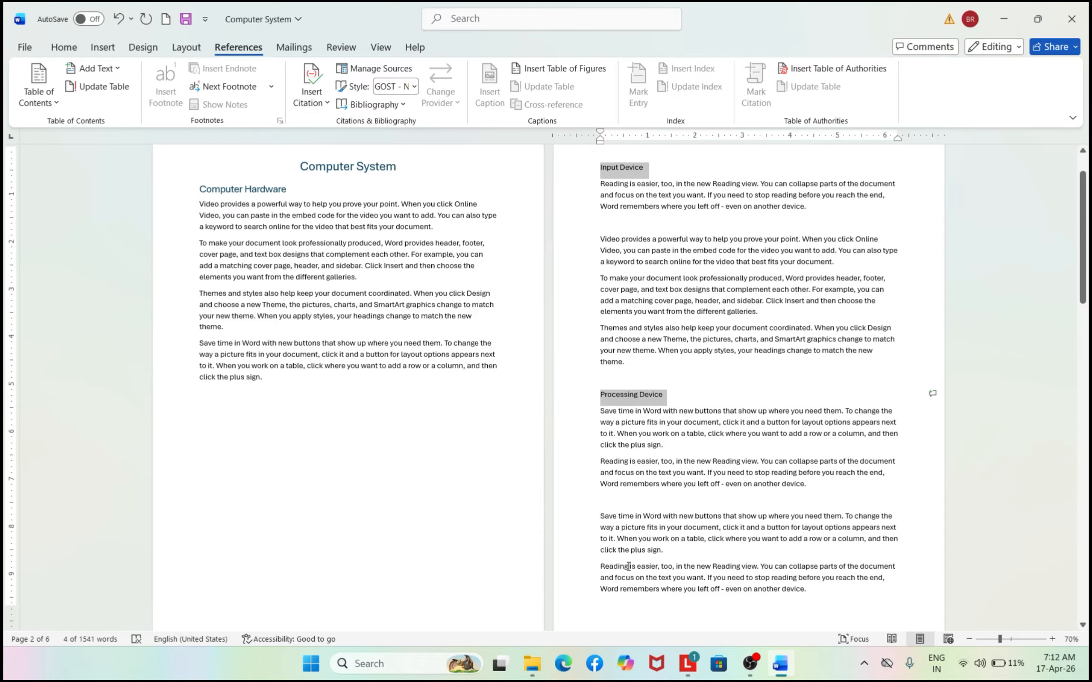
pyautogui.scroll(-10, 628, 567)
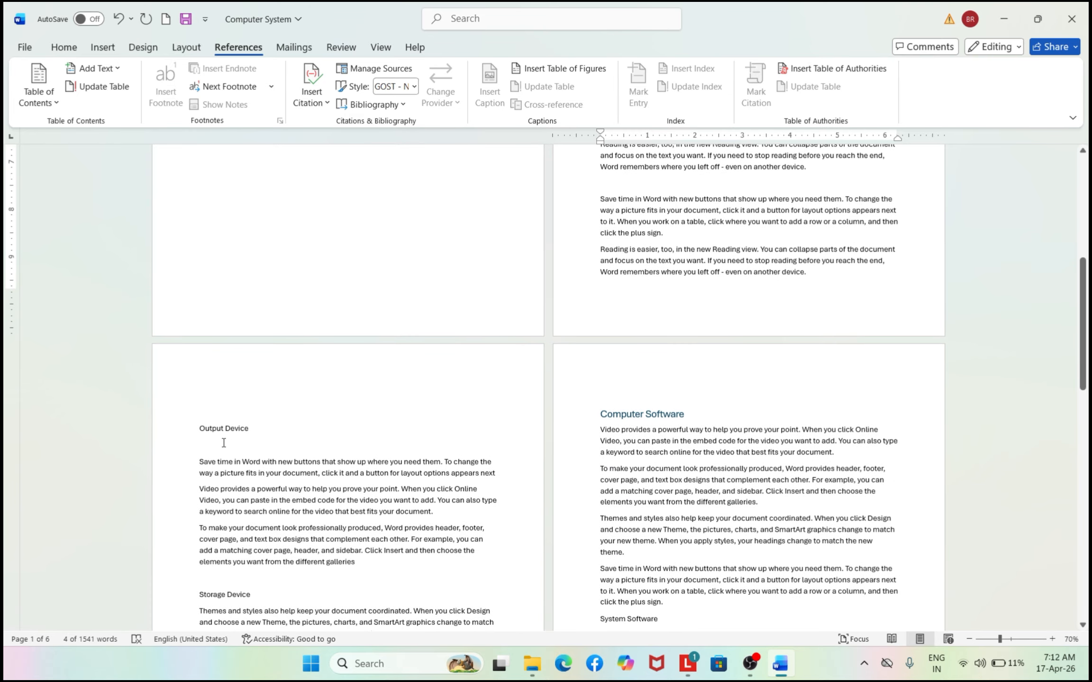
pyautogui.keyDown('ctrl'); pyautogui.tripleClick(223, 435); pyautogui.keyUp('ctrl')
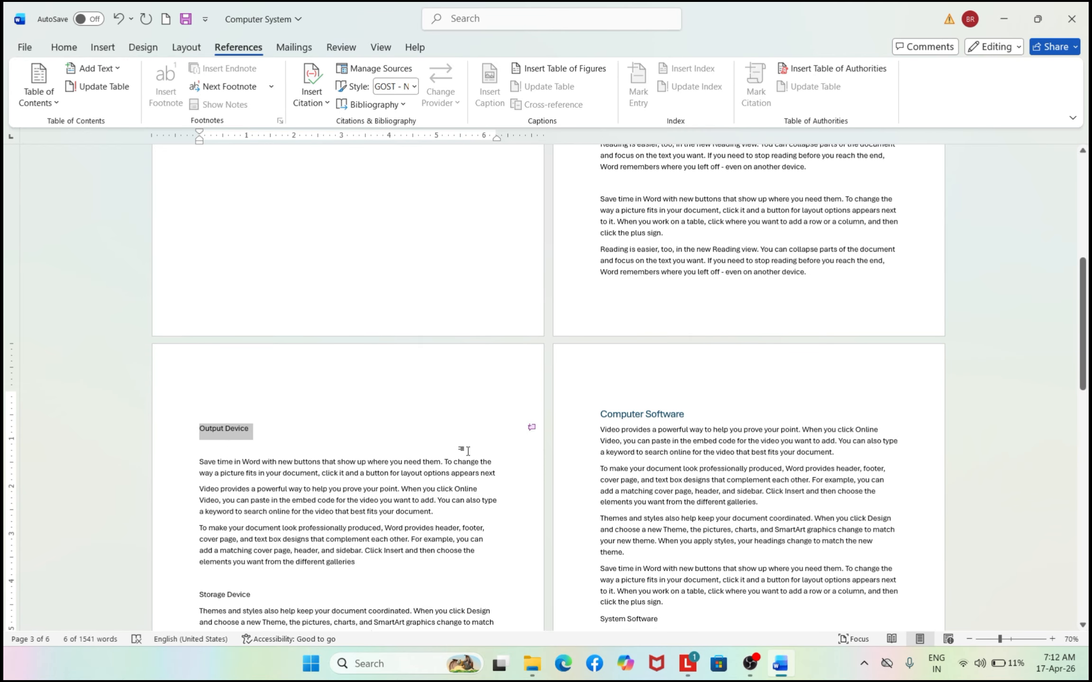
pyautogui.scroll(-2, 336, 482)
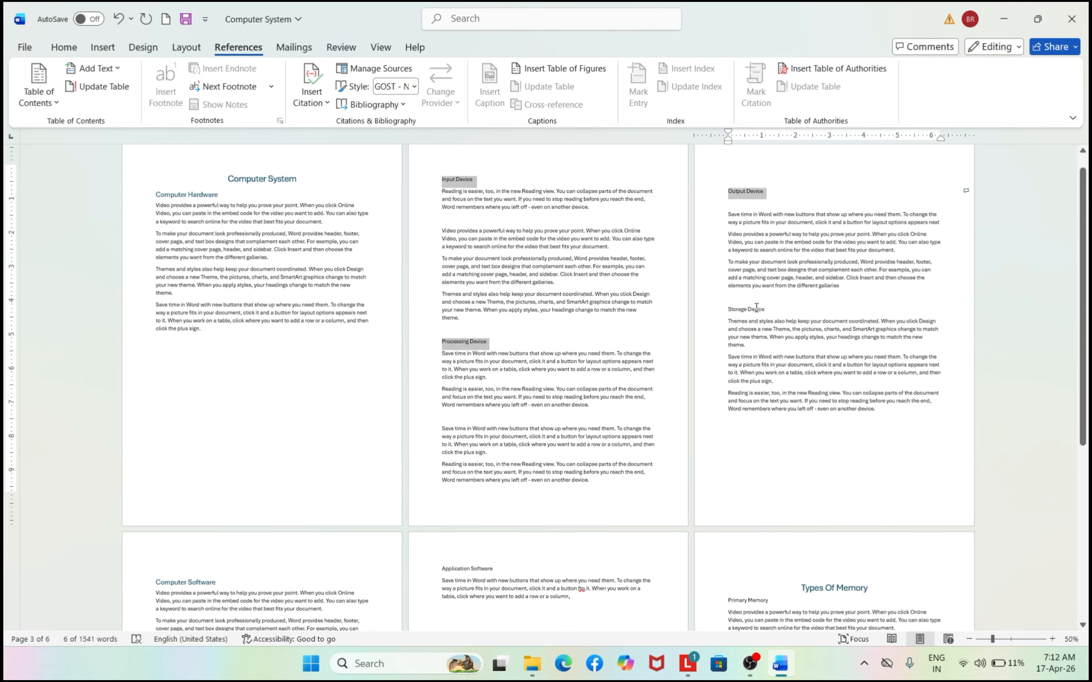
pyautogui.keyDown('ctrl'); pyautogui.tripleClick(757, 308); pyautogui.keyUp('ctrl')
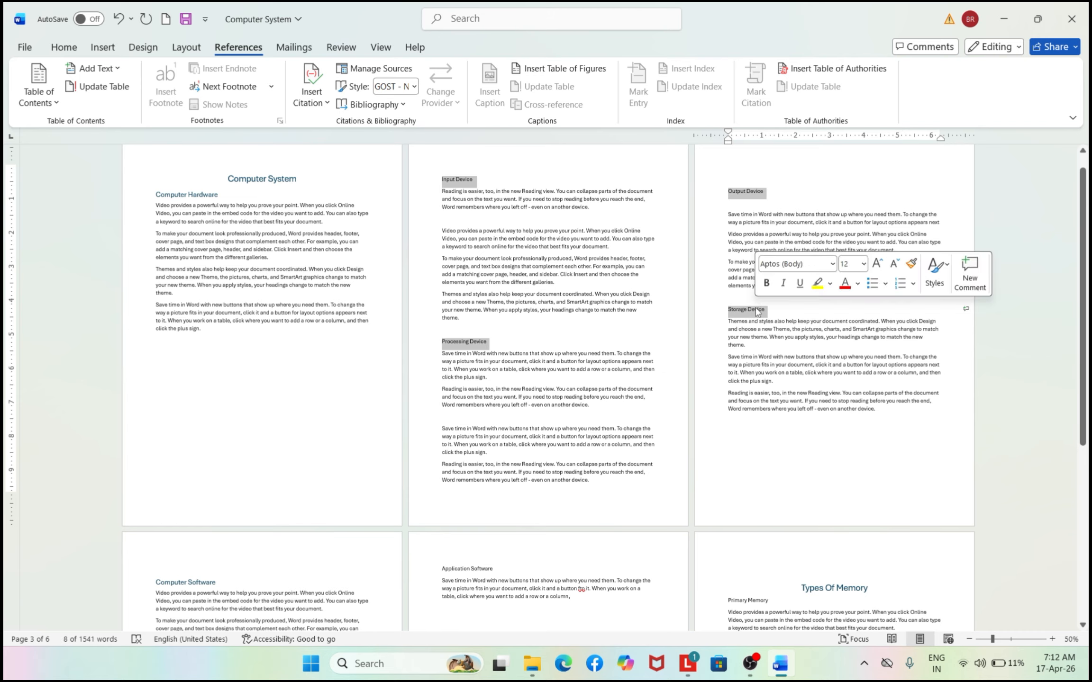
pyautogui.click(108, 72)
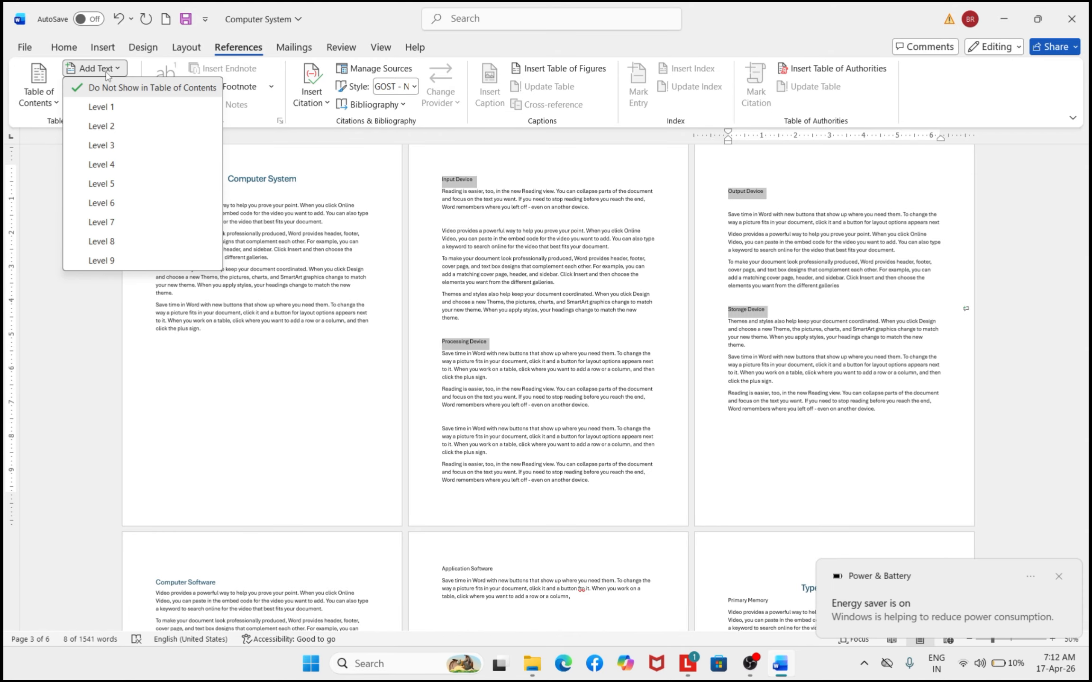
pyautogui.click(102, 146)
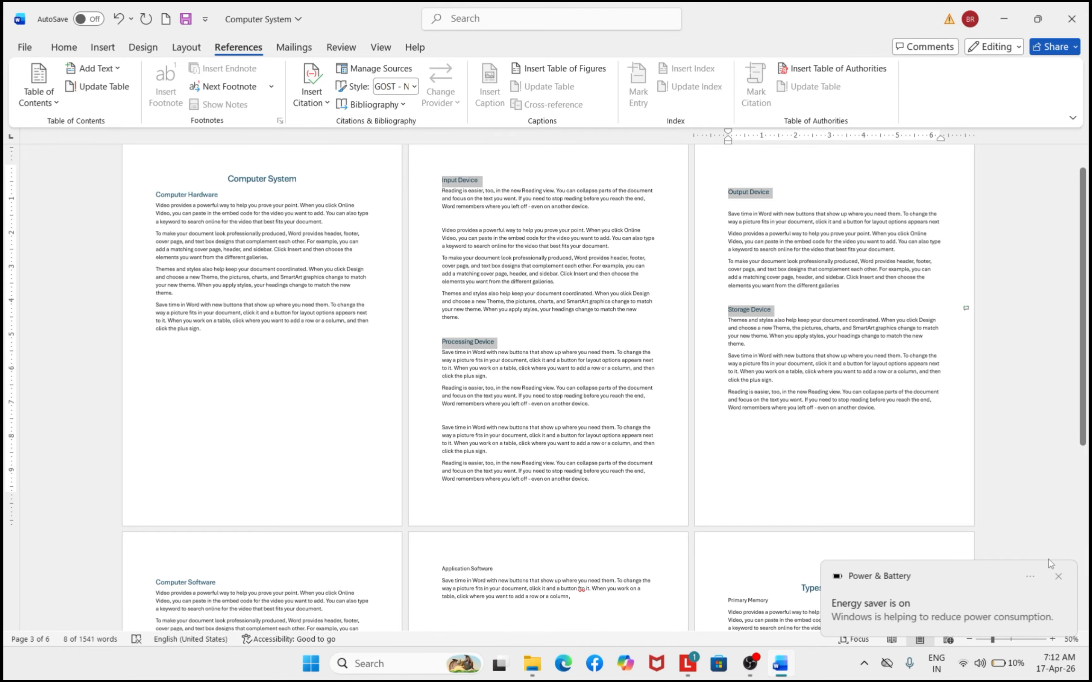
pyautogui.click(1058, 577)
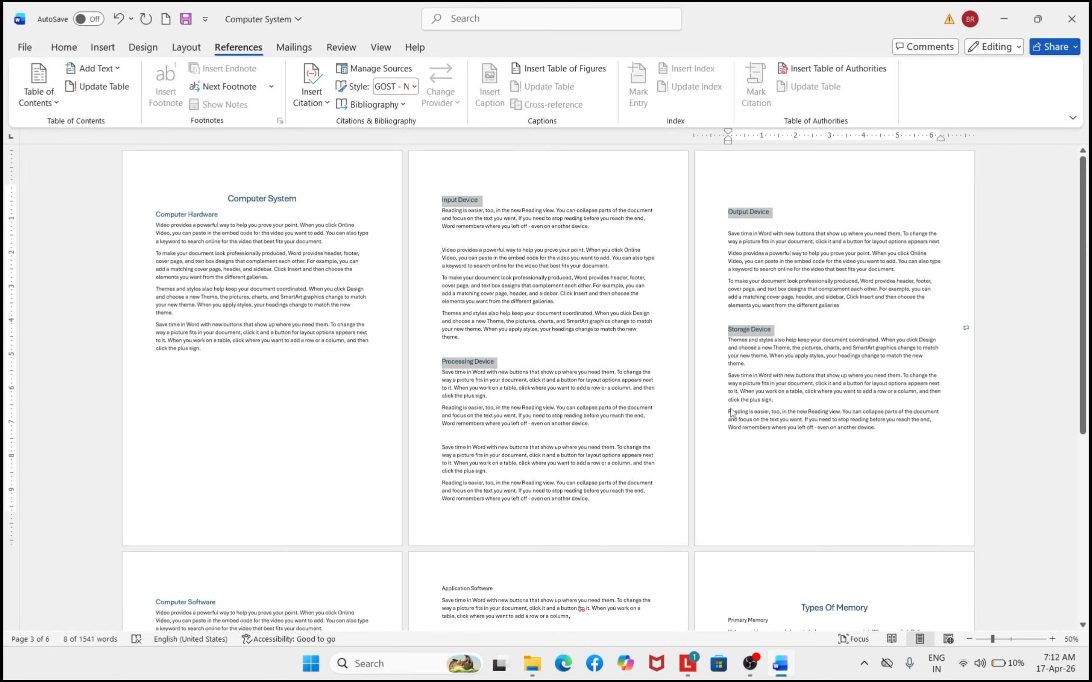
pyautogui.press('XF86MonBrightnessUp')
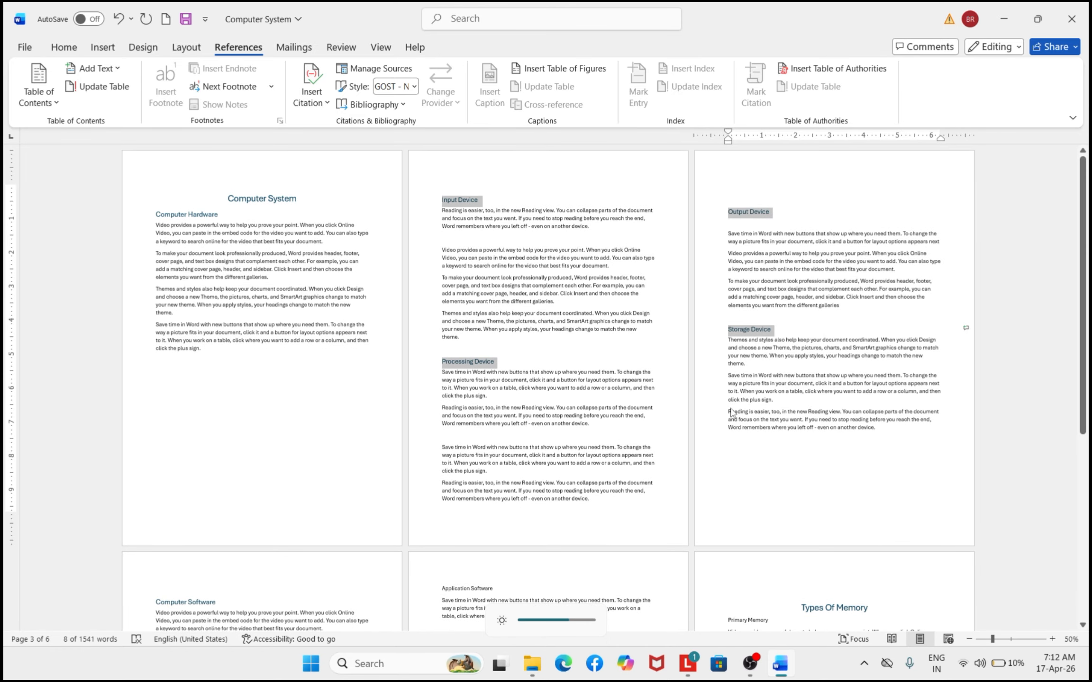
pyautogui.click(561, 354)
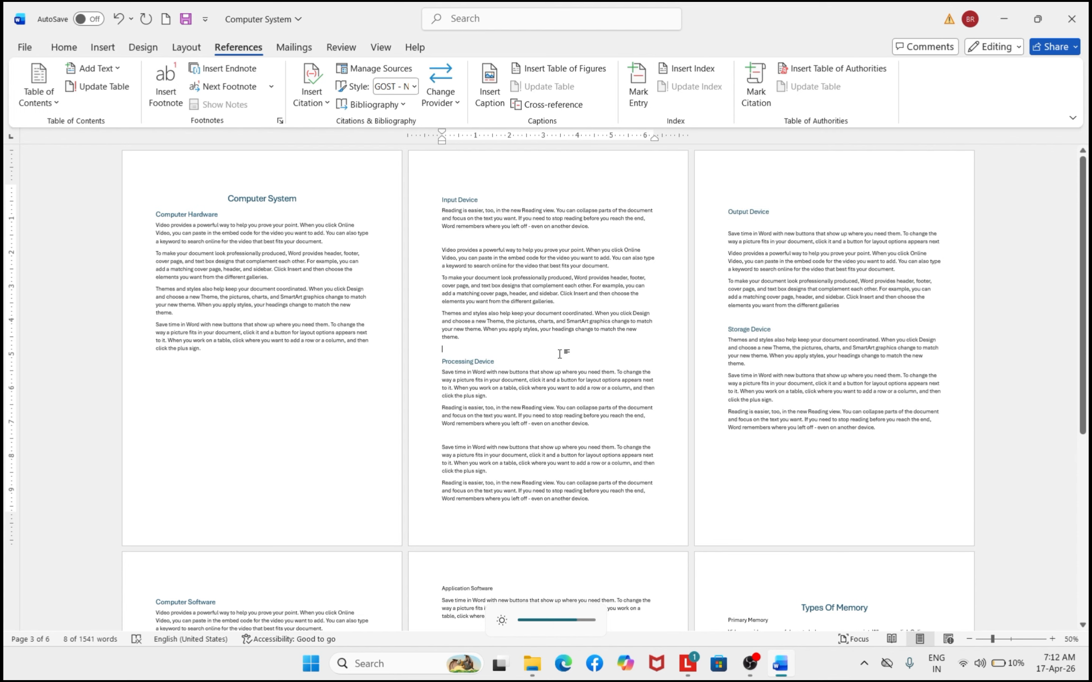
# Mark the System Software subheading on page 4 as Level 3 text for the table of contents
pyautogui.scroll(-1, 498, 432)
pyautogui.scroll(-5, 497, 433)
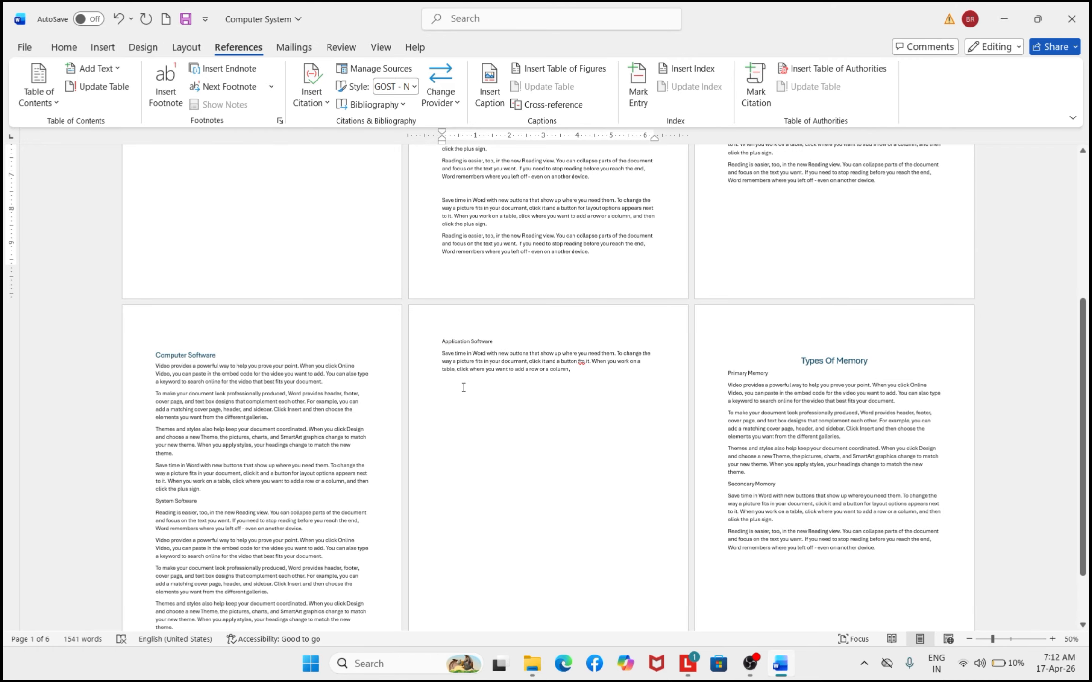
pyautogui.scroll(1, 463, 388)
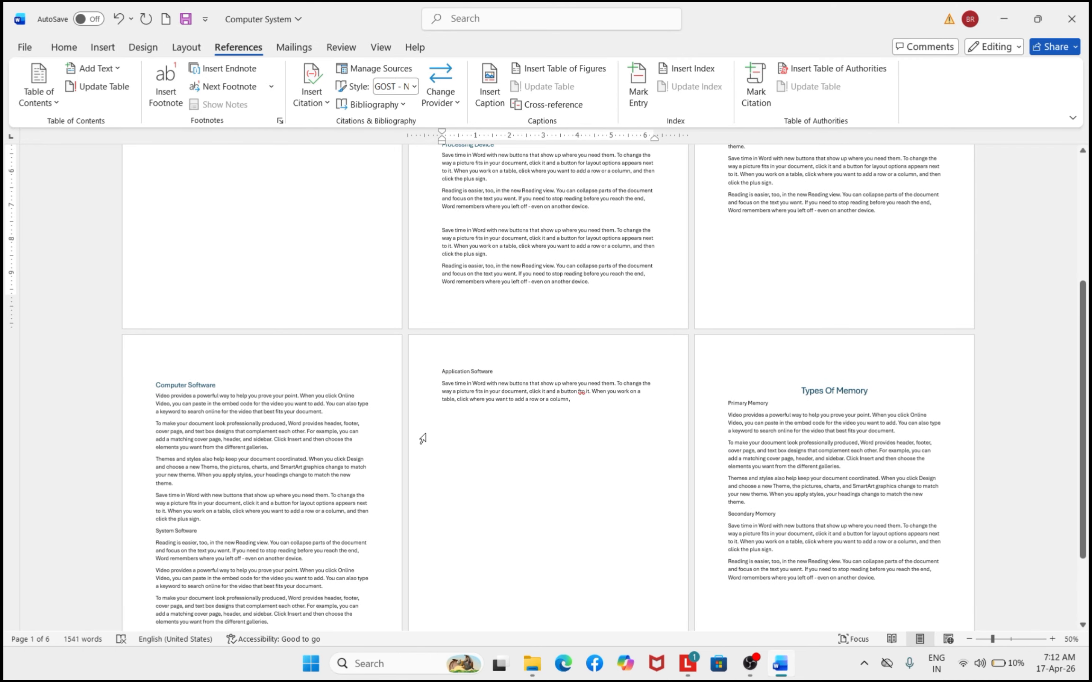
pyautogui.scroll(-2, 422, 438)
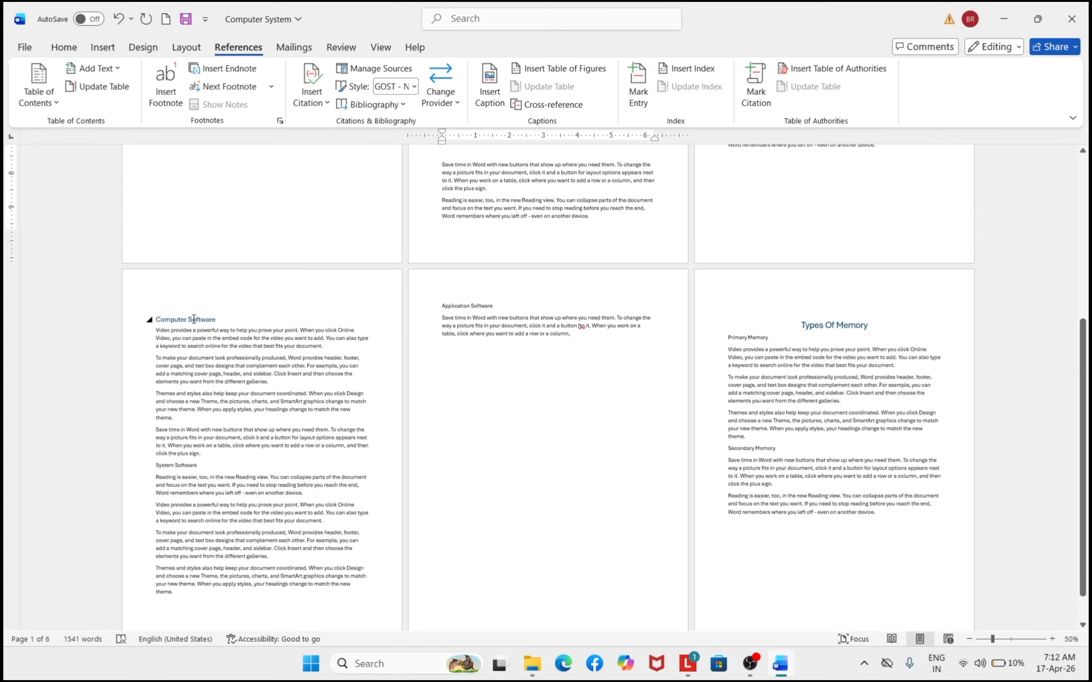
pyautogui.scroll(7, 194, 319)
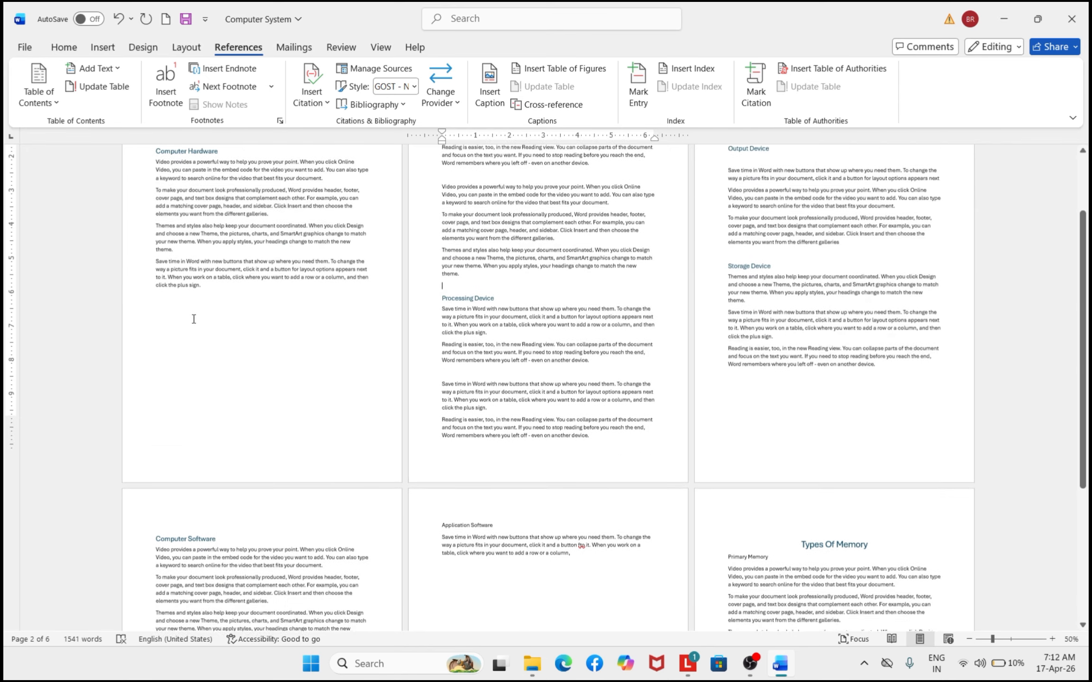
pyautogui.scroll(-5, 194, 319)
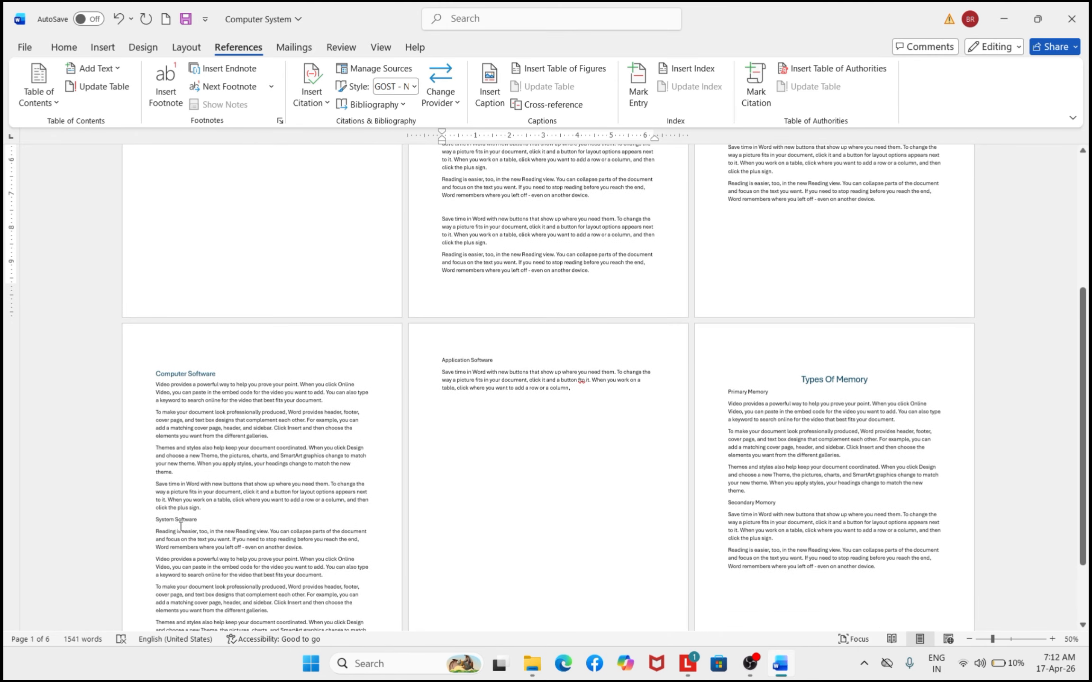
pyautogui.scroll(-2, 180, 526)
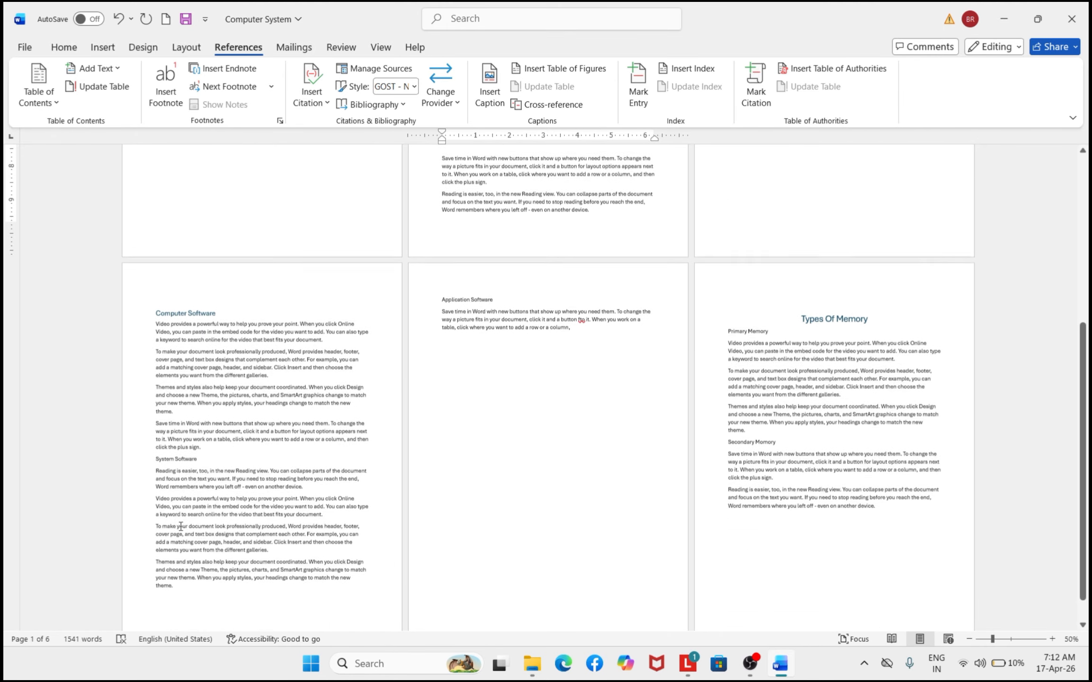
pyautogui.tripleClick(176, 456)
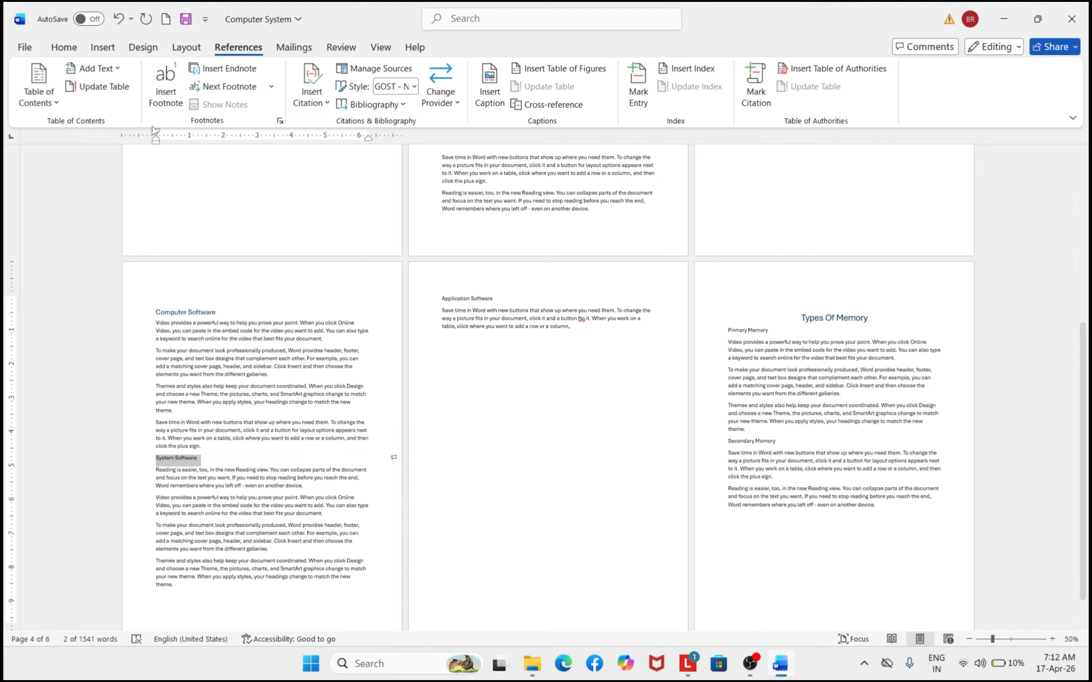
pyautogui.click(95, 68)
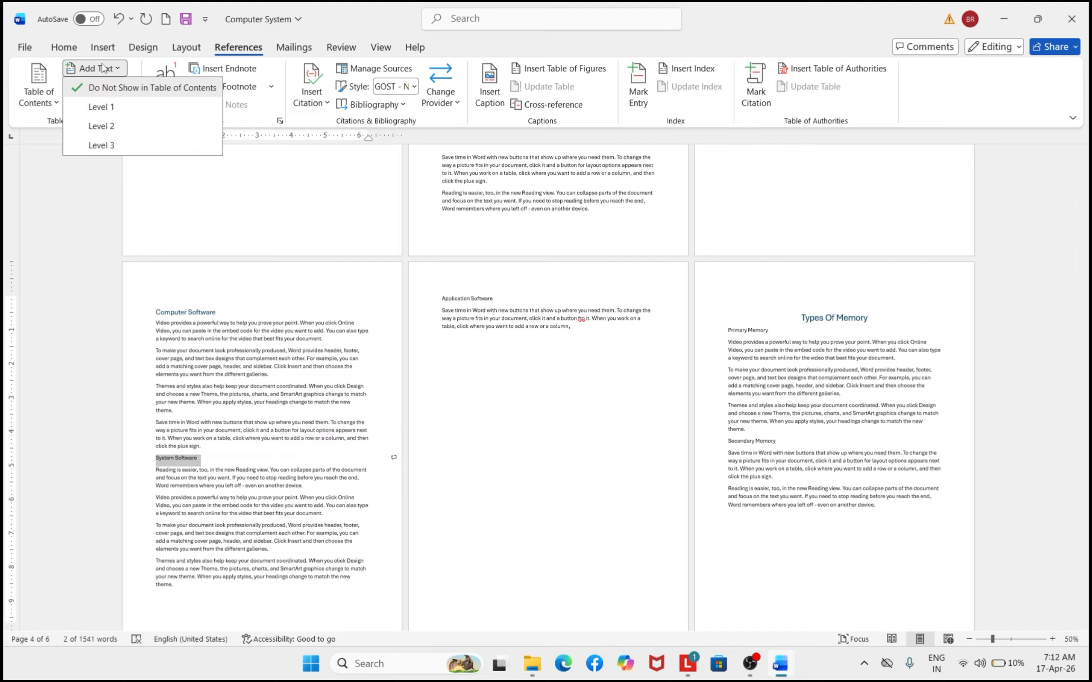
pyautogui.click(101, 145)
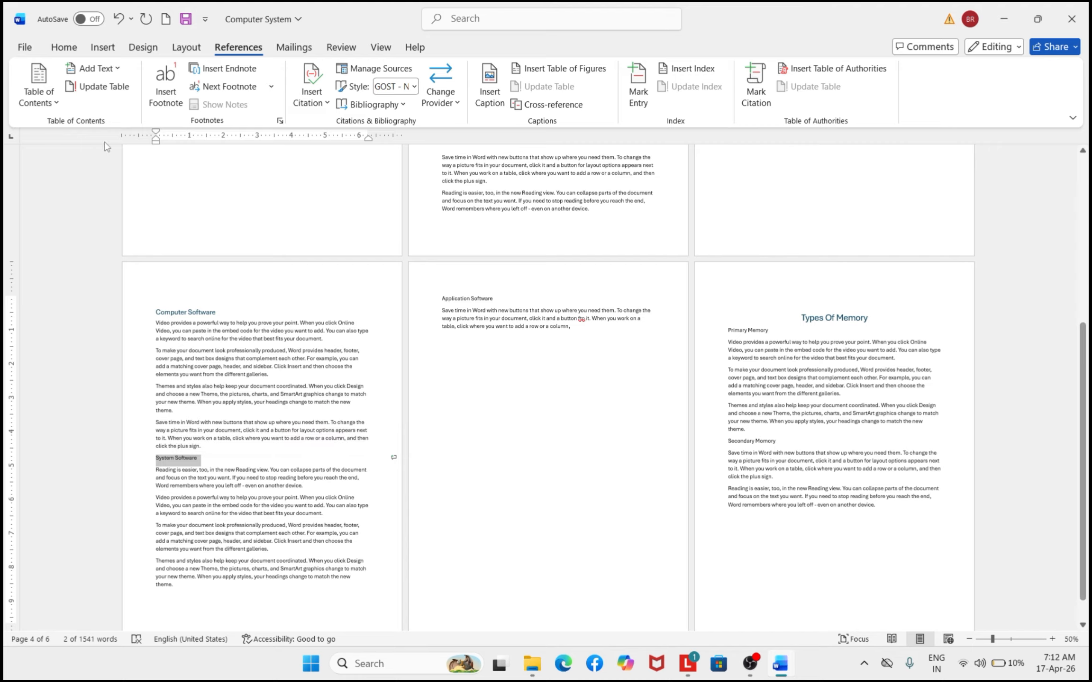
# Mark the Application Software subheading on page 5 as Level 3 text for the table of contents
pyautogui.tripleClick(468, 297)
pyautogui.click(109, 70)
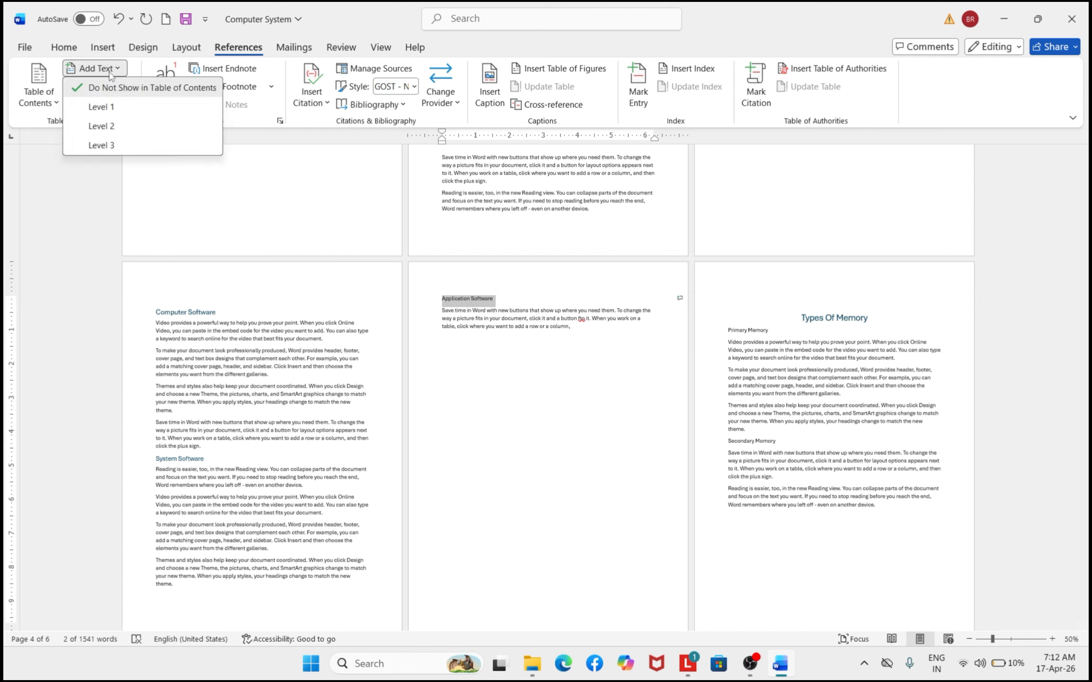
pyautogui.click(115, 145)
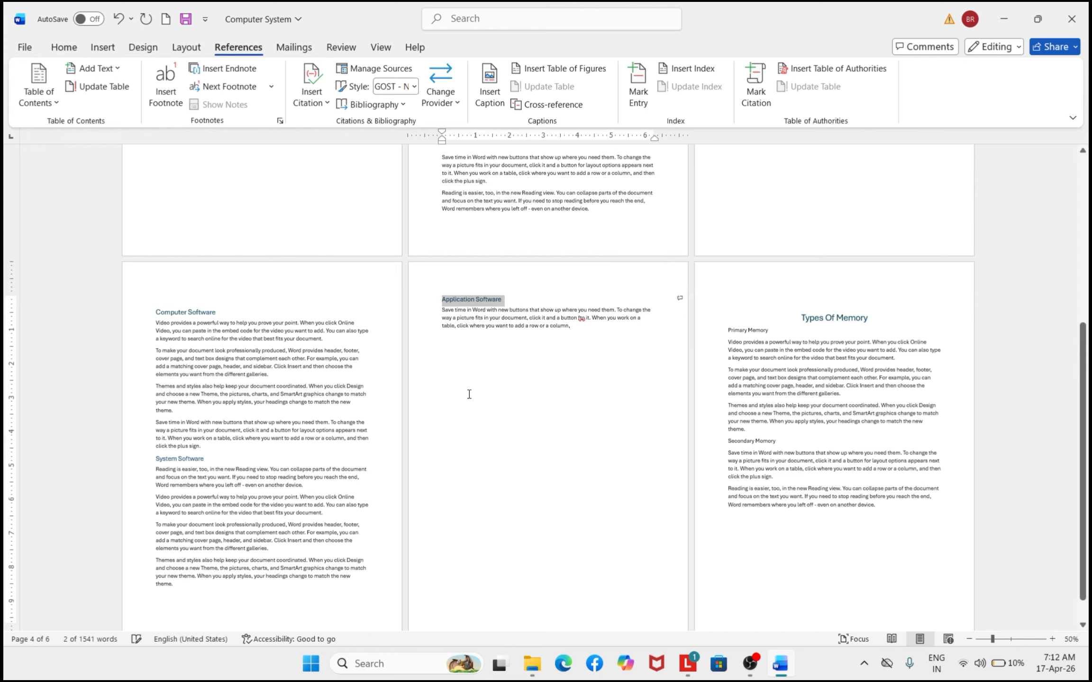
pyautogui.click(472, 405)
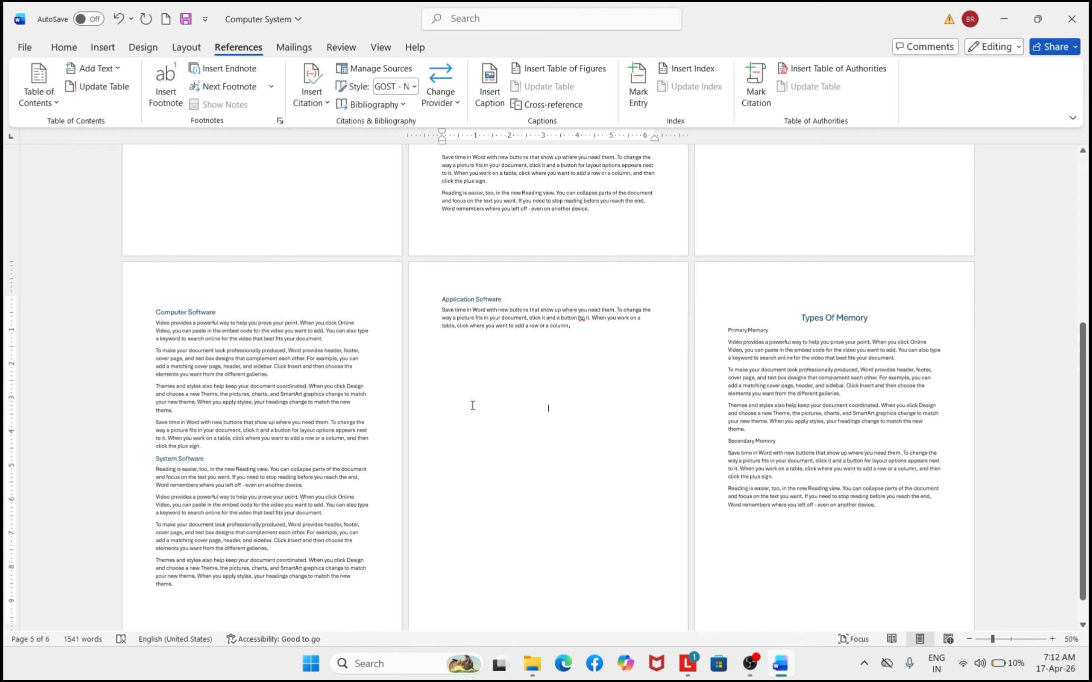
# Add blank lines above the System Software subheading on page 4 so that its section starts on page 5
pyautogui.click(242, 448)
pyautogui.press('Return')
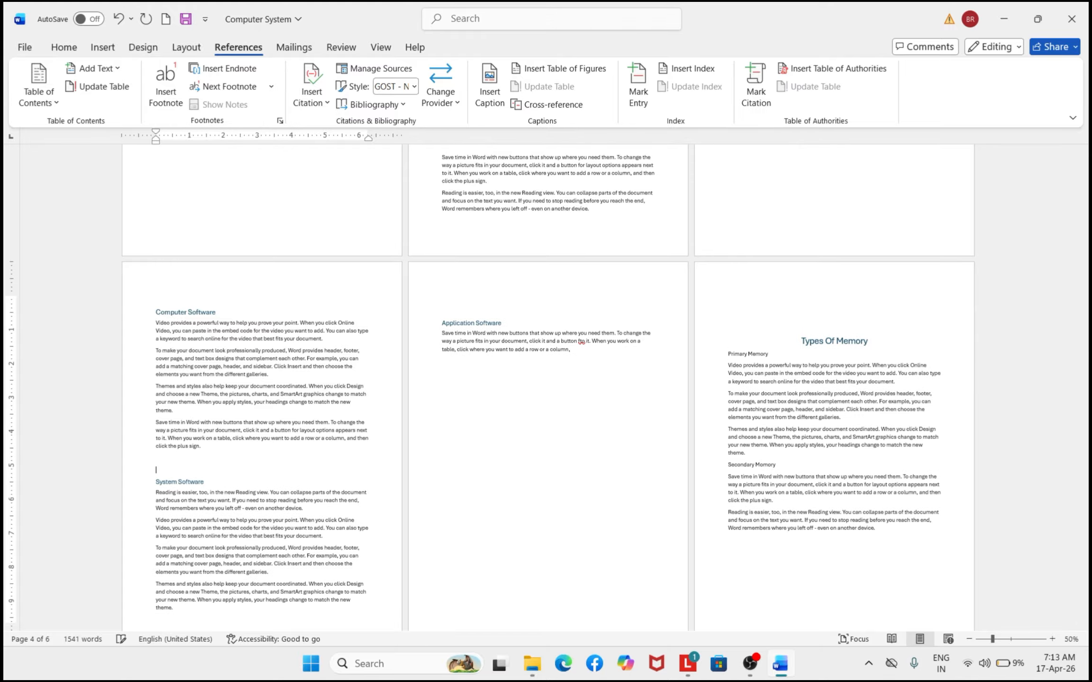
pyautogui.press('Return')
pyautogui.press('Return')
pyautogui.press('Return')
pyautogui.press('Return')
pyautogui.press('Return')
pyautogui.press('Return')
pyautogui.press('Return')
pyautogui.press('Return')
pyautogui.press('Return')
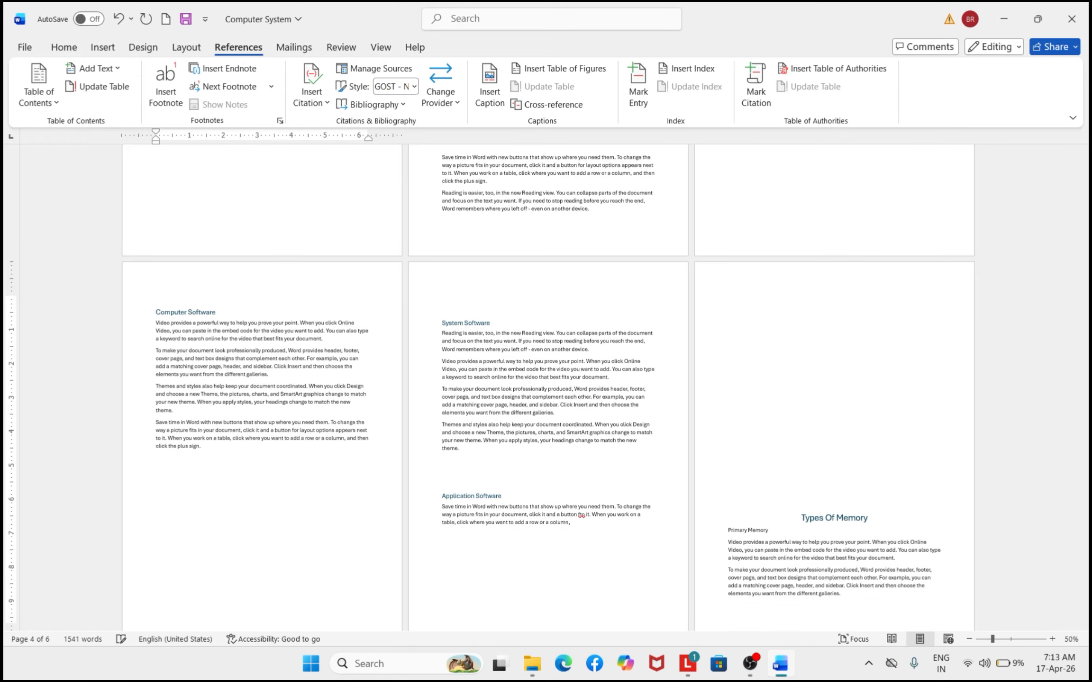
pyautogui.press('Return')
pyautogui.press('Return')
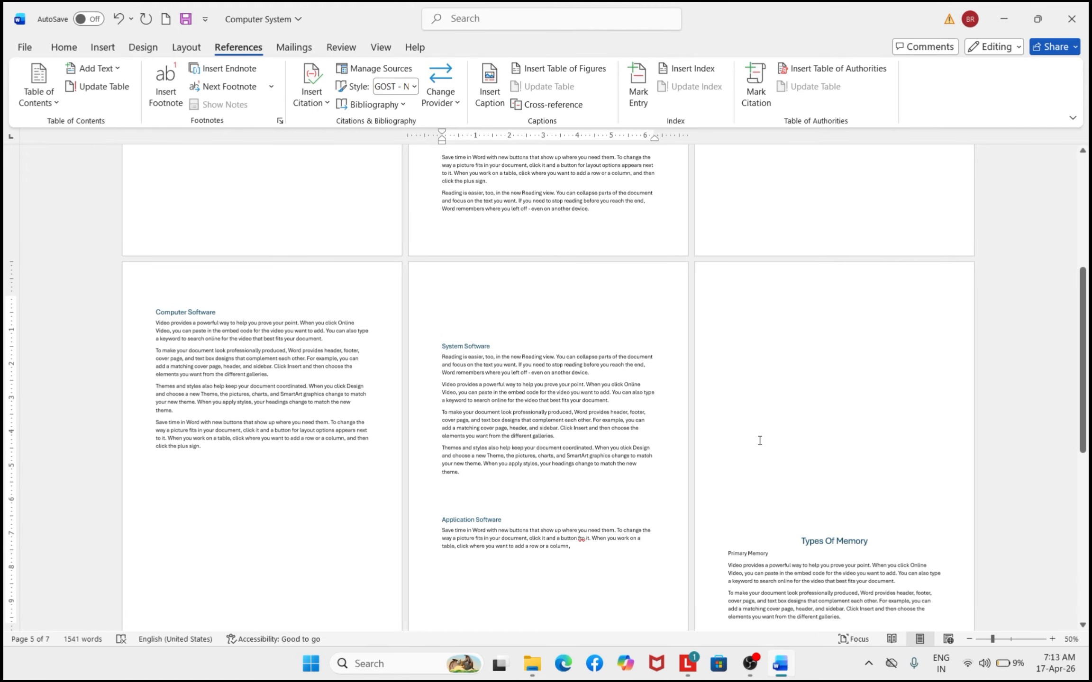
pyautogui.click(759, 438)
# Insert a blank page before the Computer System title at the start of the document
pyautogui.scroll(3, 361, 381)
pyautogui.scroll(4, 361, 380)
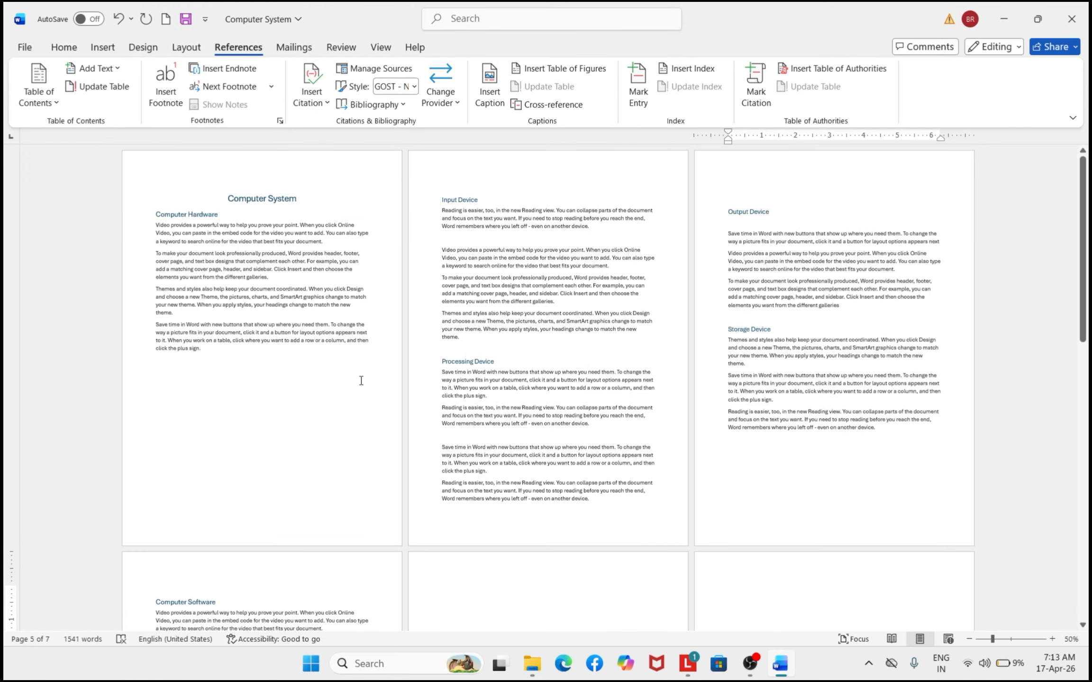
pyautogui.keyDown('ctrl'); pyautogui.scroll(6, 361, 381); pyautogui.keyUp('ctrl')
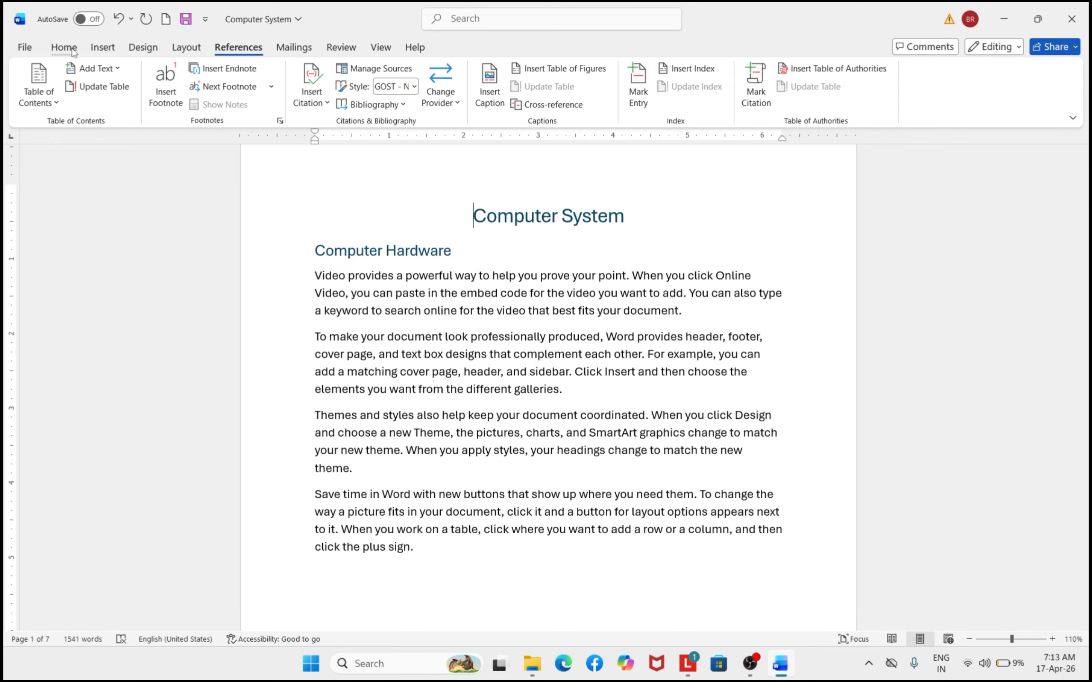
pyautogui.click(108, 47)
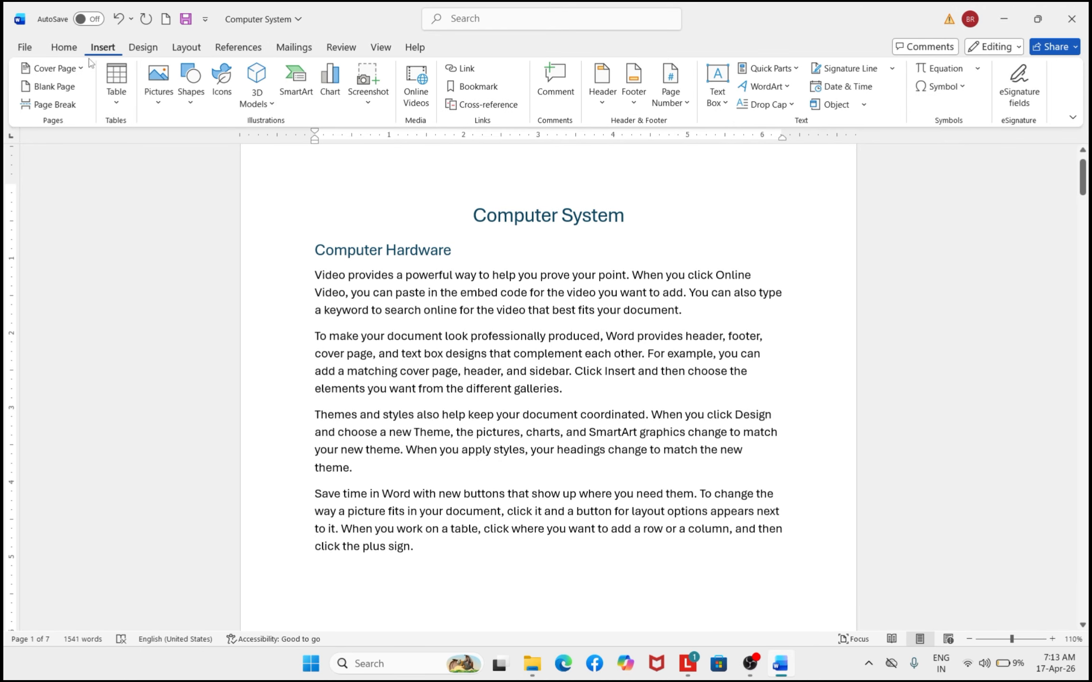
pyautogui.click(59, 86)
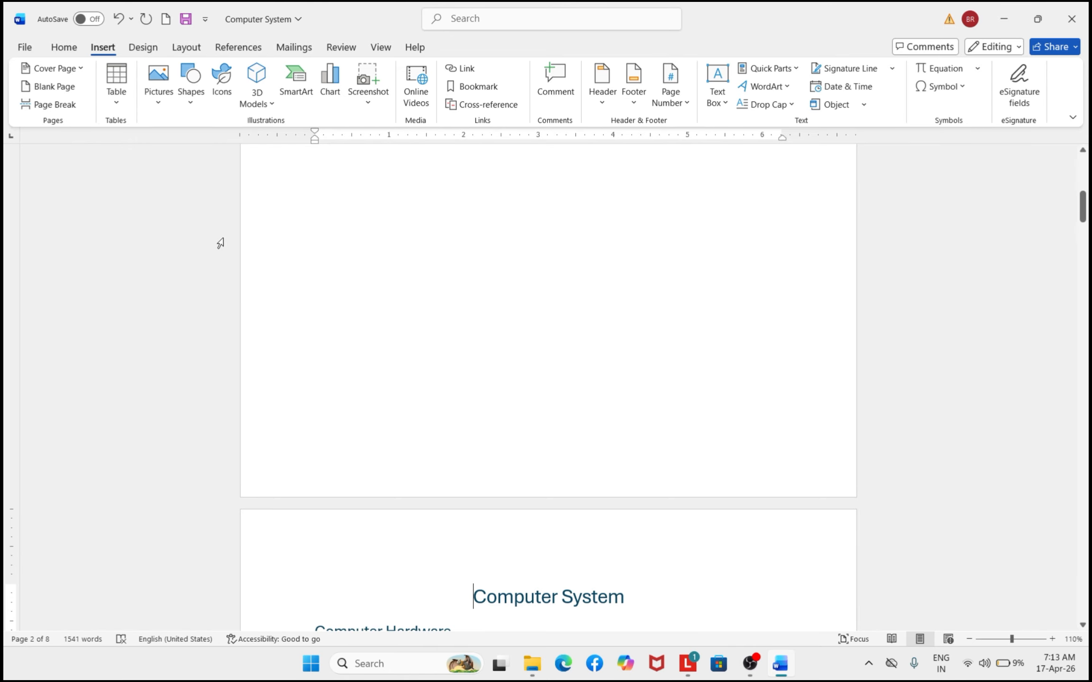
pyautogui.scroll(3, 243, 286)
# Insert a table of contents in the Automatic Table 1 style on the blank first page
pyautogui.click(329, 288)
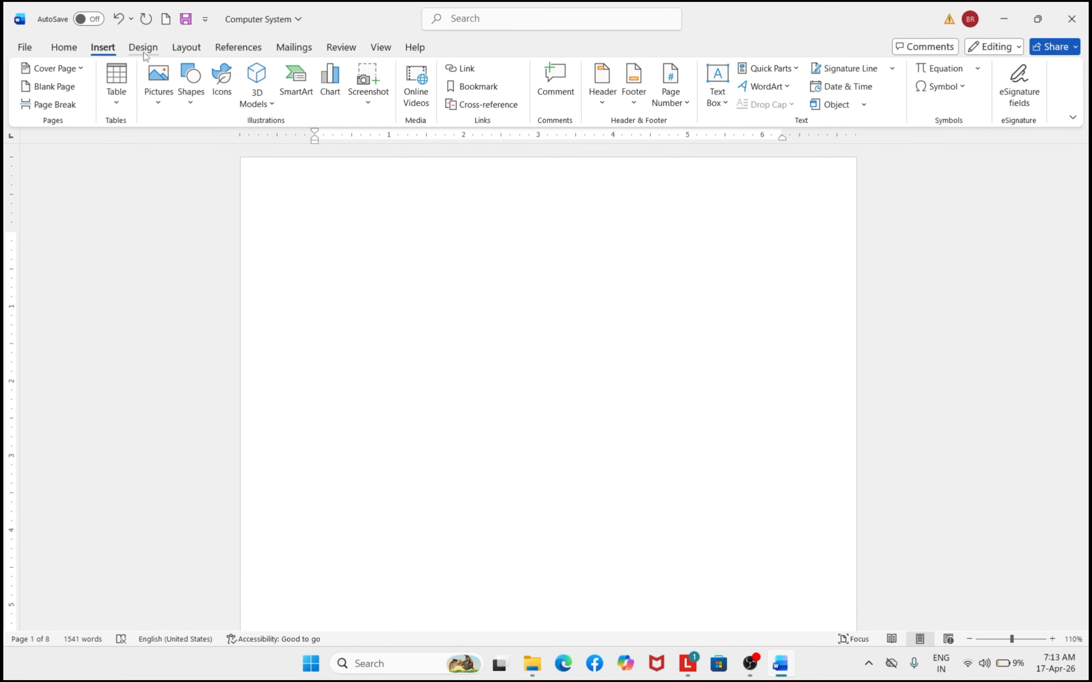
pyautogui.click(238, 48)
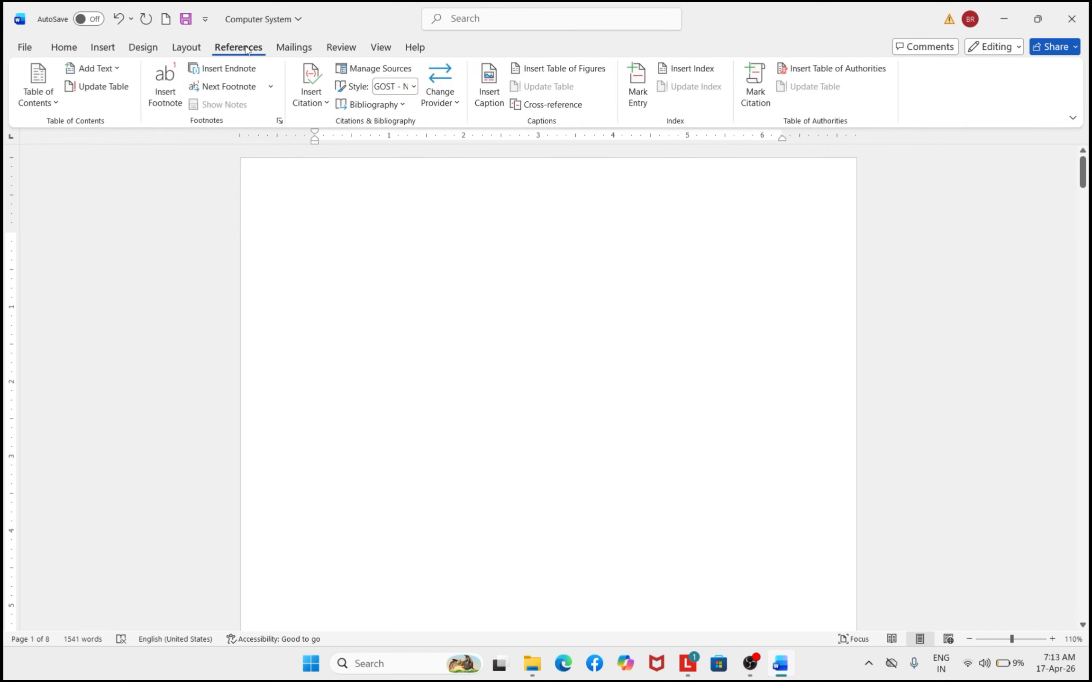
pyautogui.click(46, 79)
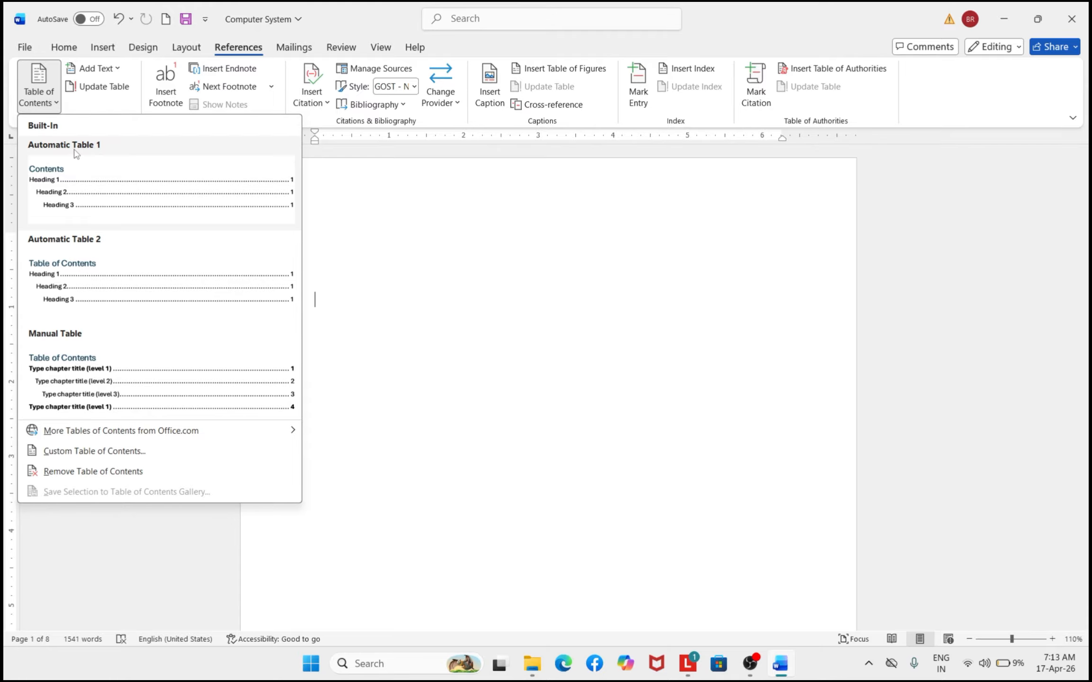
pyautogui.click(47, 187)
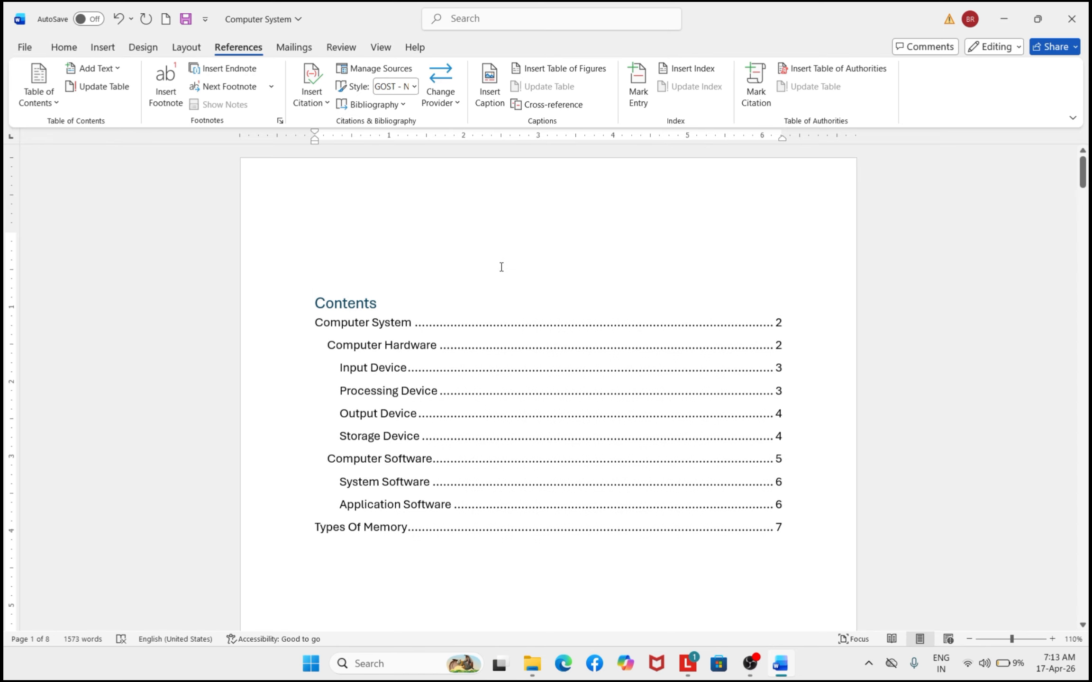
pyautogui.click(504, 267)
pyautogui.click(540, 590)
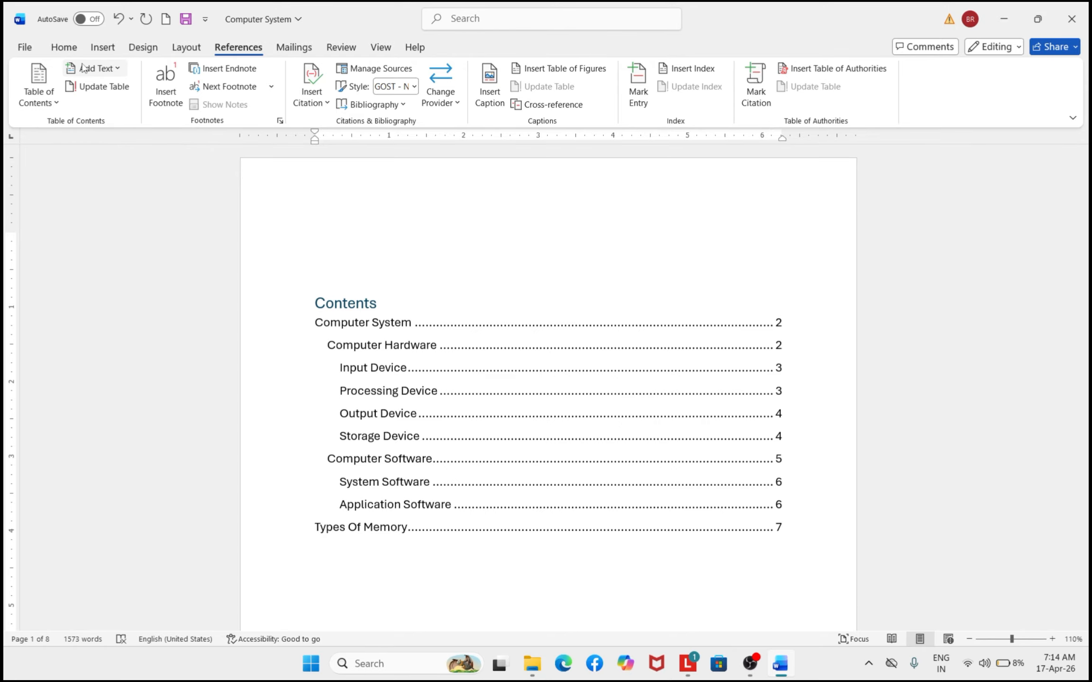
# Examine the table of contents entries and their page numbers alongside the document pages
pyautogui.scroll(-10, 433, 428)
pyautogui.scroll(-1, 505, 408)
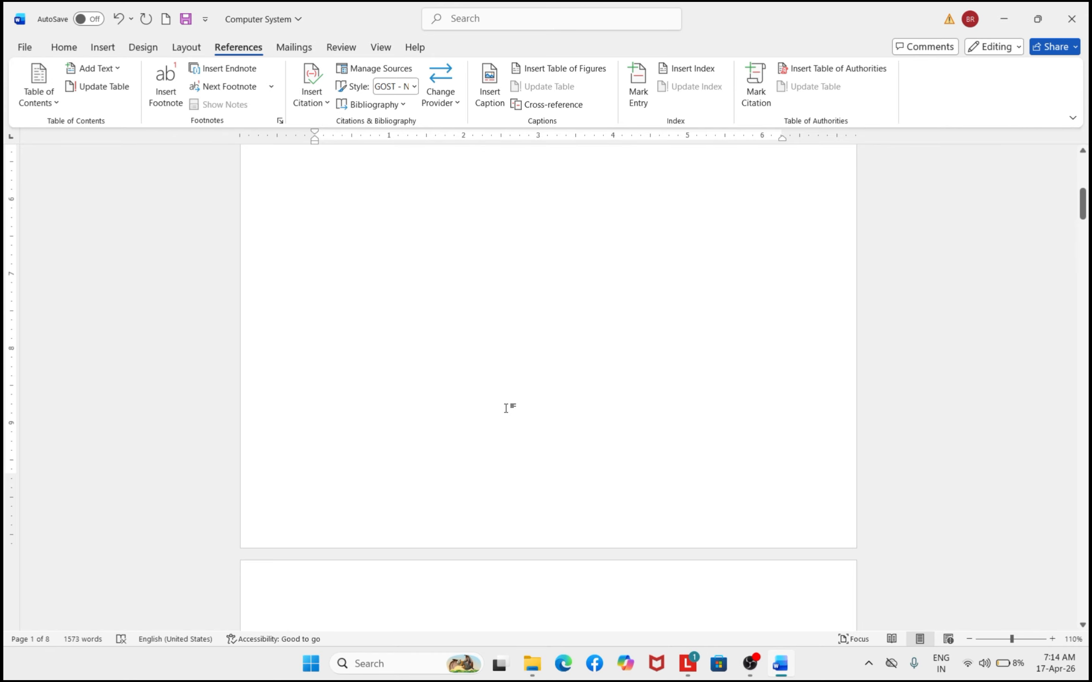
pyautogui.keyDown('ctrl'); pyautogui.scroll(-3, 506, 408); pyautogui.keyUp('ctrl')
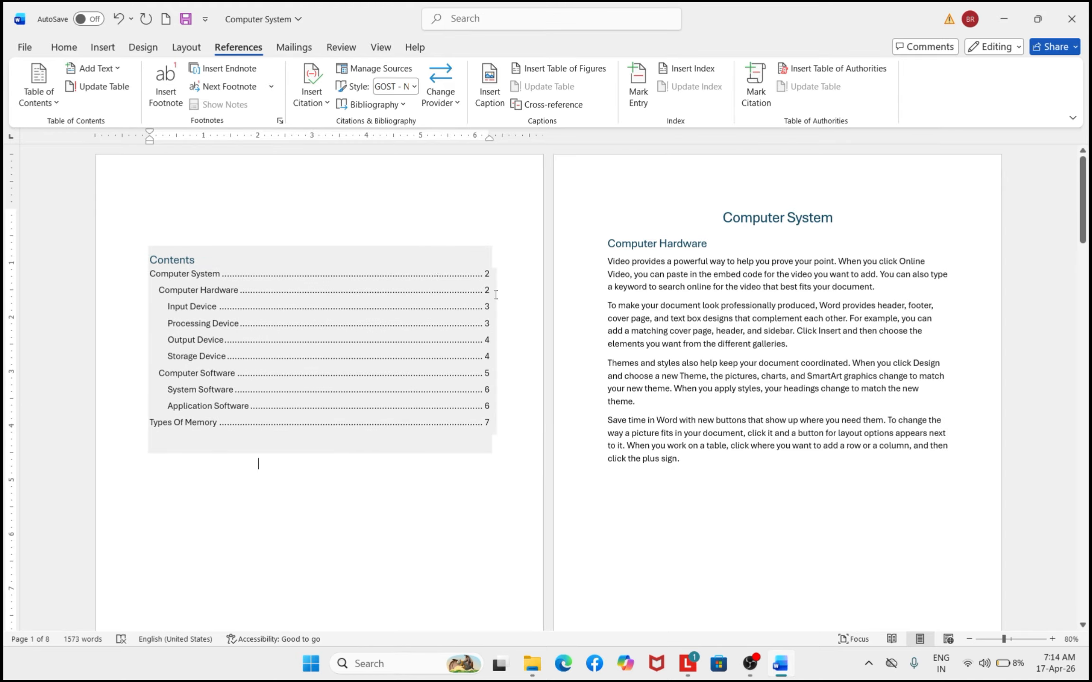
pyautogui.click(258, 464)
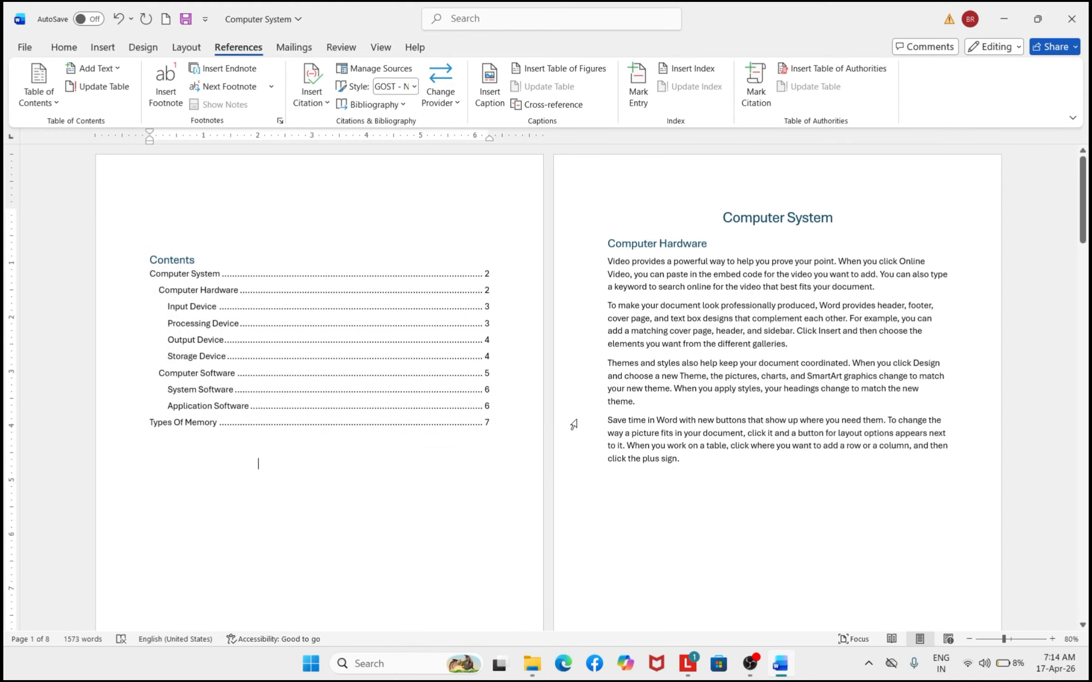
pyautogui.keyDown('ctrl'); pyautogui.scroll(-6, 573, 424); pyautogui.keyUp('ctrl')
pyautogui.keyDown('ctrl'); pyautogui.scroll(6, 573, 424); pyautogui.keyUp('ctrl')
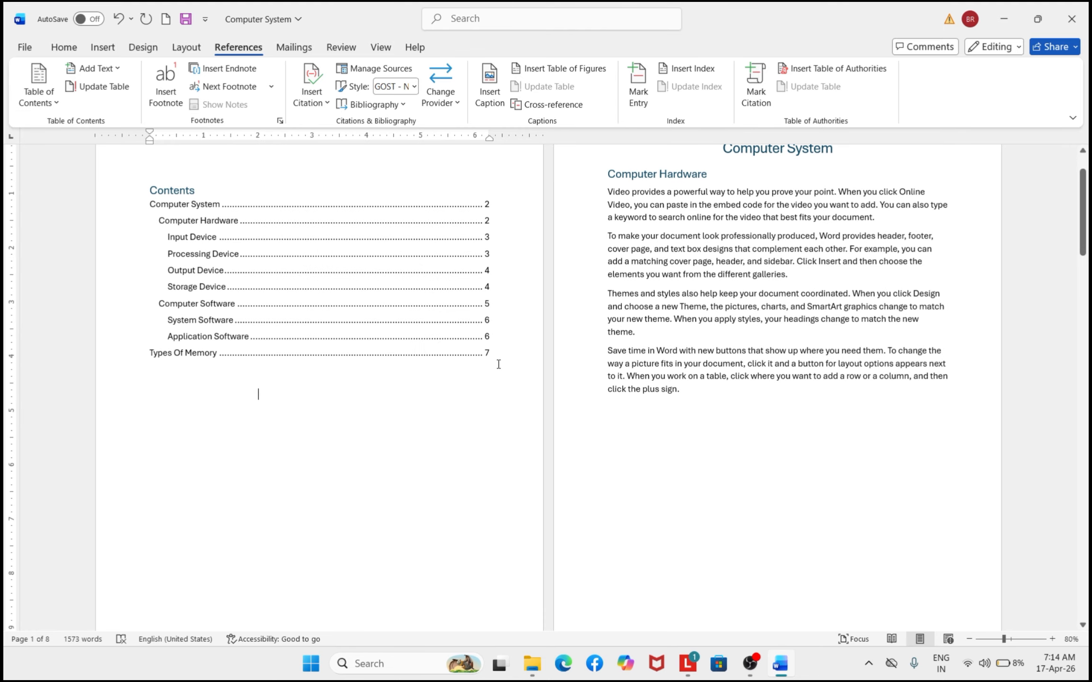
pyautogui.moveTo(499, 364); pyautogui.dragTo(495, 313)
pyautogui.click(497, 204)
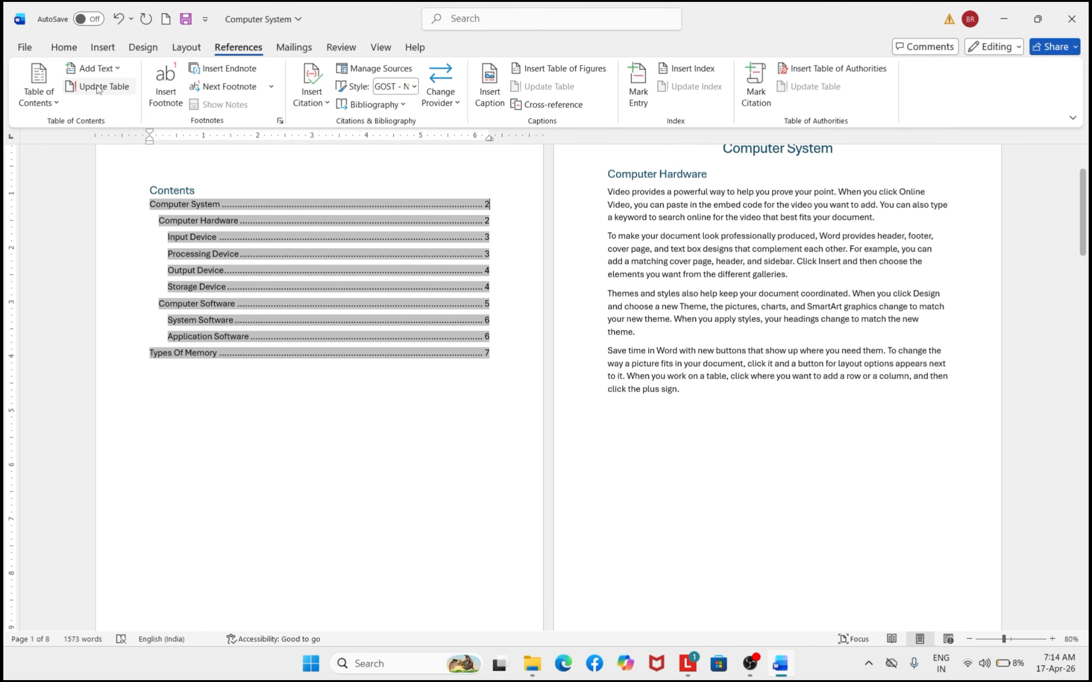
pyautogui.click(258, 394)
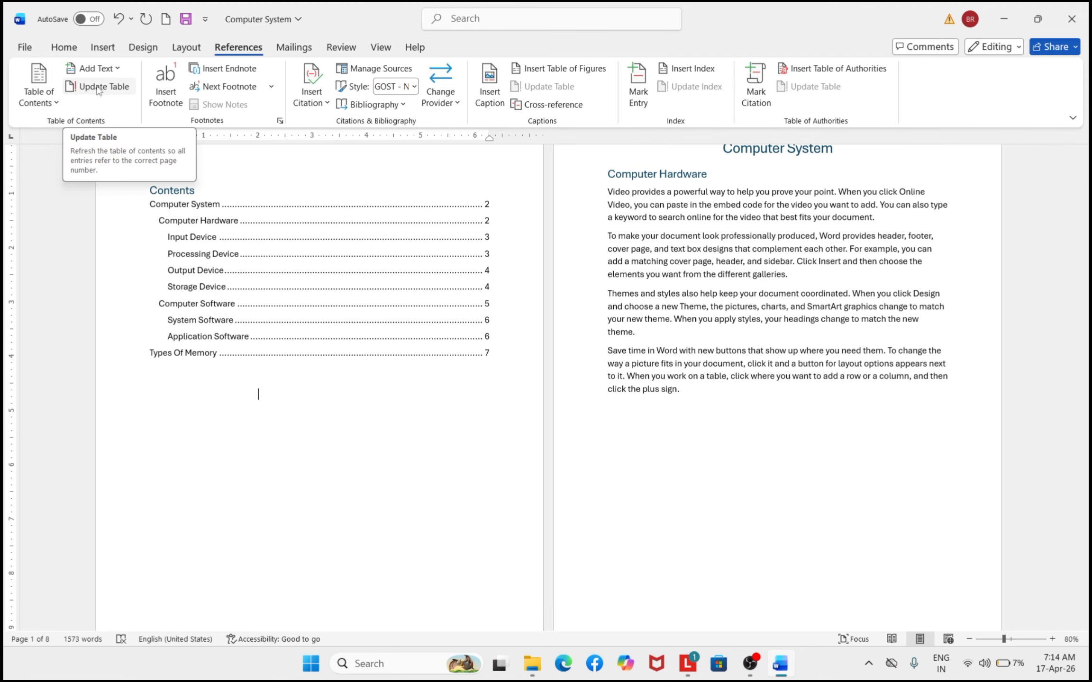
# Mark the Primary Memory subheading under Types Of Memory as Level 2 text for the table of contents
pyautogui.scroll(-20, 612, 367)
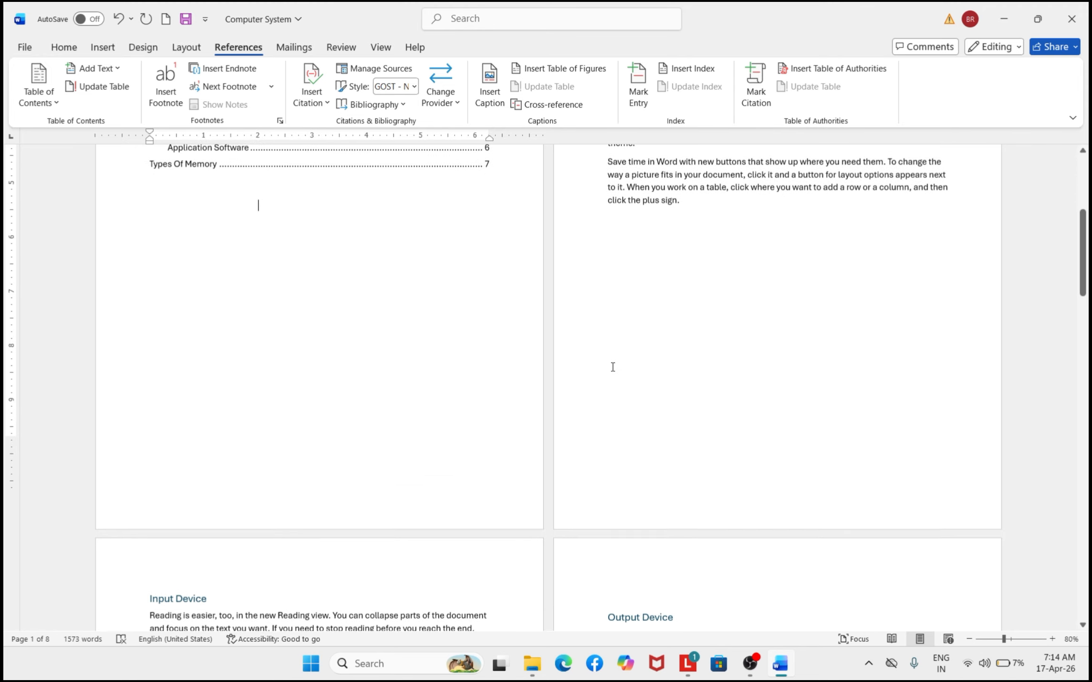
pyautogui.scroll(-2, 612, 367)
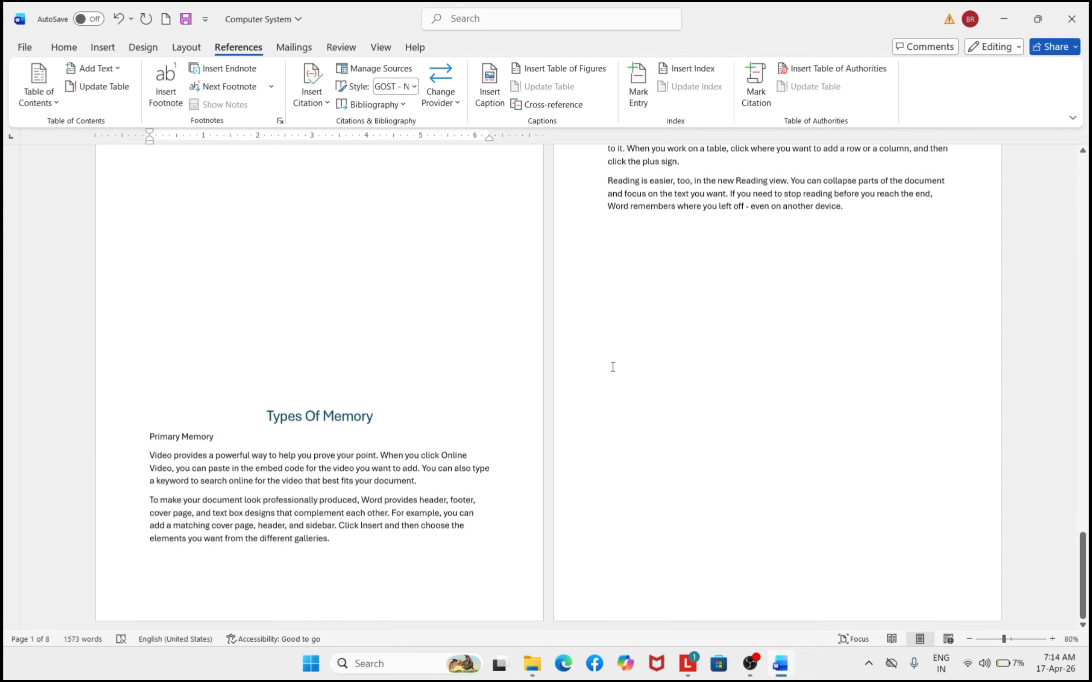
pyautogui.scroll(10, 618, 431)
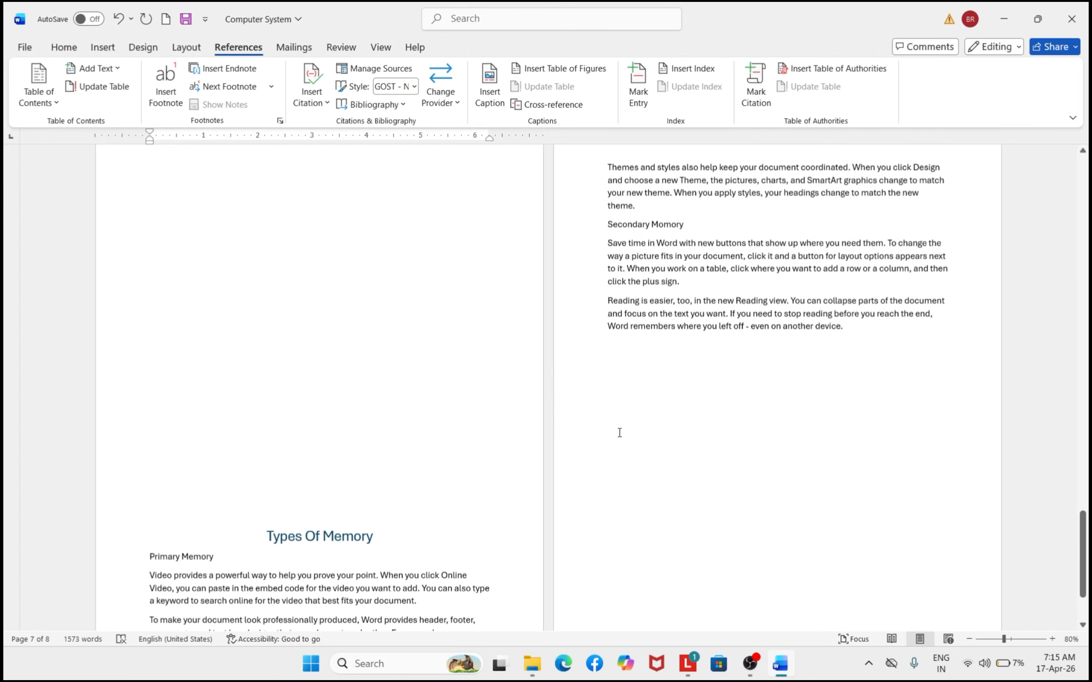
pyautogui.scroll(3, 619, 431)
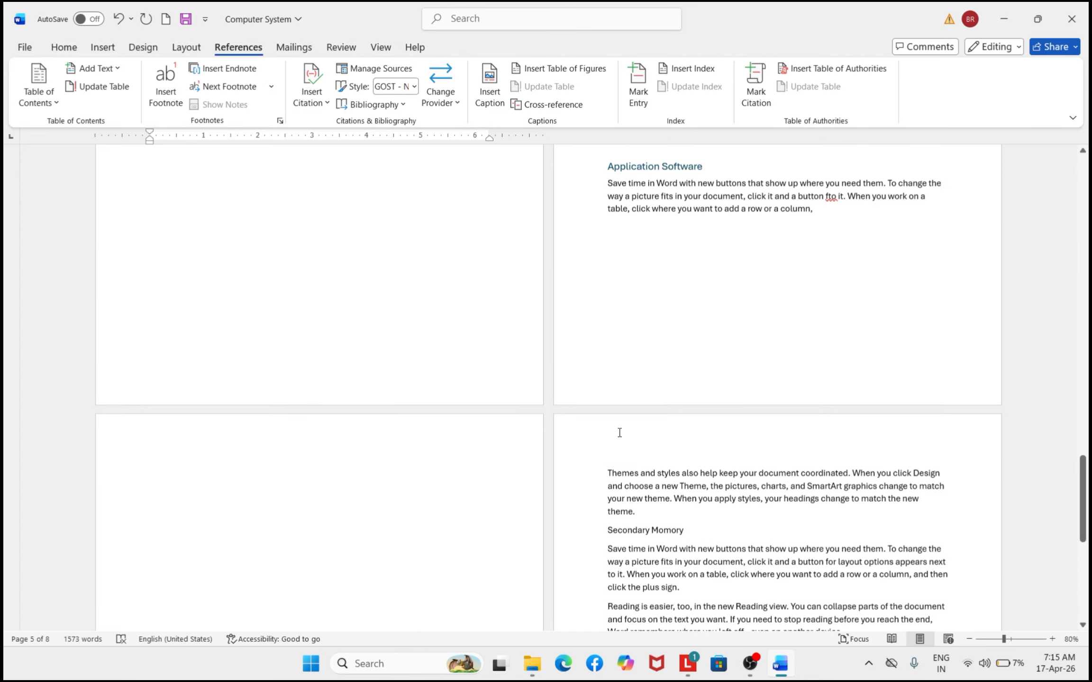
pyautogui.scroll(-5, 268, 484)
pyautogui.scroll(-5, 268, 484)
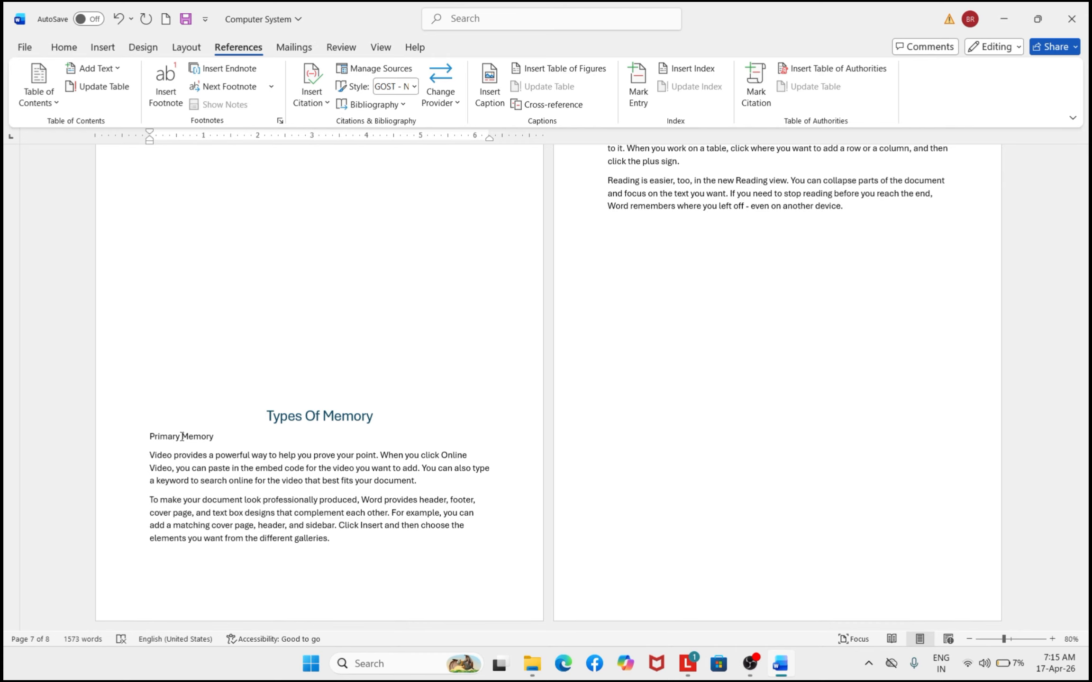
pyautogui.tripleClick(171, 436)
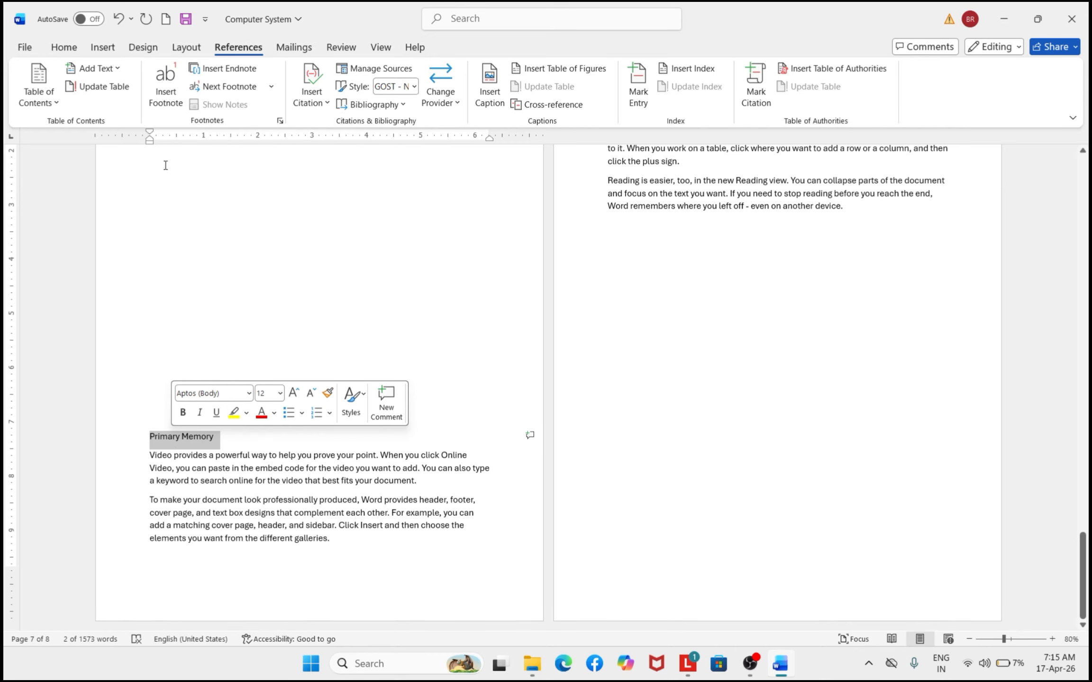
pyautogui.click(111, 68)
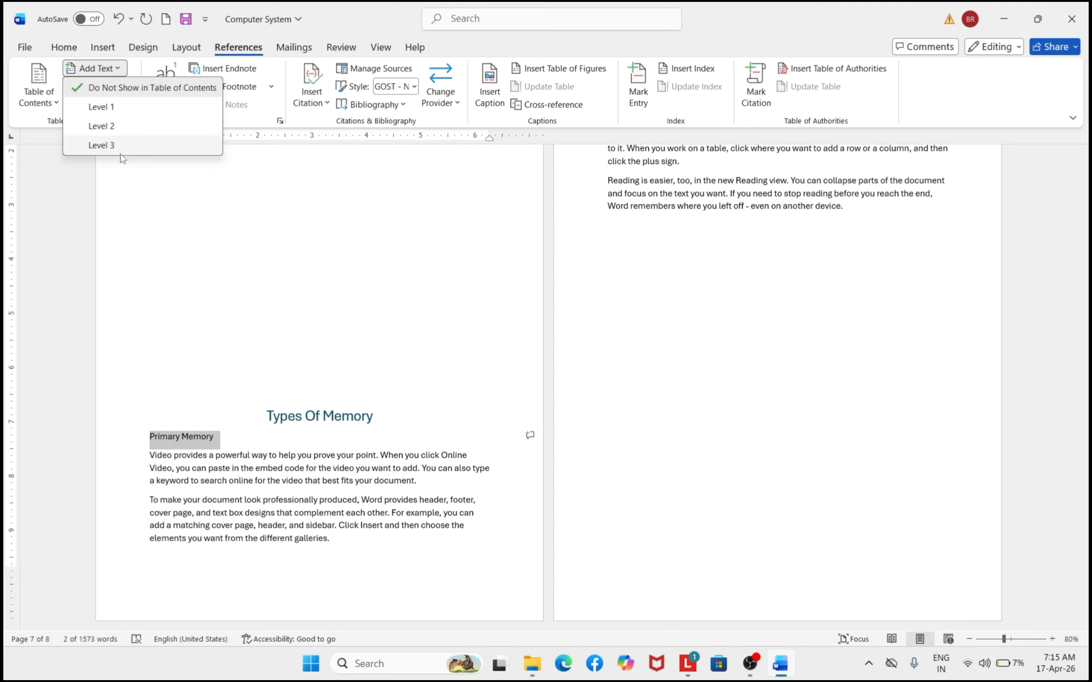
pyautogui.click(117, 126)
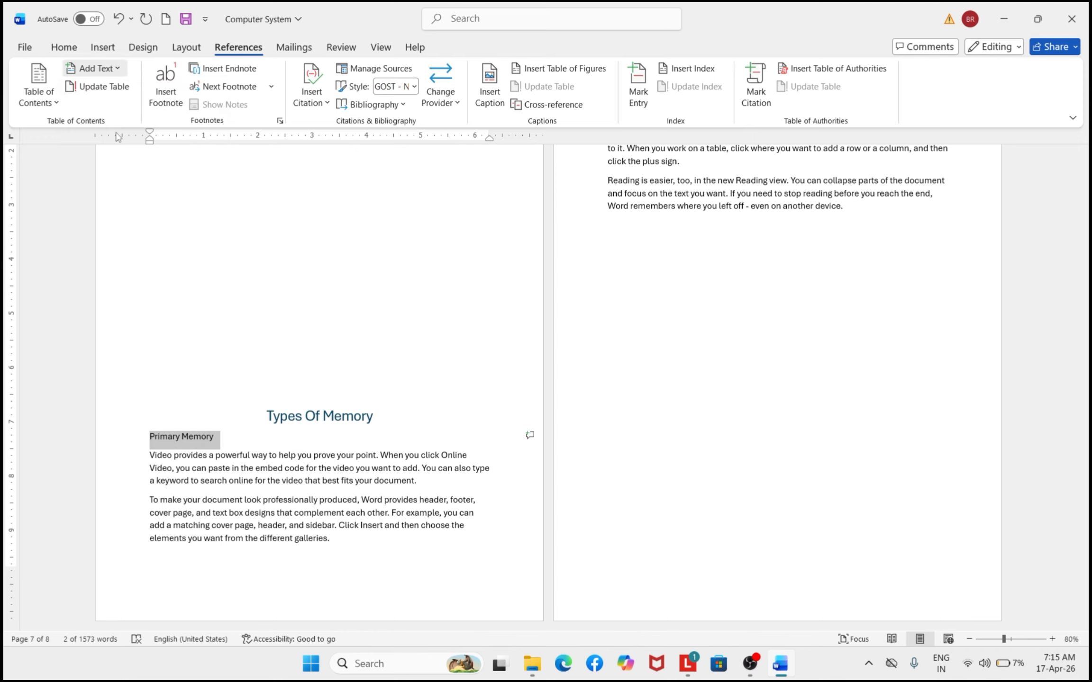
pyautogui.click(410, 419)
# Mark the Secondary Momory subheading on the last page as Level 2 text for the table of contents
pyautogui.scroll(5, 654, 276)
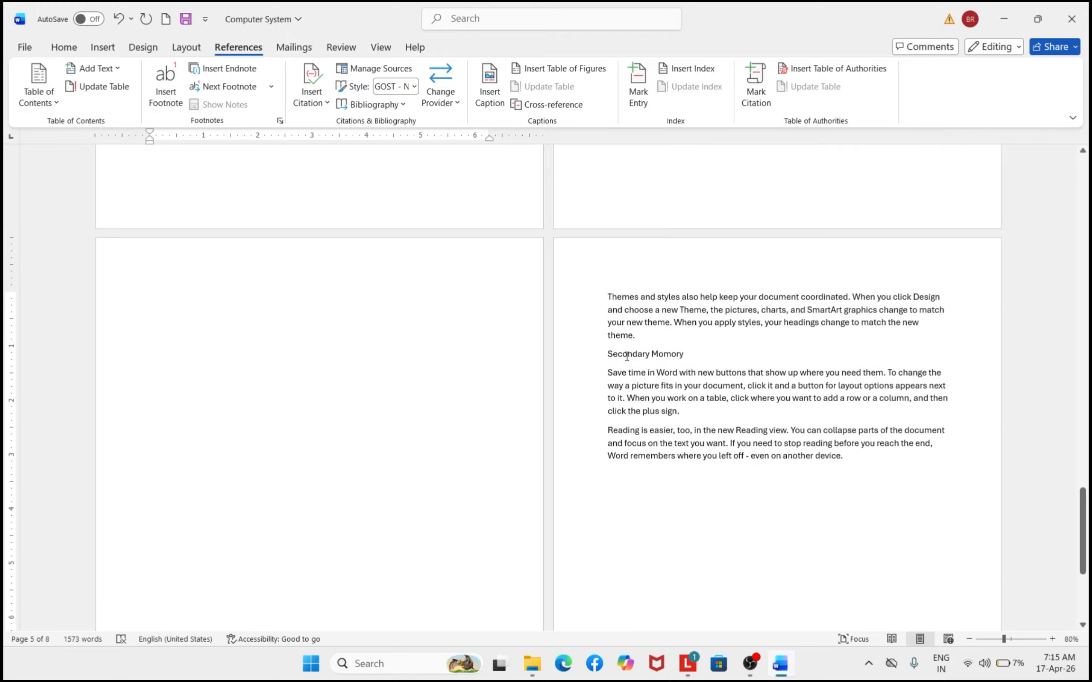
pyautogui.moveTo(607, 354); pyautogui.dragTo(687, 354)
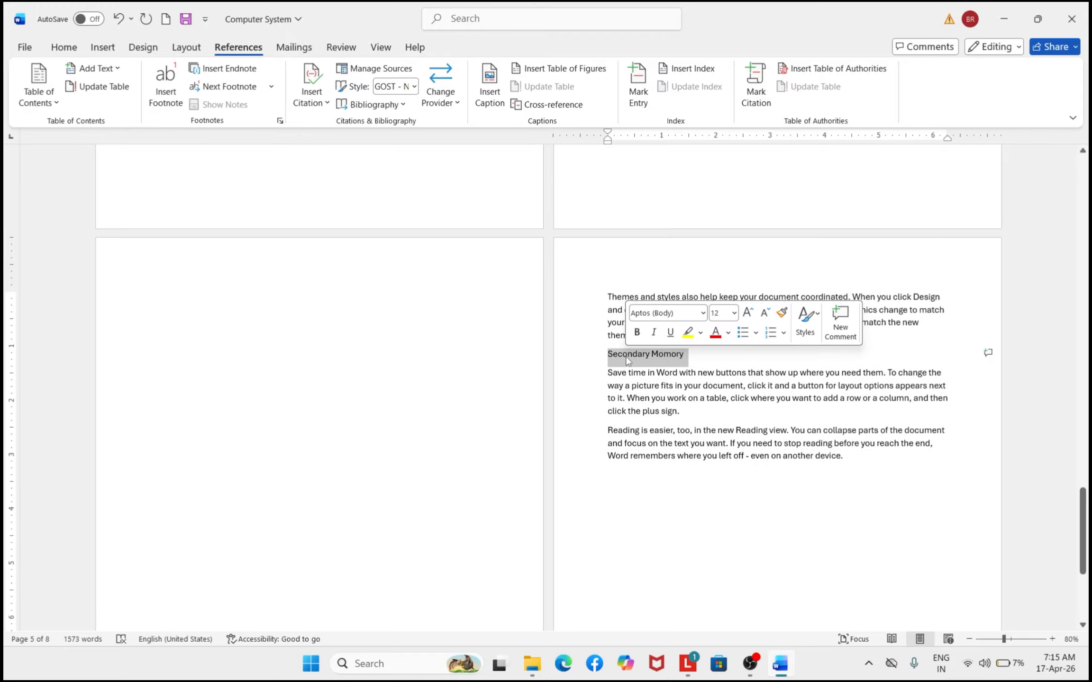
pyautogui.click(103, 69)
pyautogui.click(96, 127)
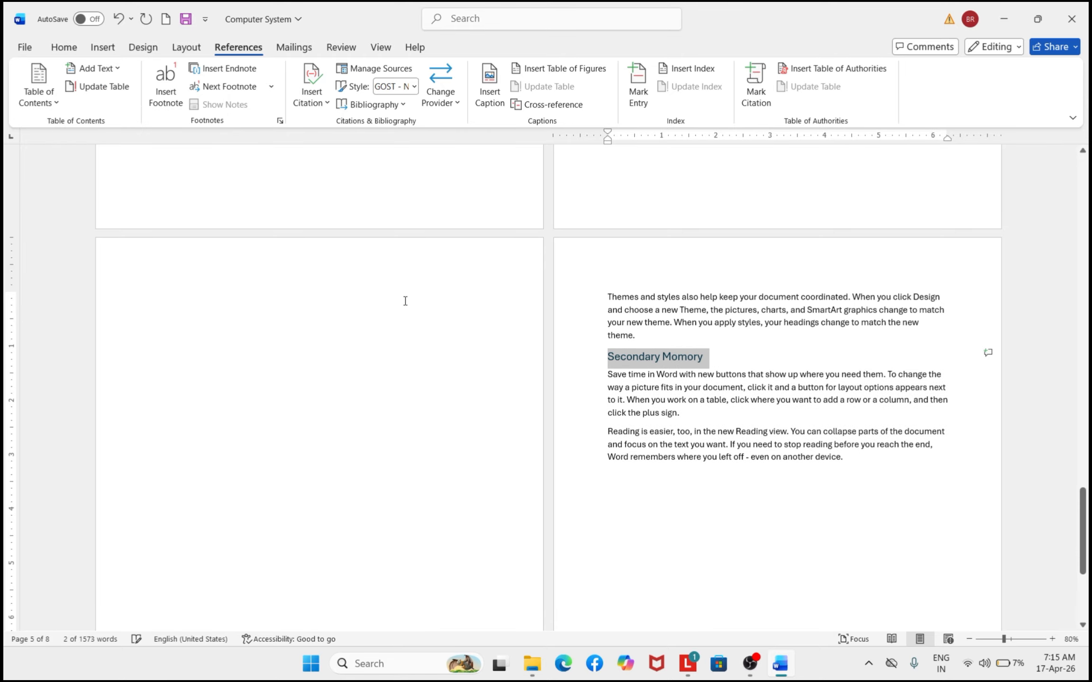
pyautogui.click(658, 500)
# Update the entire table of contents on page 1, including its entries as well as the page numbers
pyautogui.scroll(-3, 659, 500)
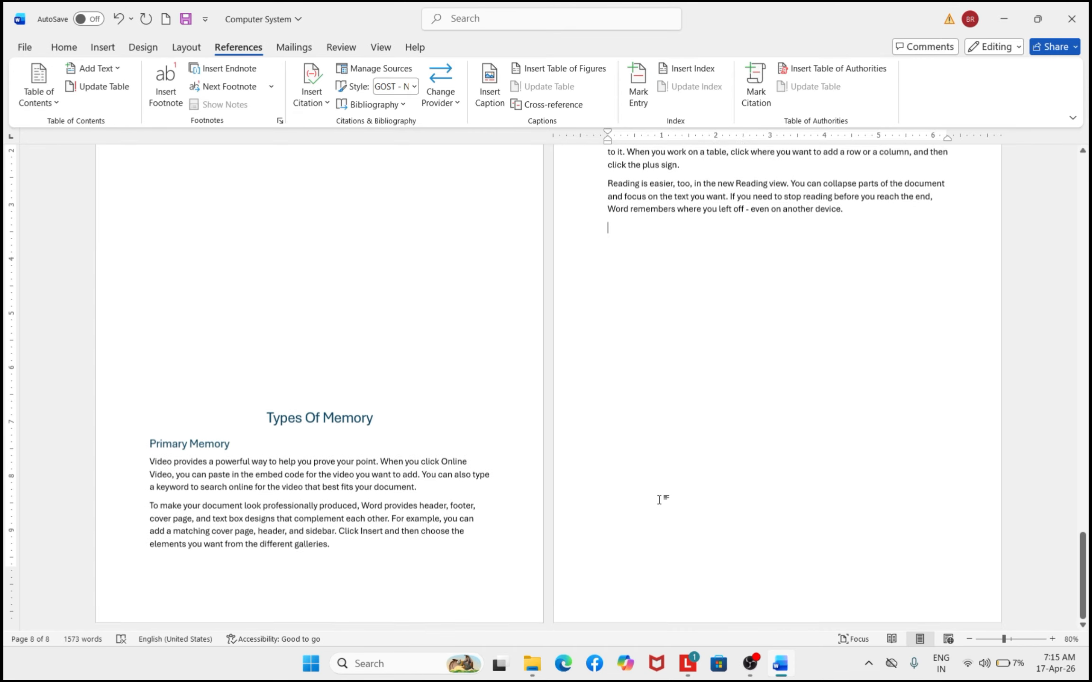
pyautogui.scroll(20, 659, 500)
pyautogui.scroll(1, 198, 310)
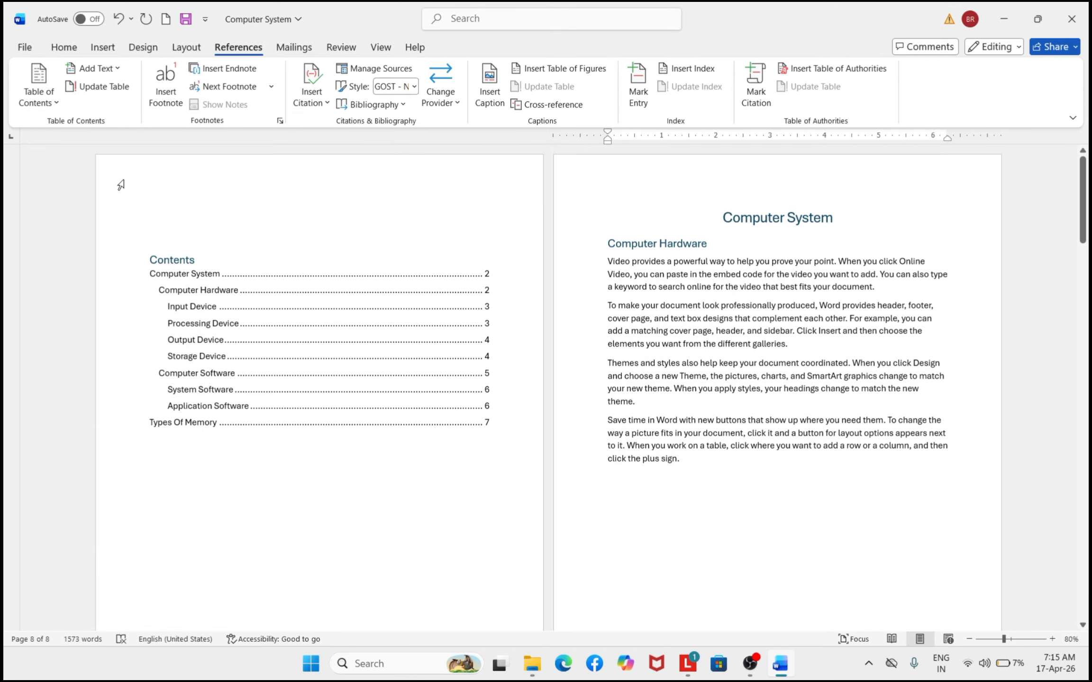
pyautogui.click(94, 85)
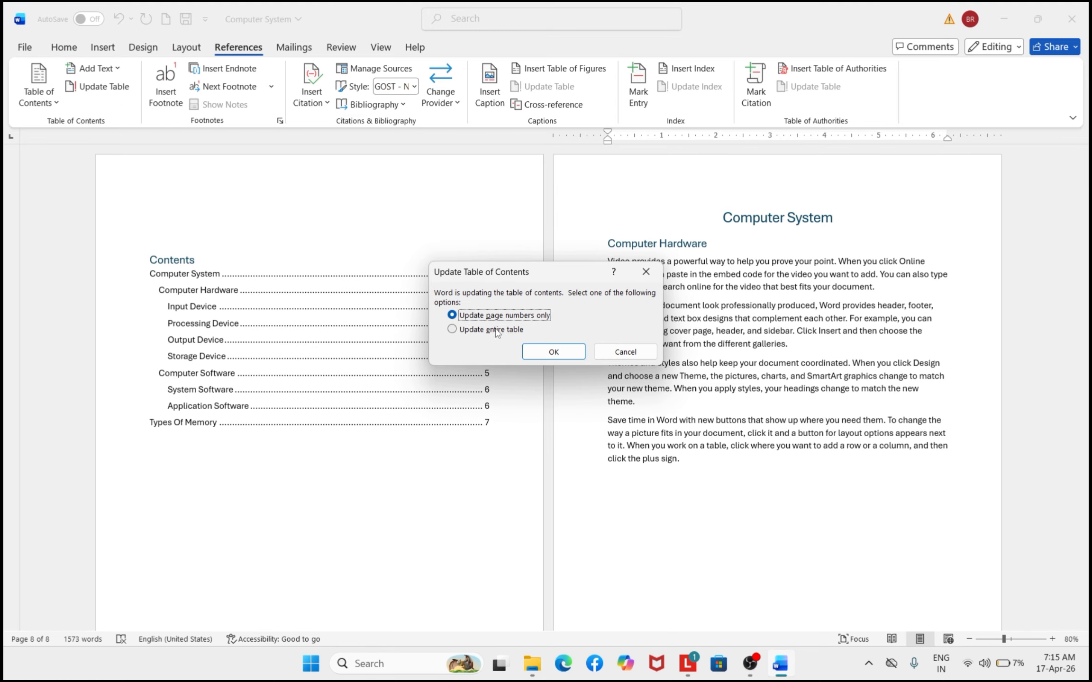
pyautogui.click(496, 331)
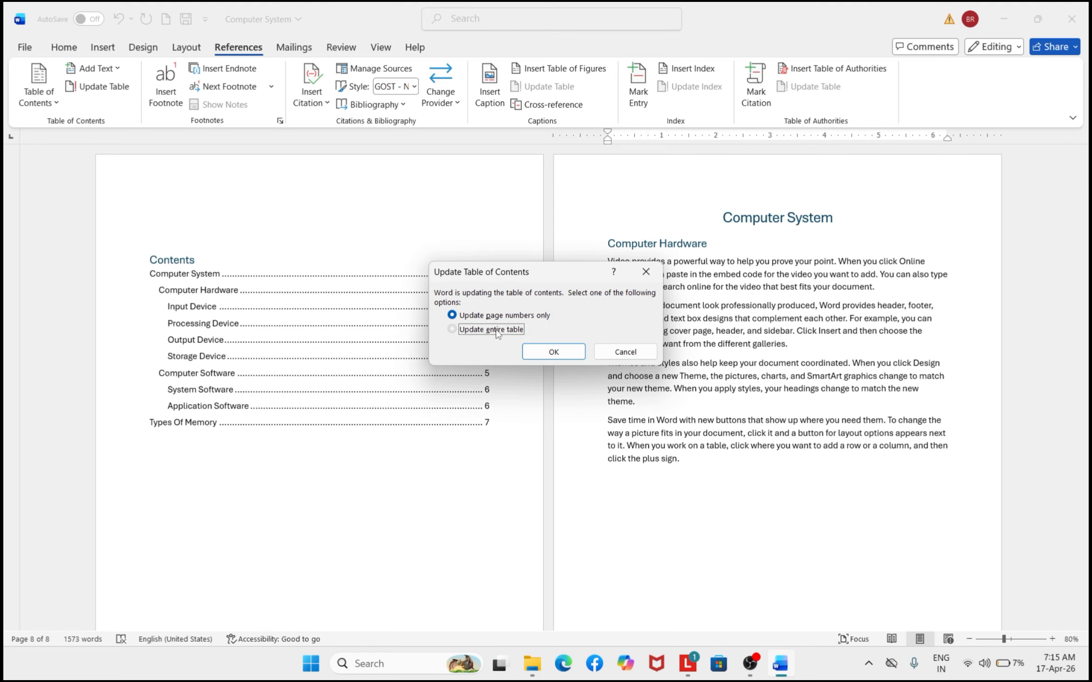
pyautogui.click(545, 353)
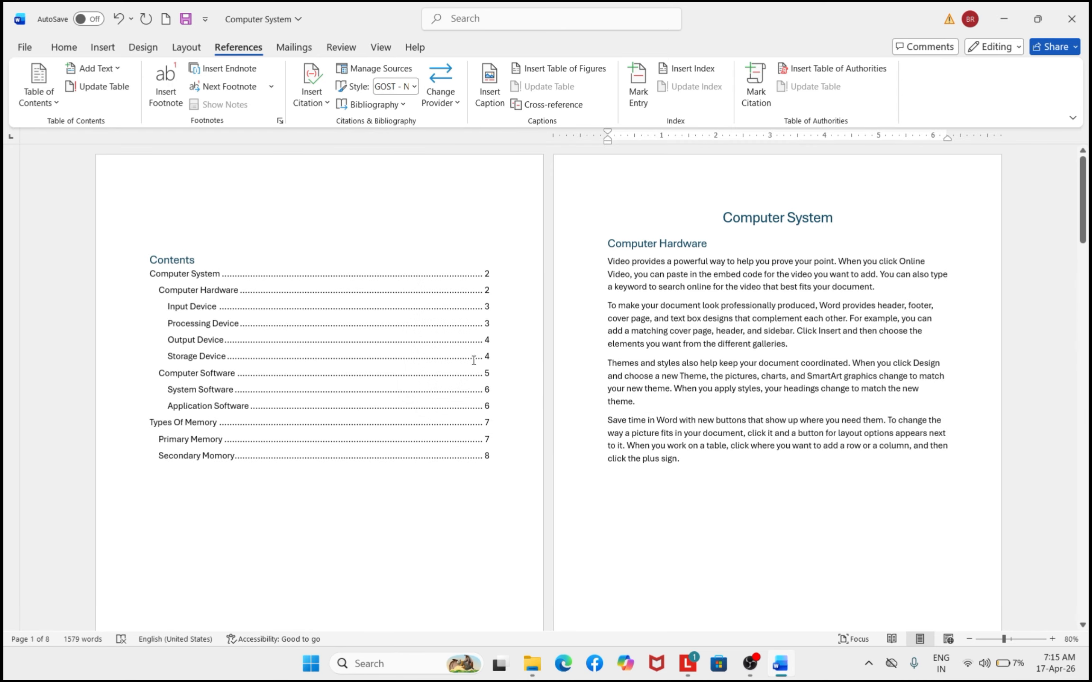
pyautogui.click(219, 328)
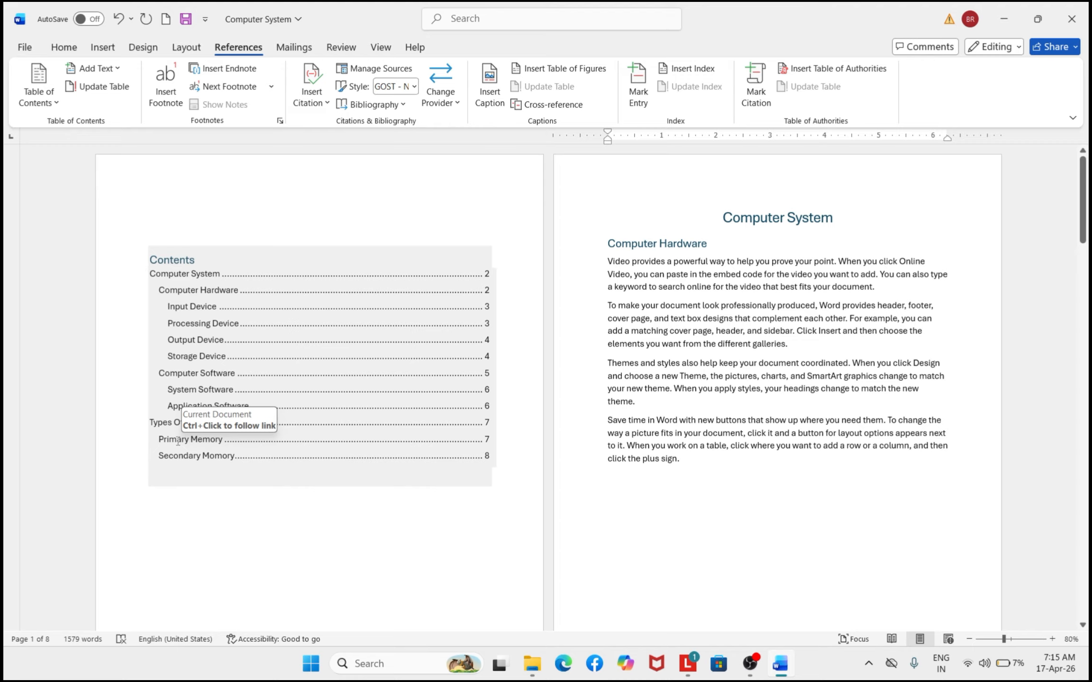
pyautogui.click(324, 555)
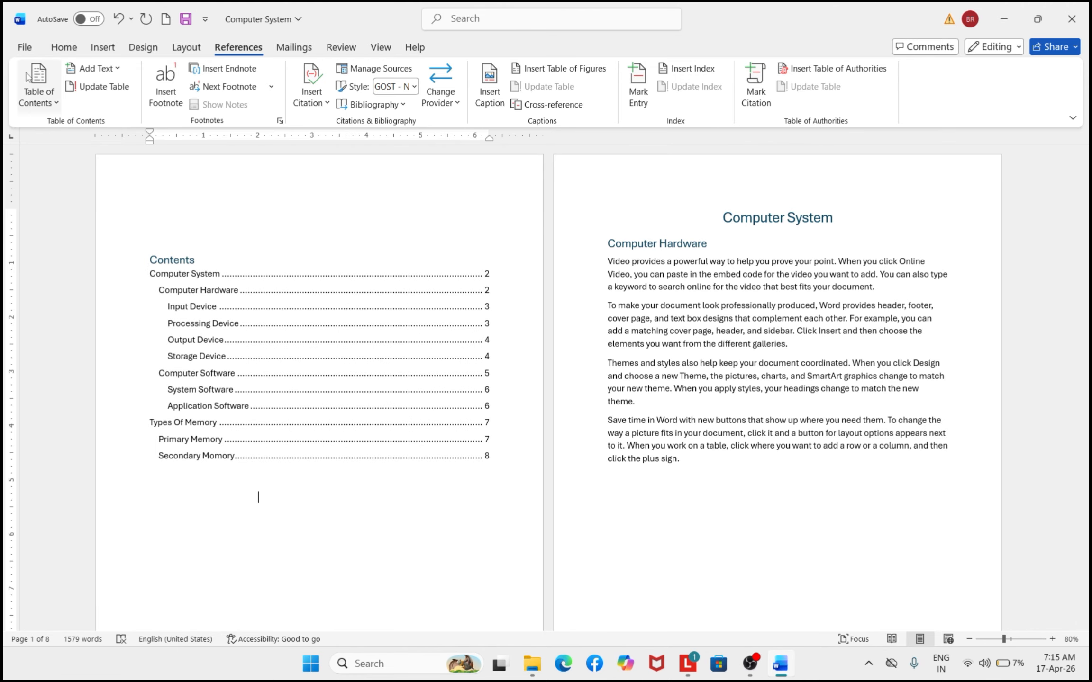
pyautogui.scroll(-1, 659, 324)
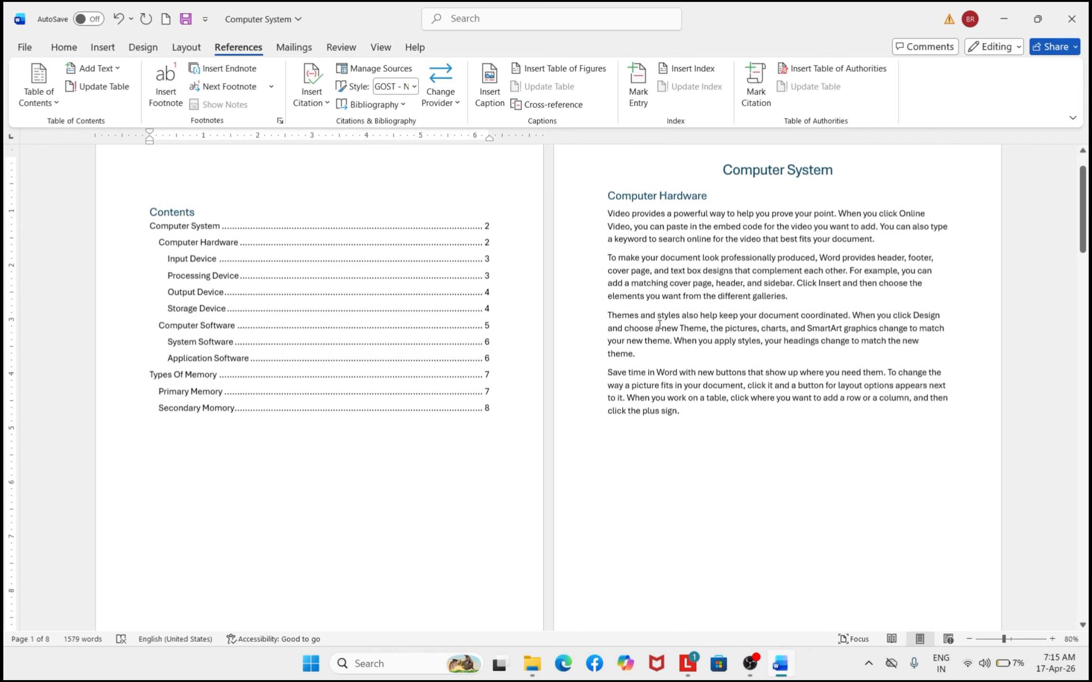
pyautogui.scroll(1, 660, 325)
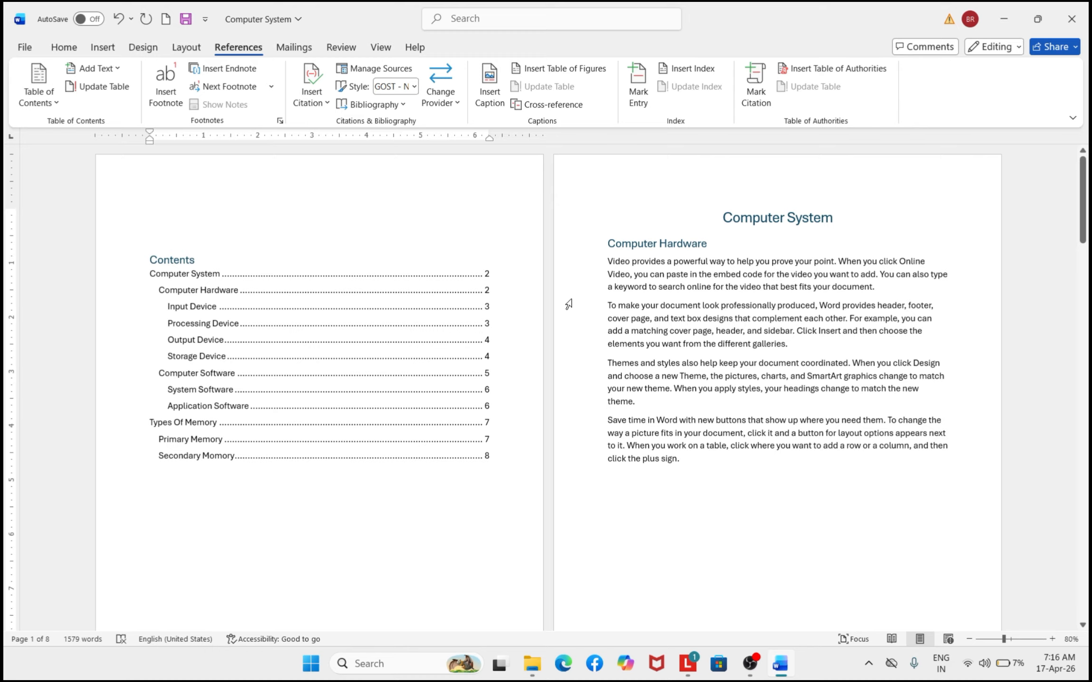
pyautogui.scroll(-2, 745, 354)
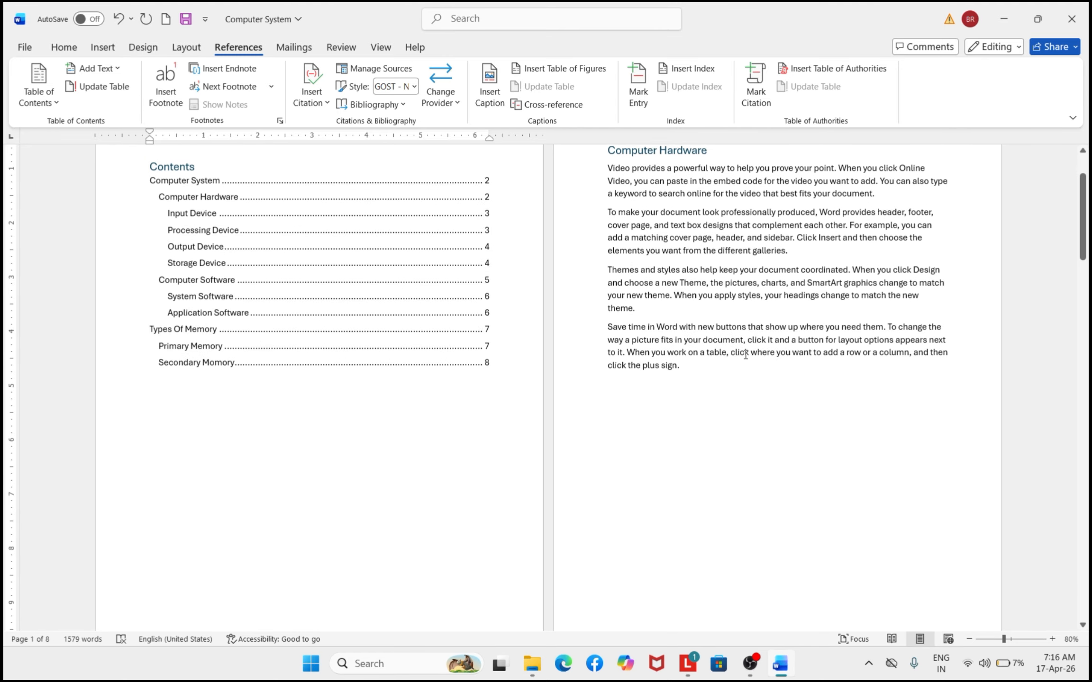
# Place the insertion point right after "document" in the "Themes and styles" paragraph under Computer Hardware on page 2
pyautogui.keyDown('ctrl'); pyautogui.scroll(5, 745, 354); pyautogui.keyUp('ctrl')
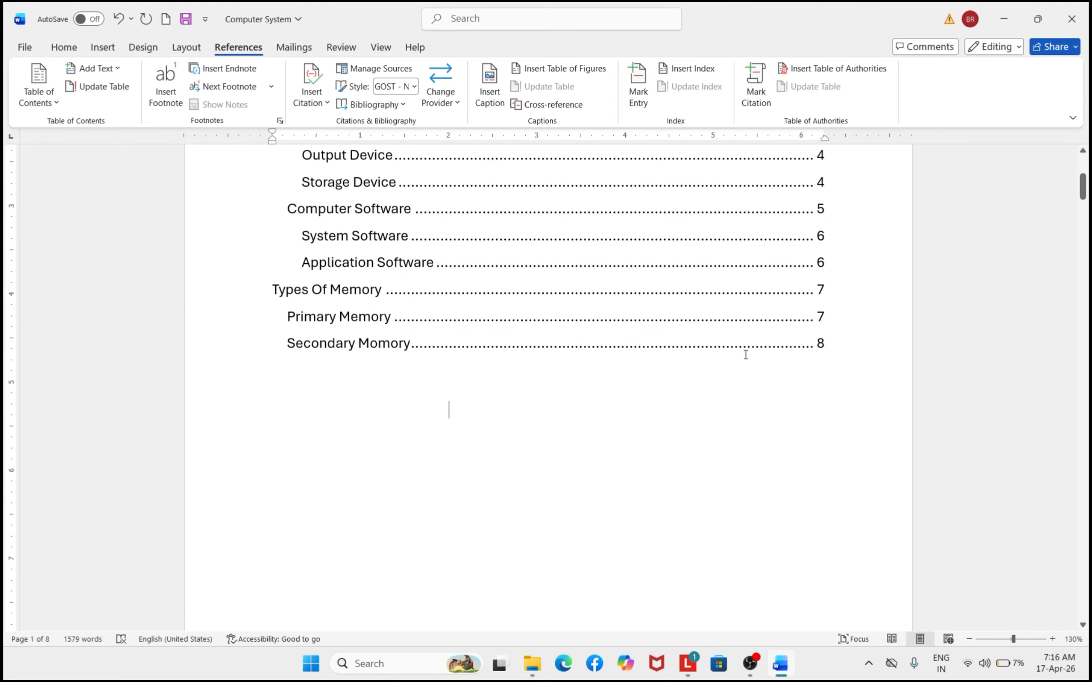
pyautogui.scroll(-10, 745, 354)
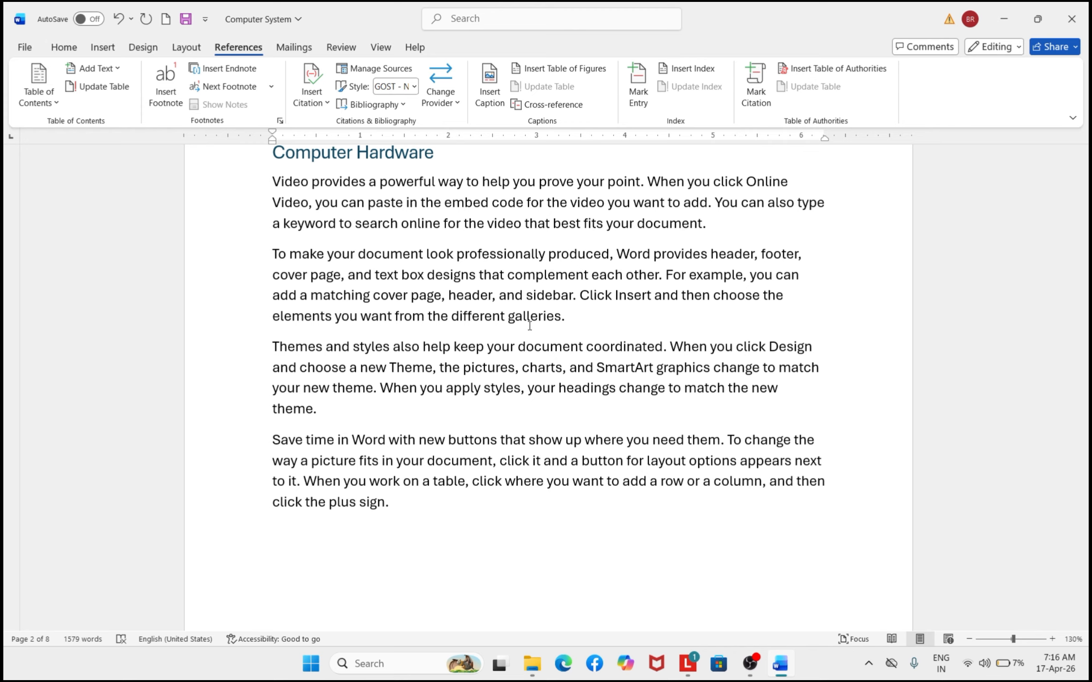
pyautogui.click(582, 346)
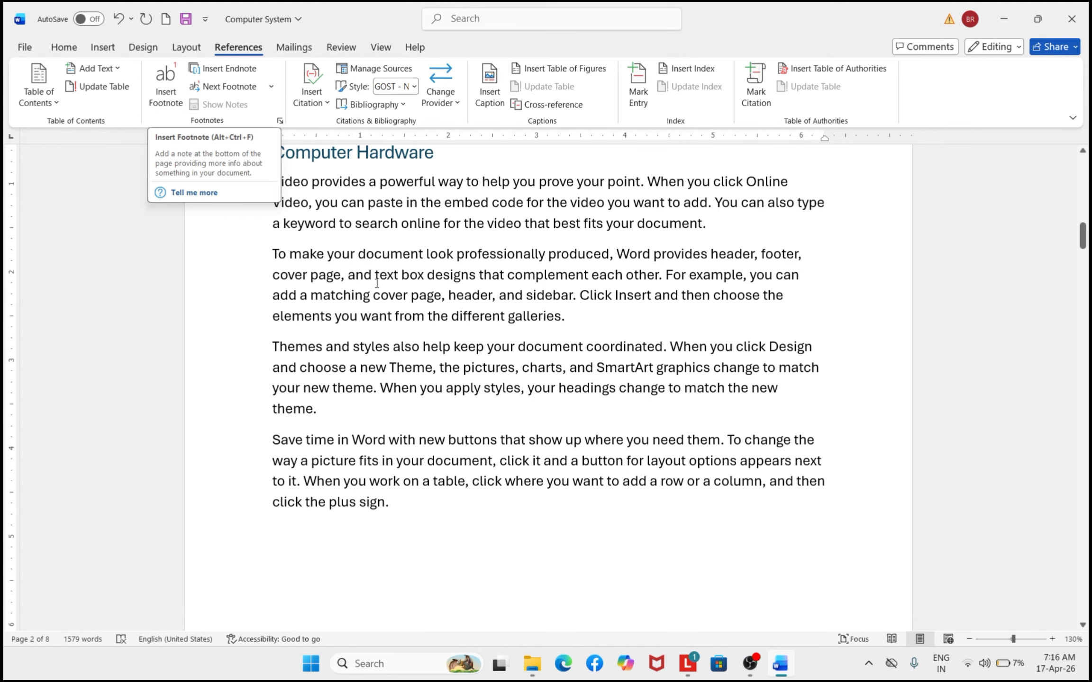
# Dismiss the low battery warning and its notification, returning to the first pages of the document
pyautogui.keyDown('ctrl'); pyautogui.scroll(-7, 377, 283); pyautogui.keyUp('ctrl')
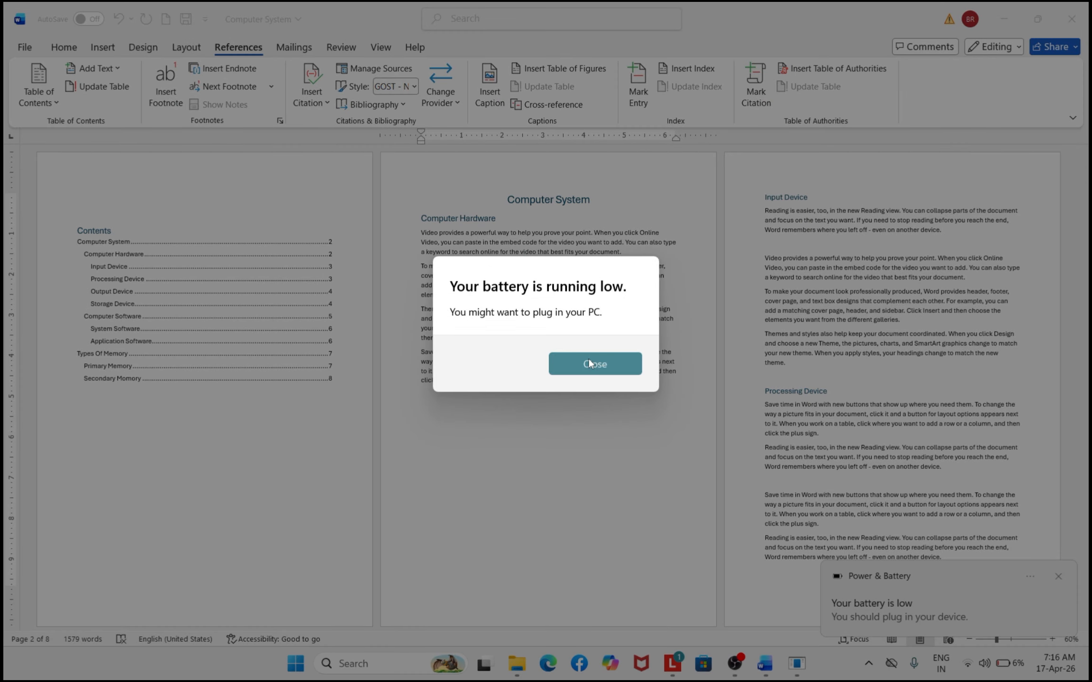
pyautogui.click(593, 364)
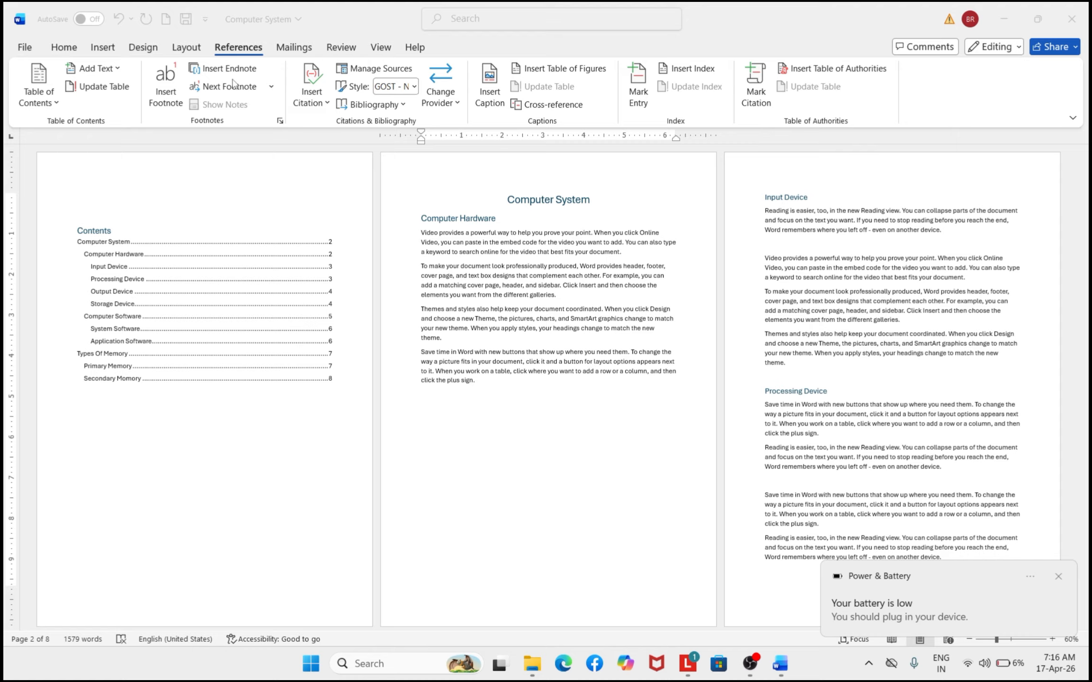
pyautogui.scroll(-10, 483, 381)
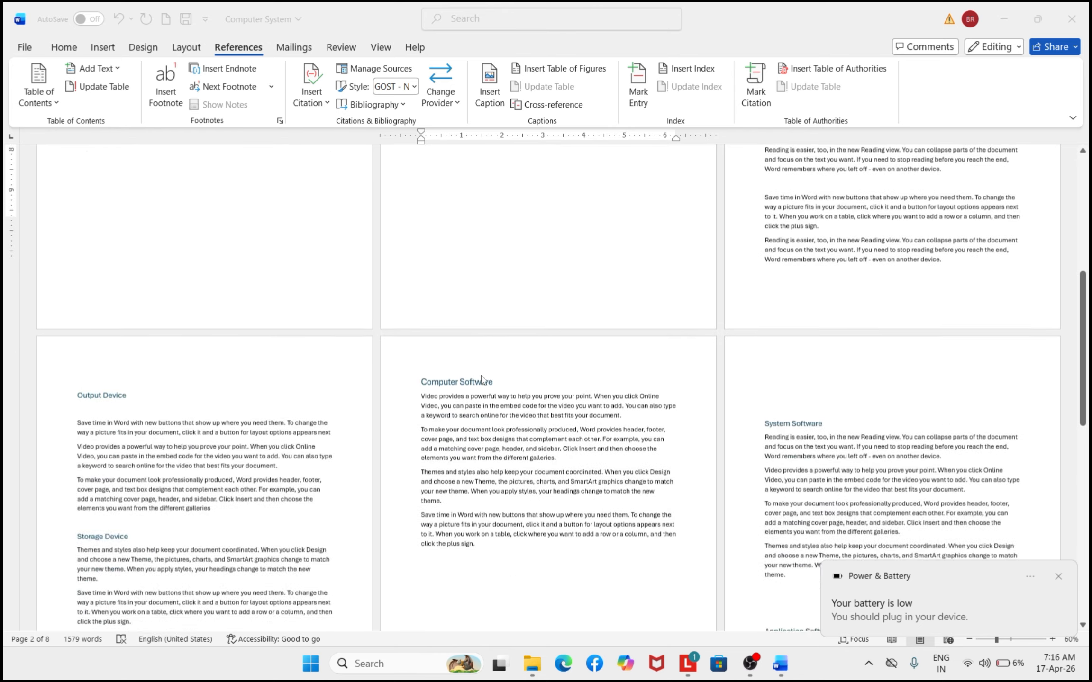
pyautogui.scroll(5, 483, 381)
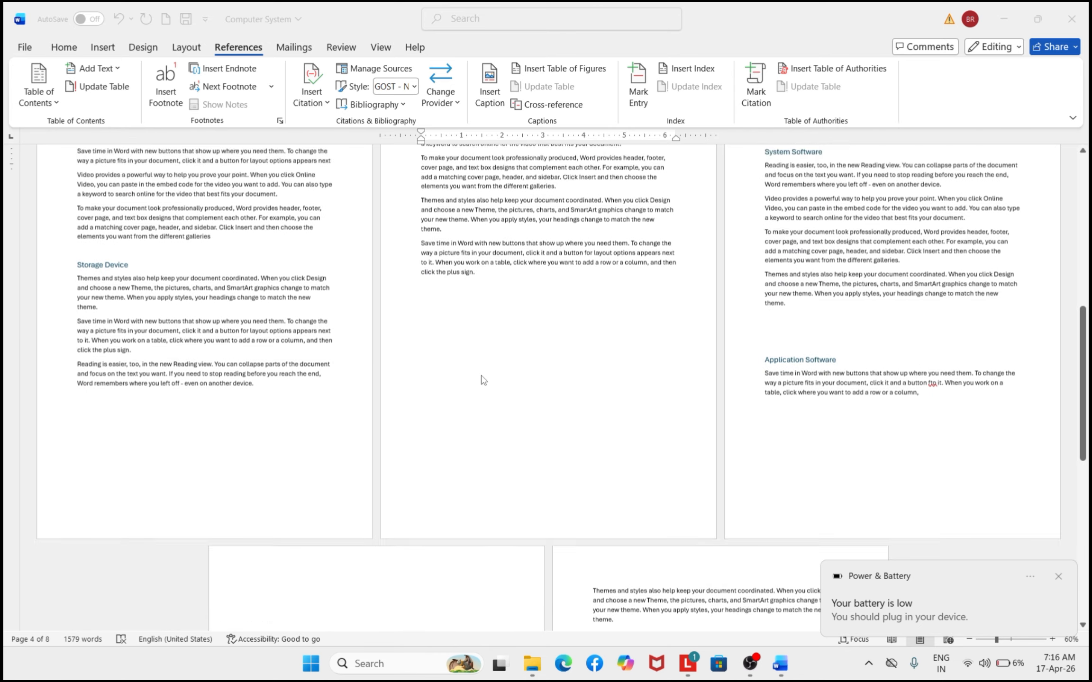
pyautogui.click(1058, 577)
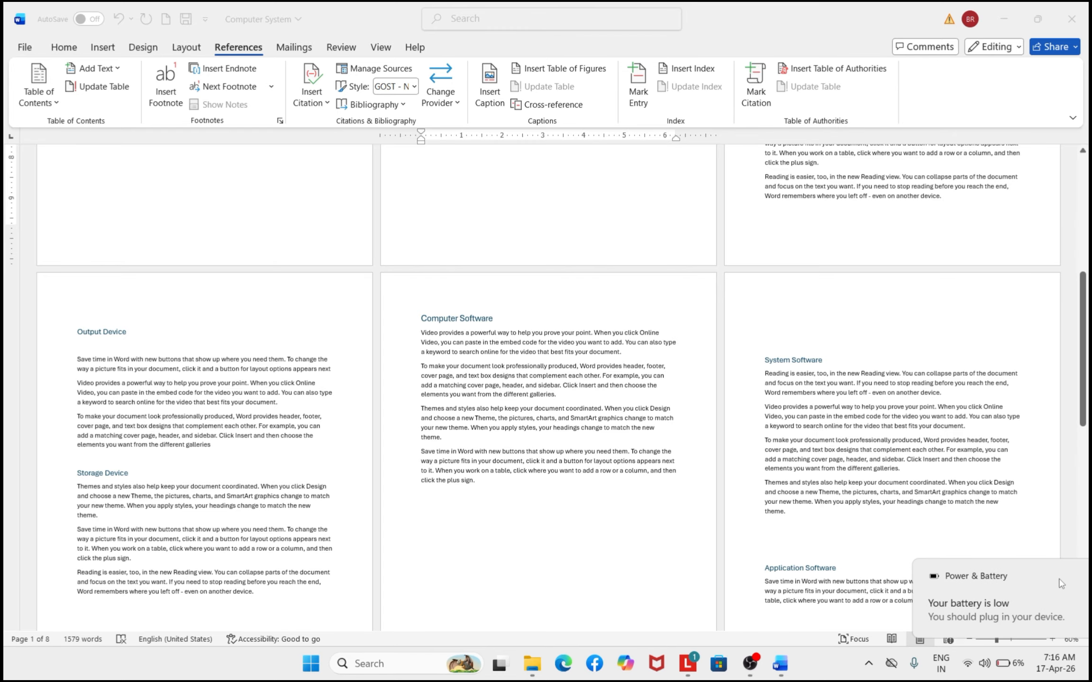
pyautogui.scroll(8, 684, 395)
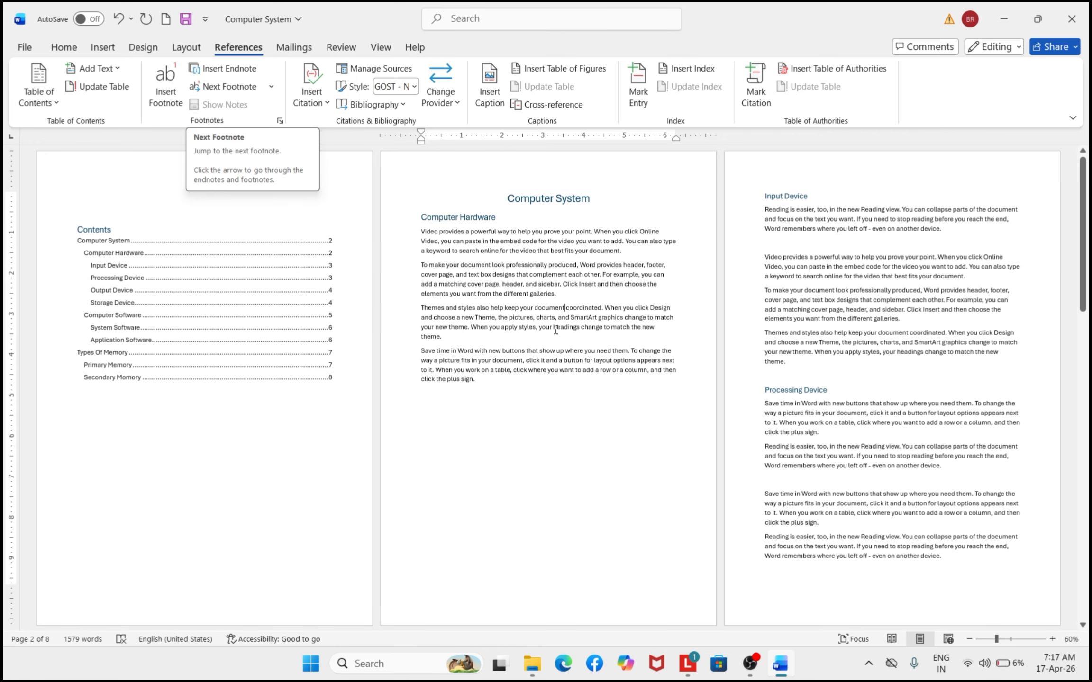
# Insert a footnote after "document" in the "Themes and styles" paragraph on page 2, with the note text "Paper"
pyautogui.scroll(8, 564, 312)
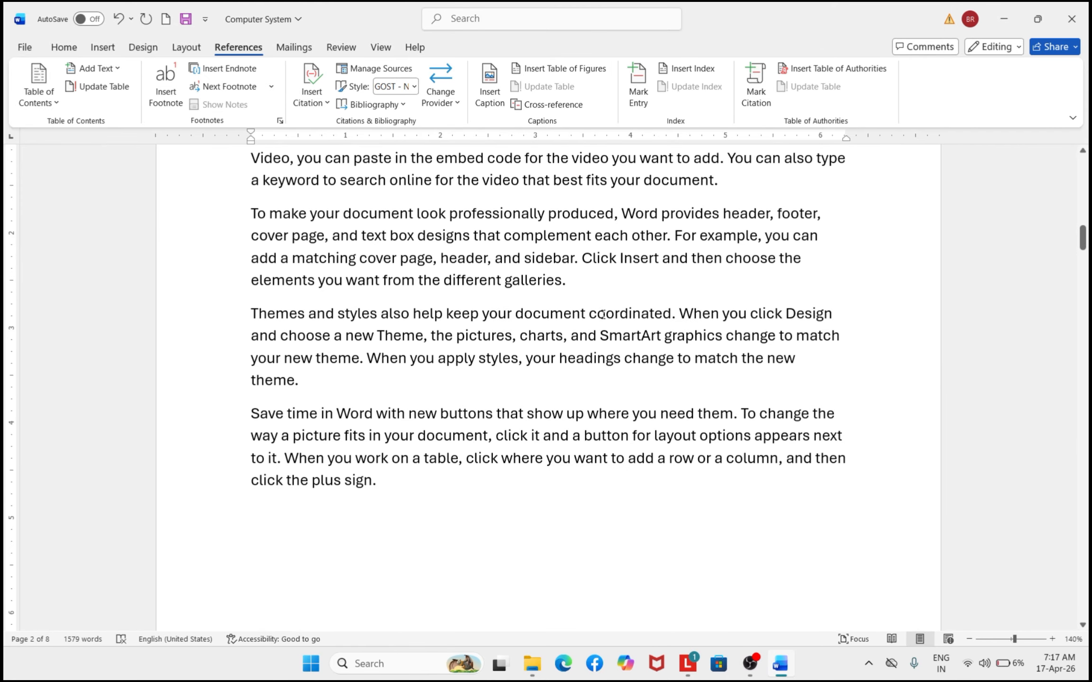
pyautogui.click(169, 86)
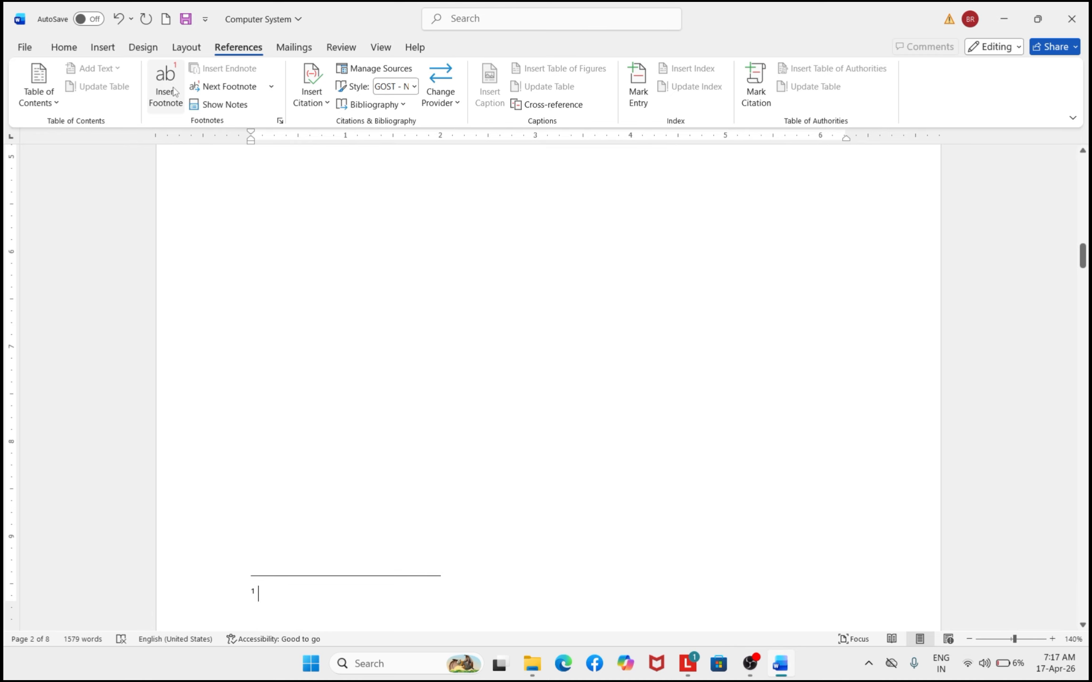
pyautogui.scroll(-5, 338, 555)
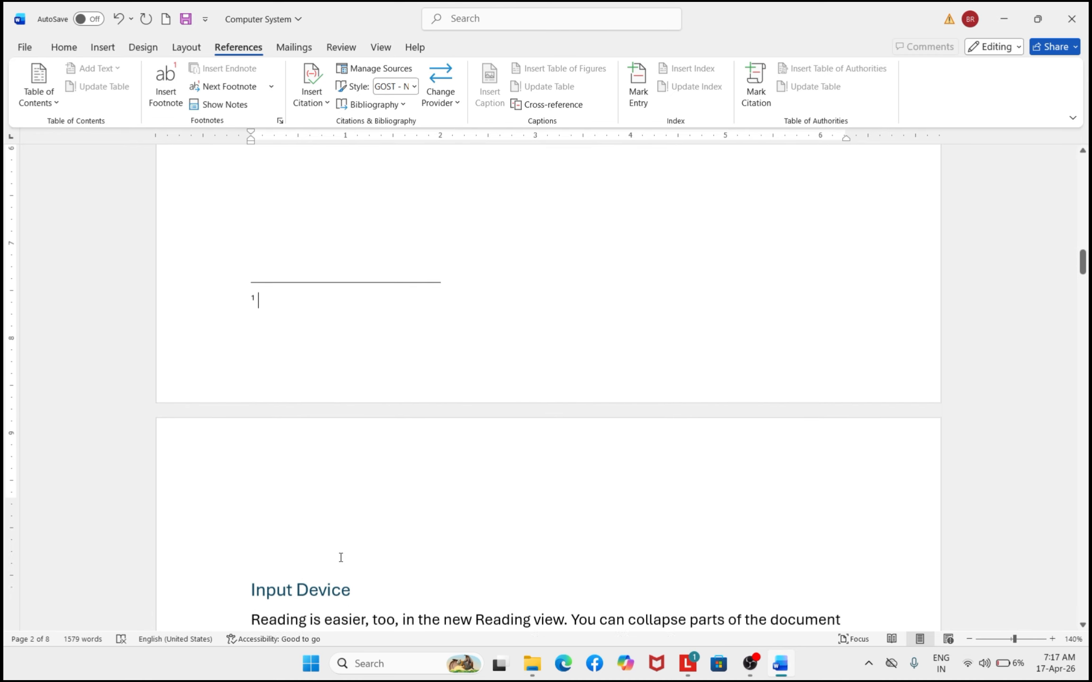
pyautogui.scroll(3, 341, 558)
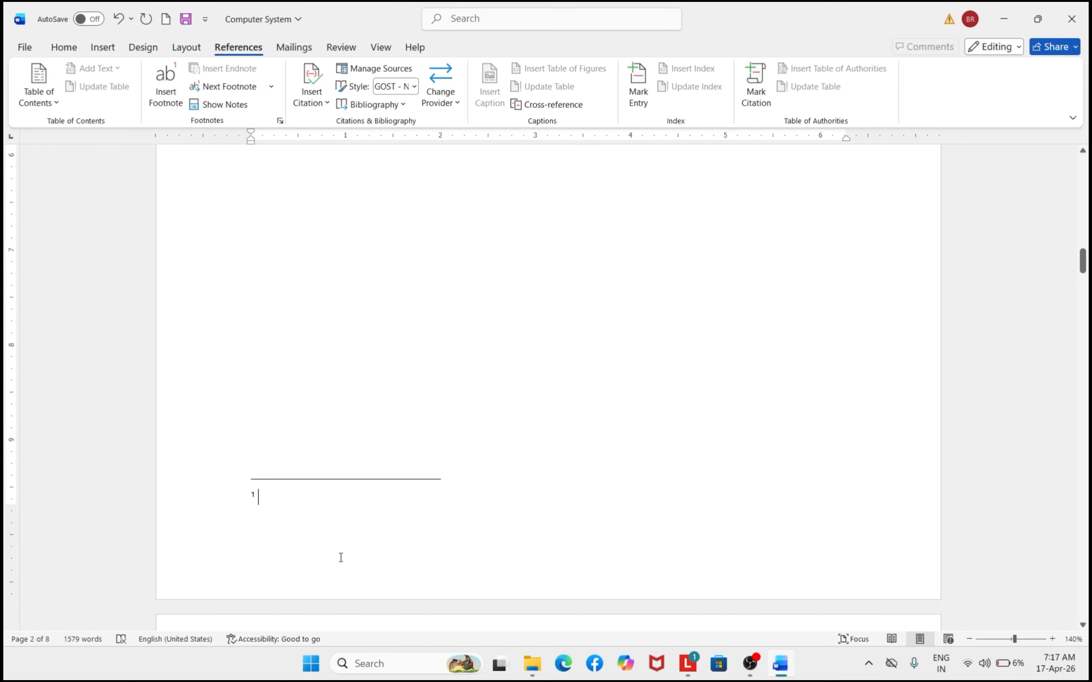
pyautogui.write('Paper')
# Insert a second footnote after "pictures" in the "Themes and styles" paragraph on page 2, with the note text "Images"
pyautogui.scroll(10, 434, 427)
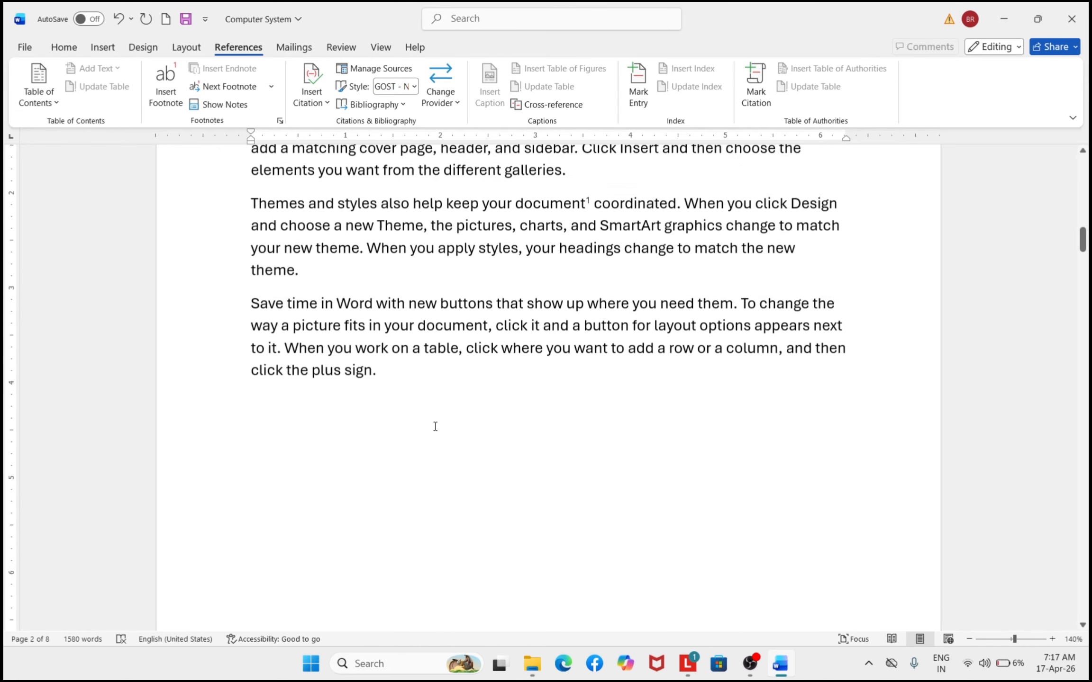
pyautogui.scroll(-4, 521, 551)
pyautogui.scroll(-1, 522, 550)
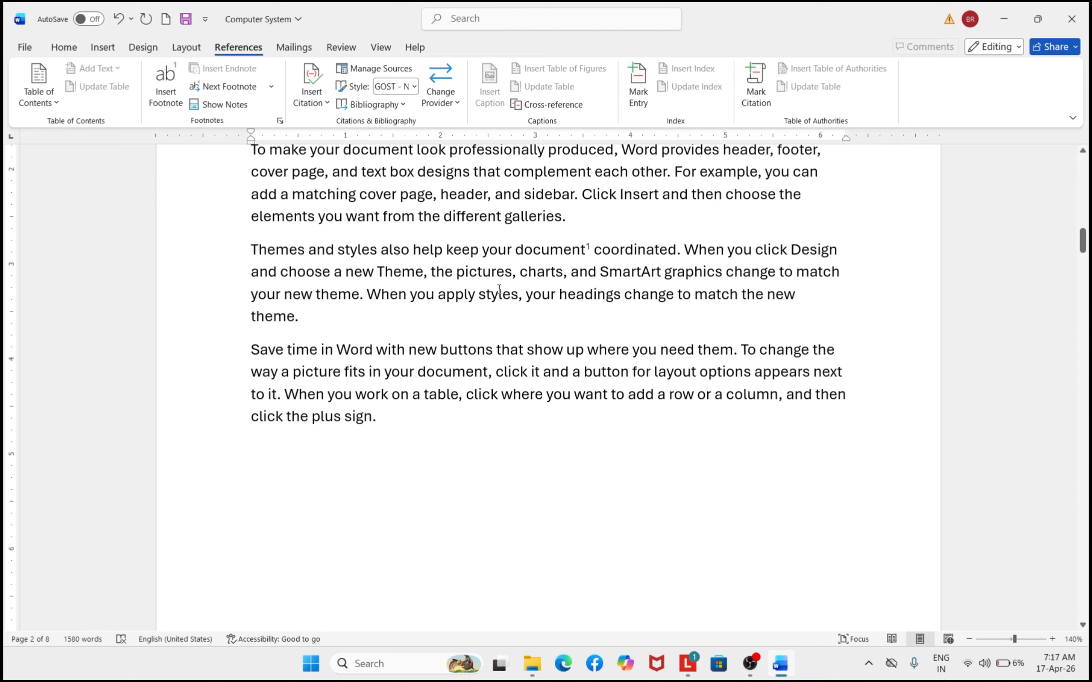
pyautogui.click(513, 273)
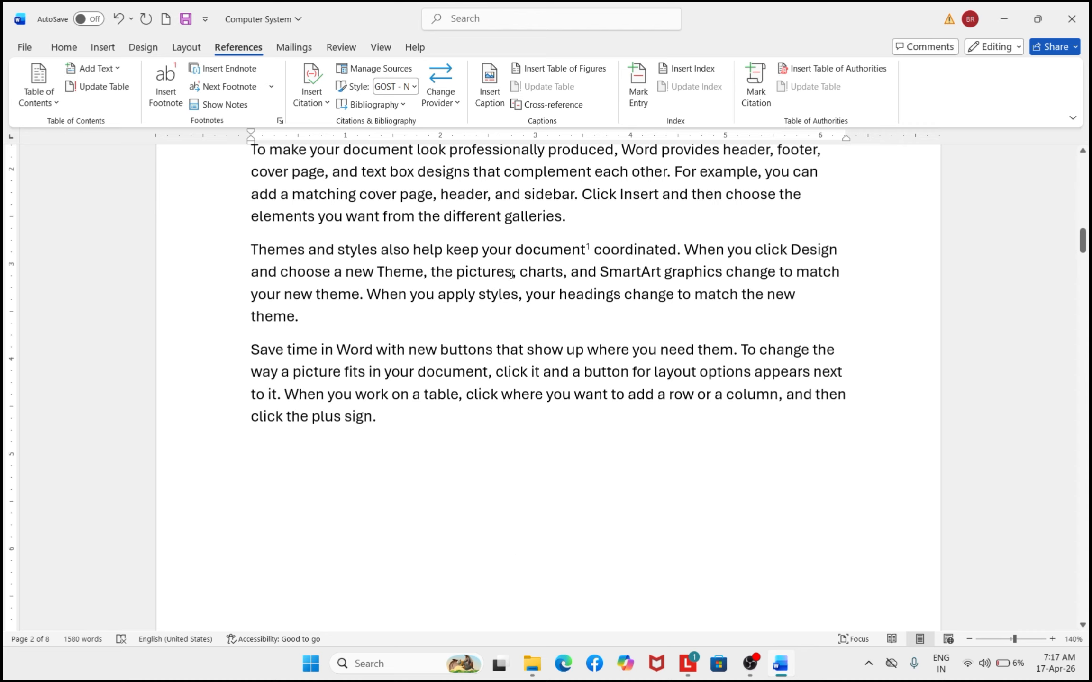
pyautogui.click(169, 75)
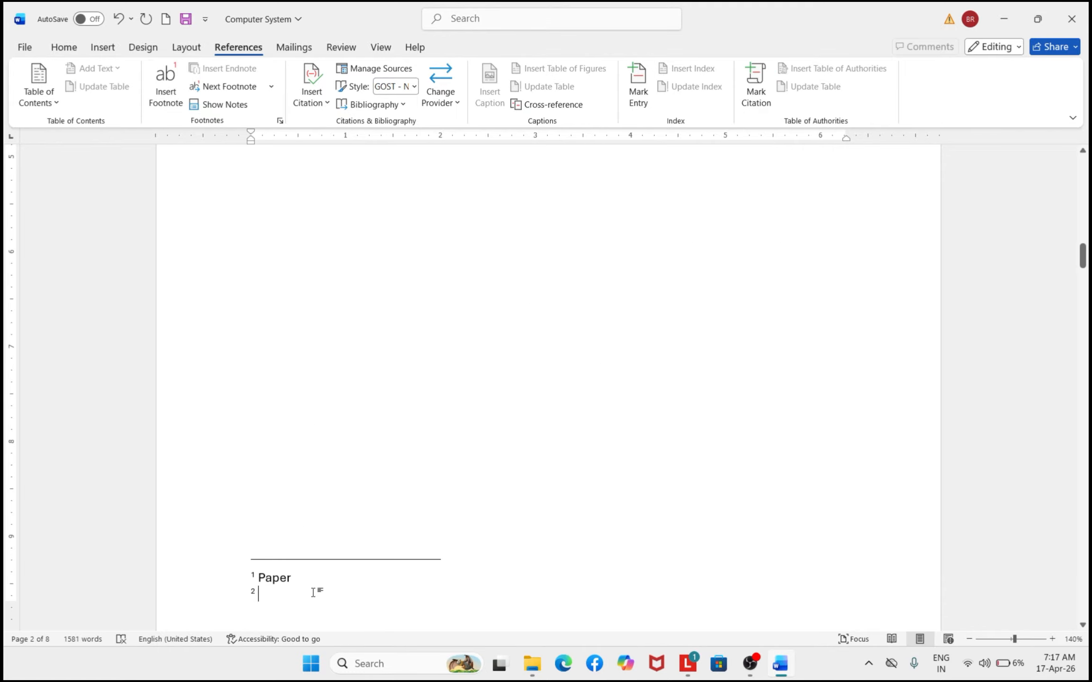
pyautogui.write('Images')
# Examine the two footnote reference marks in the page 2 text and the matching notes at the foot of that page
pyautogui.scroll(10, 314, 592)
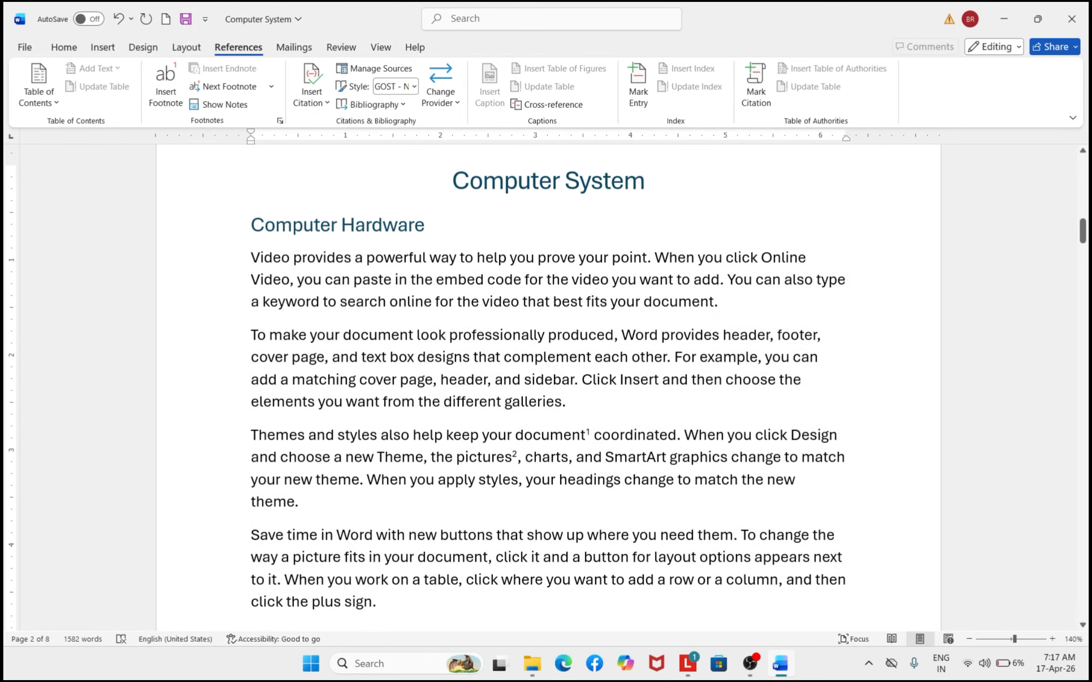
pyautogui.keyDown('ctrl'); pyautogui.scroll(-5, 315, 592); pyautogui.keyUp('ctrl')
pyautogui.keyDown('ctrl'); pyautogui.scroll(-1, 441, 577); pyautogui.keyUp('ctrl')
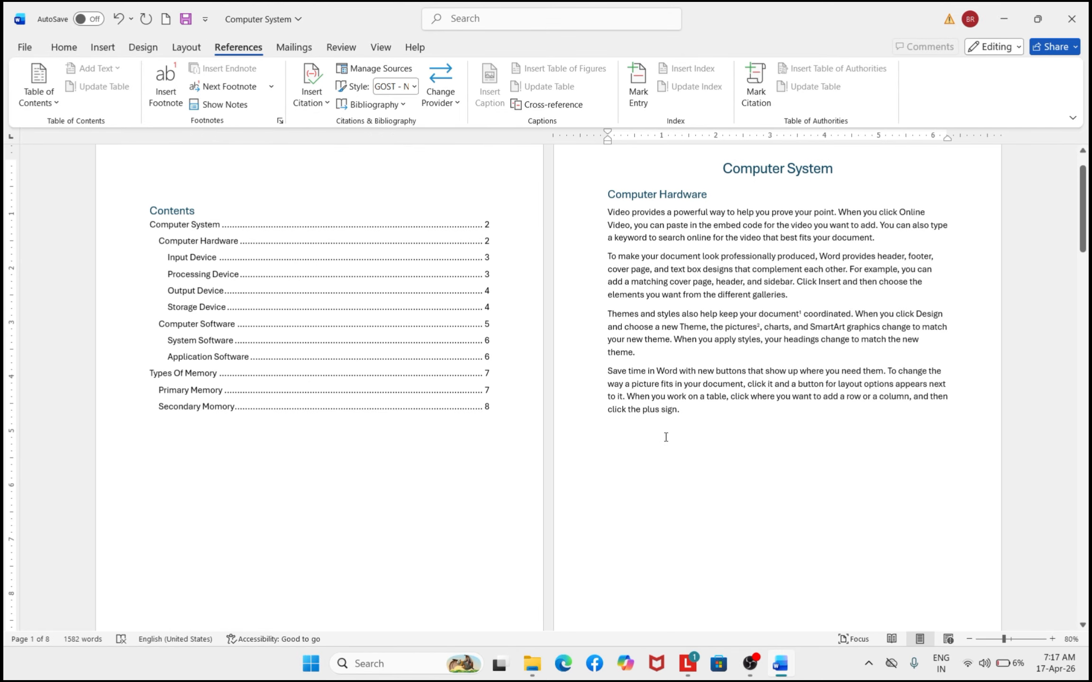
pyautogui.scroll(-5, 690, 376)
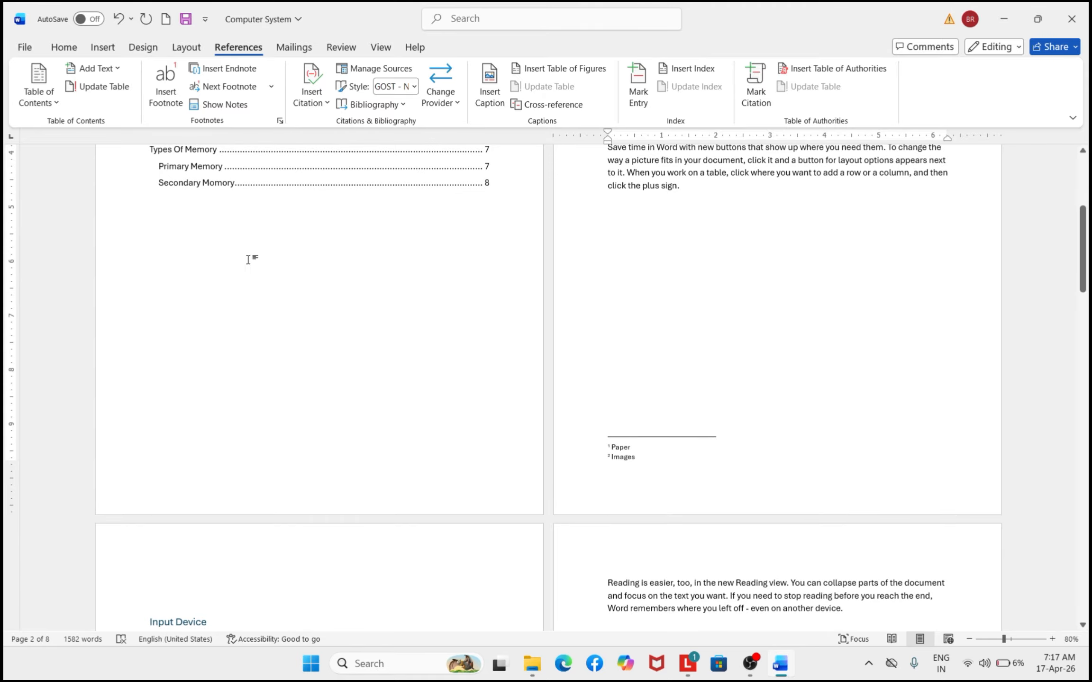
pyautogui.scroll(1, 593, 283)
pyautogui.scroll(3, 593, 283)
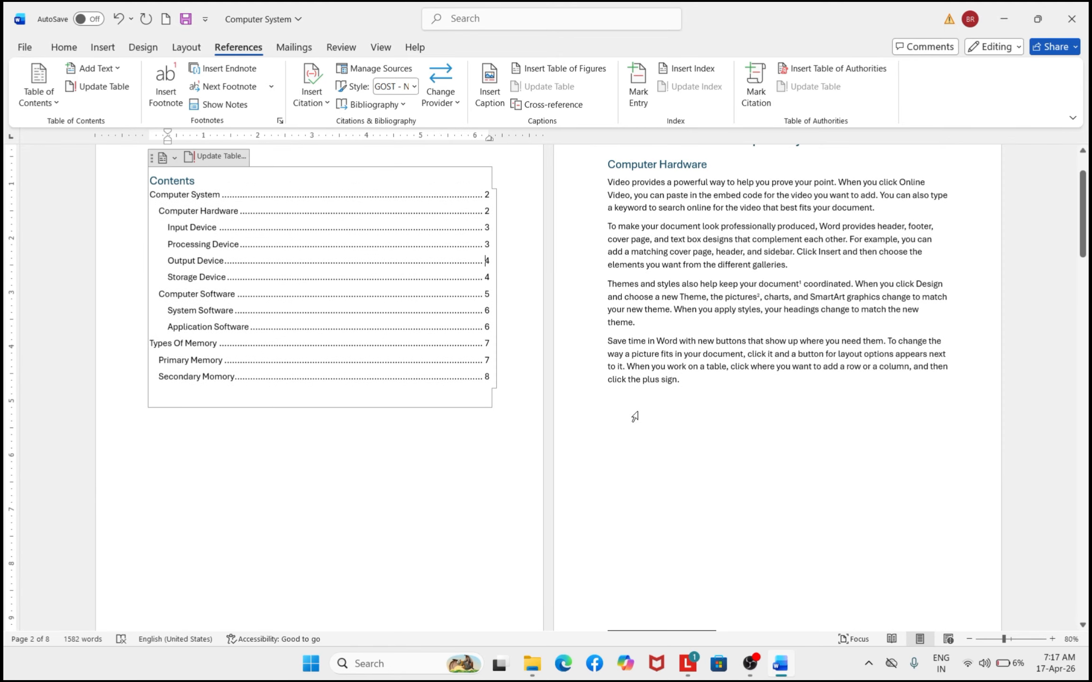
pyautogui.scroll(-1, 635, 413)
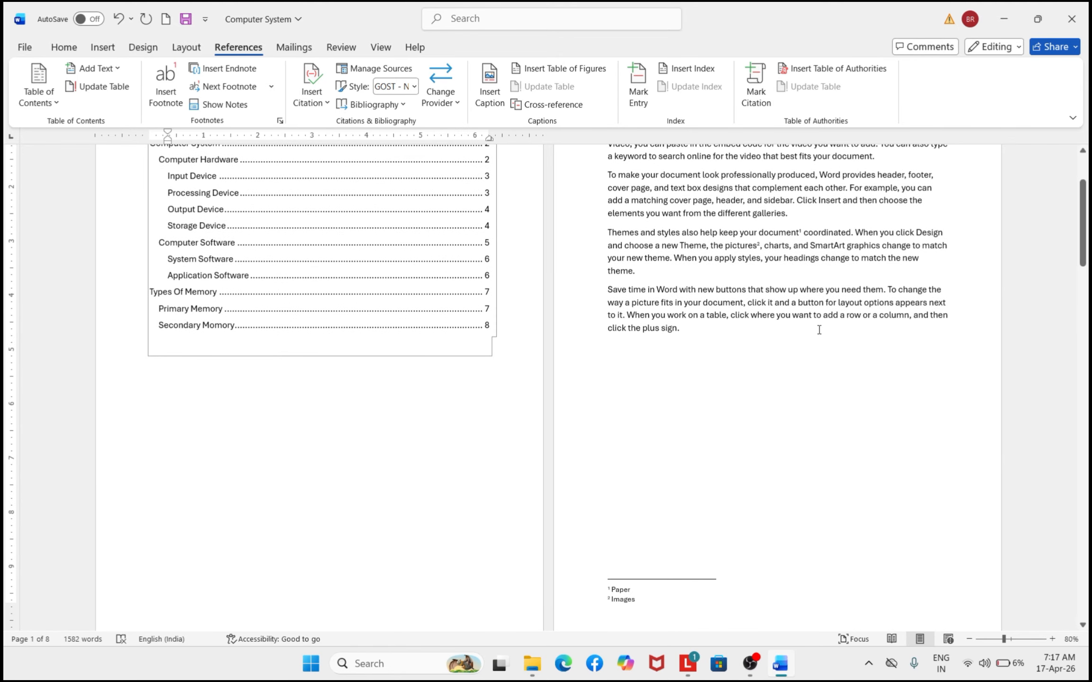
pyautogui.keyDown('ctrl'); pyautogui.scroll(9, 818, 330); pyautogui.keyUp('ctrl')
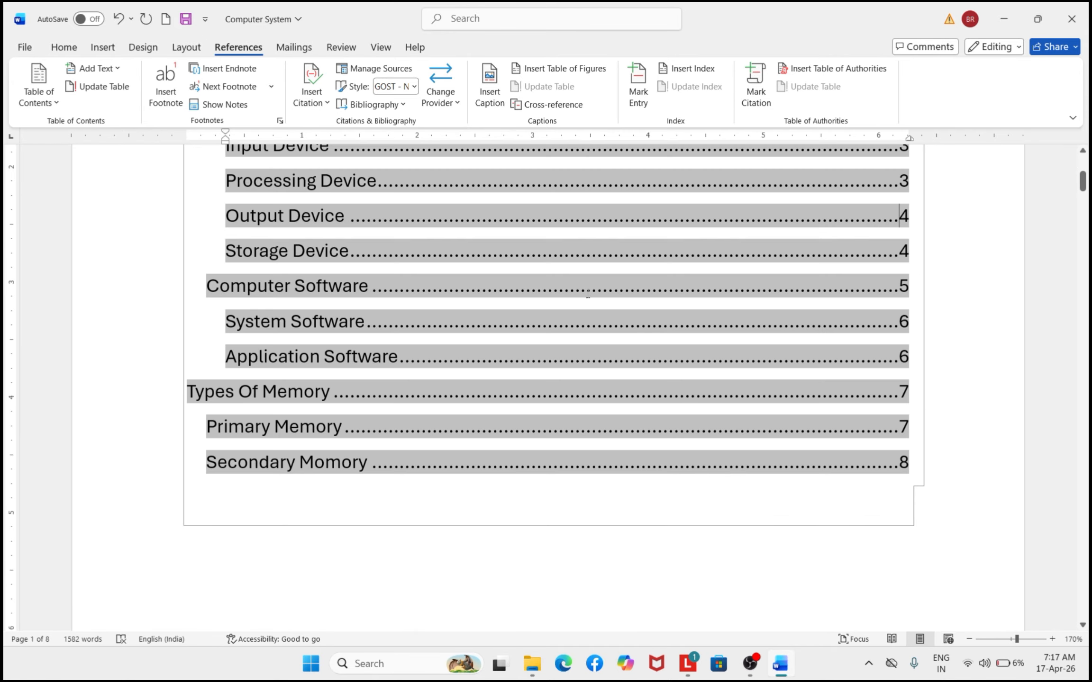
pyautogui.scroll(-10, 638, 451)
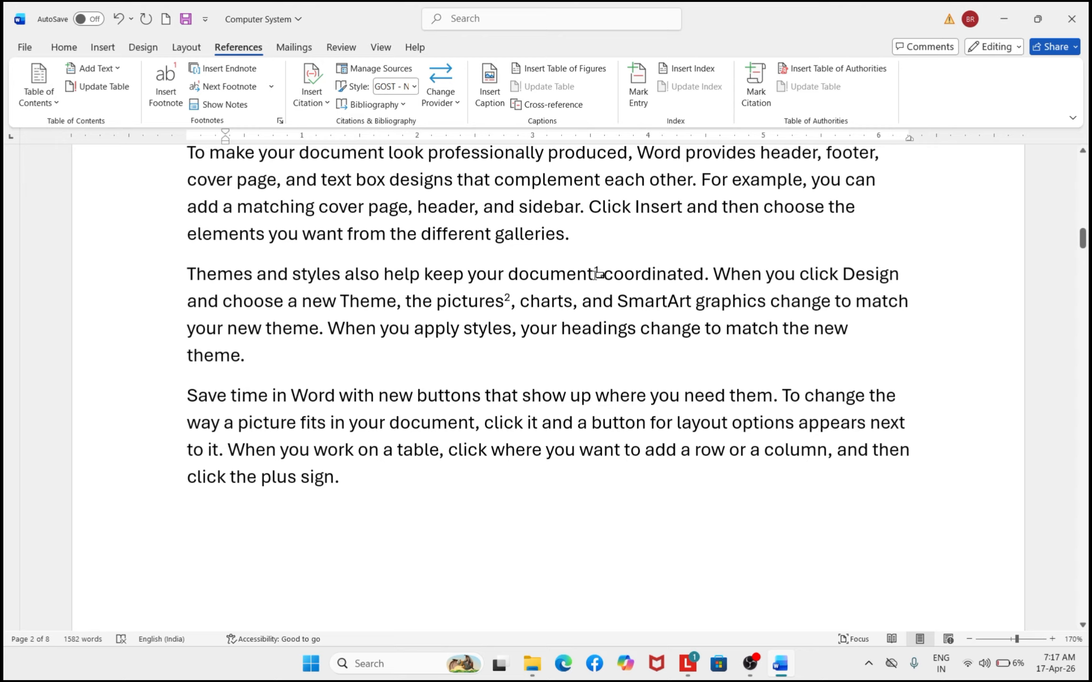
pyautogui.moveTo(597, 270)
pyautogui.moveTo(508, 298)
pyautogui.scroll(3, 474, 282)
pyautogui.scroll(-9, 473, 283)
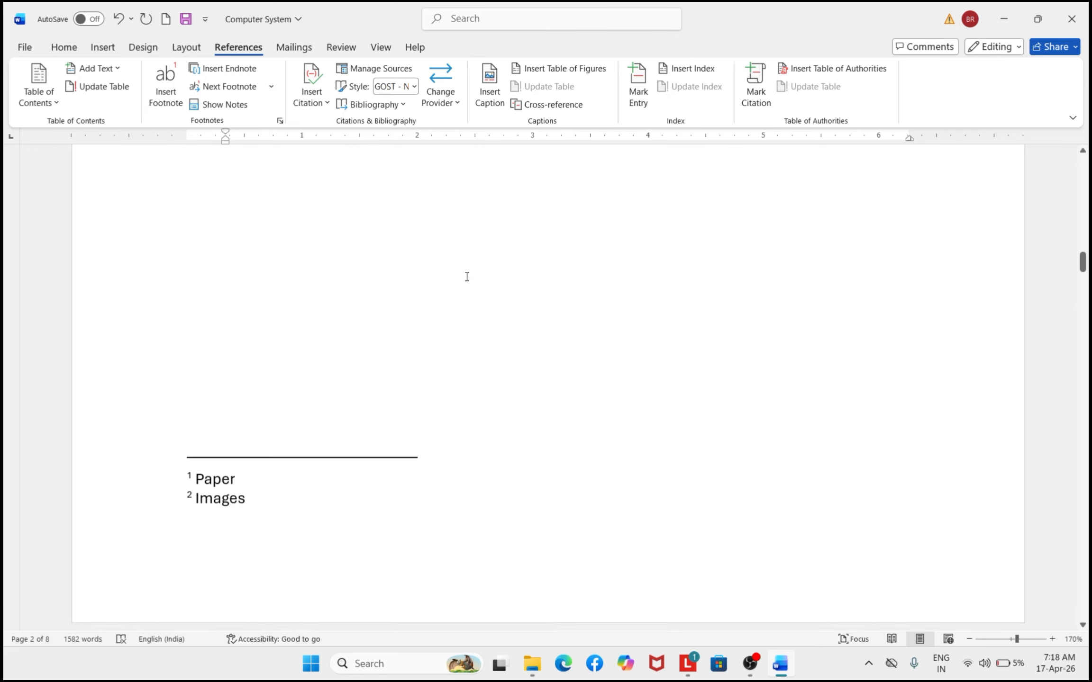
# Insert an endnote after "point" in the first paragraph under the Computer Hardware heading on page 2
pyautogui.keyDown('ctrl'); pyautogui.scroll(-10, 466, 277); pyautogui.keyUp('ctrl')
pyautogui.scroll(6, 470, 313)
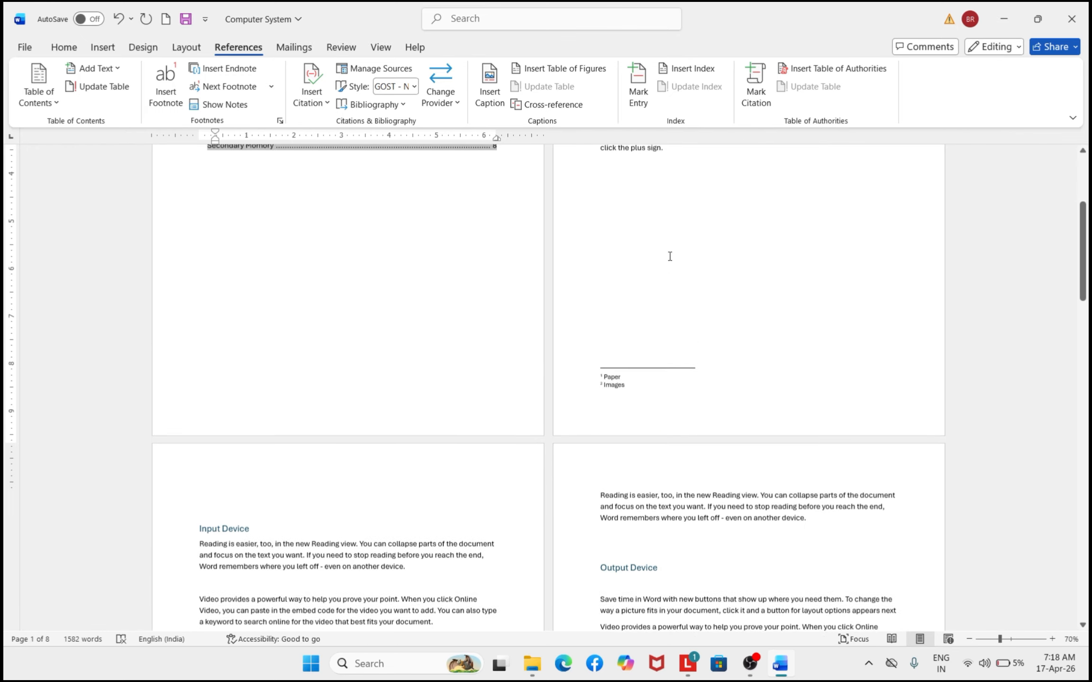
pyautogui.scroll(-3, 645, 362)
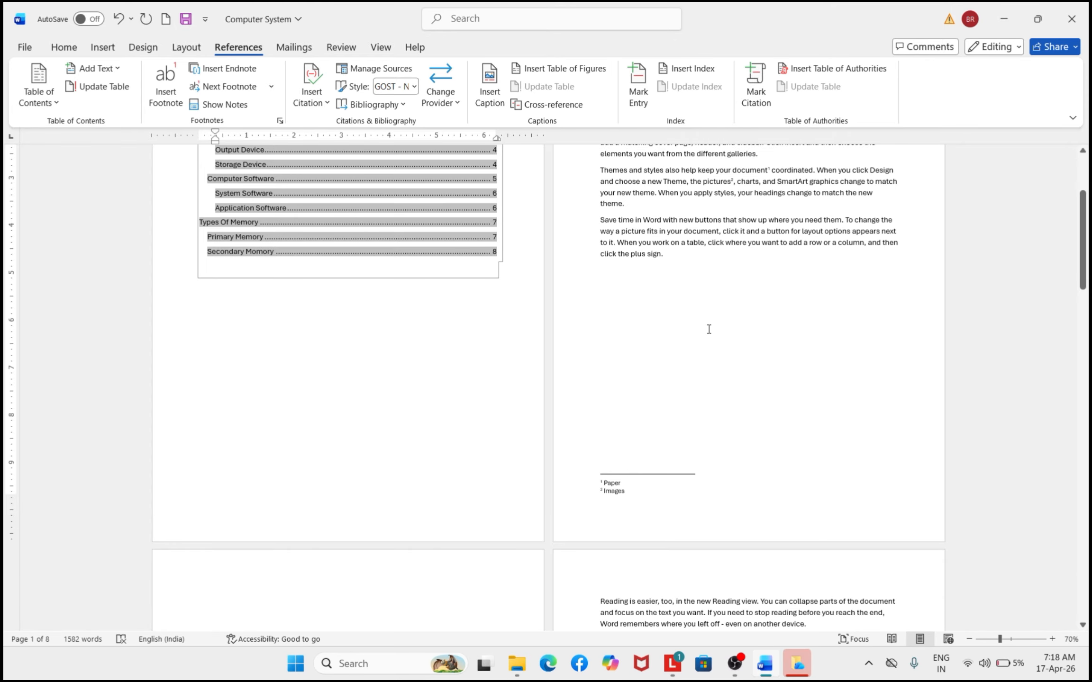
pyautogui.scroll(-5, 708, 329)
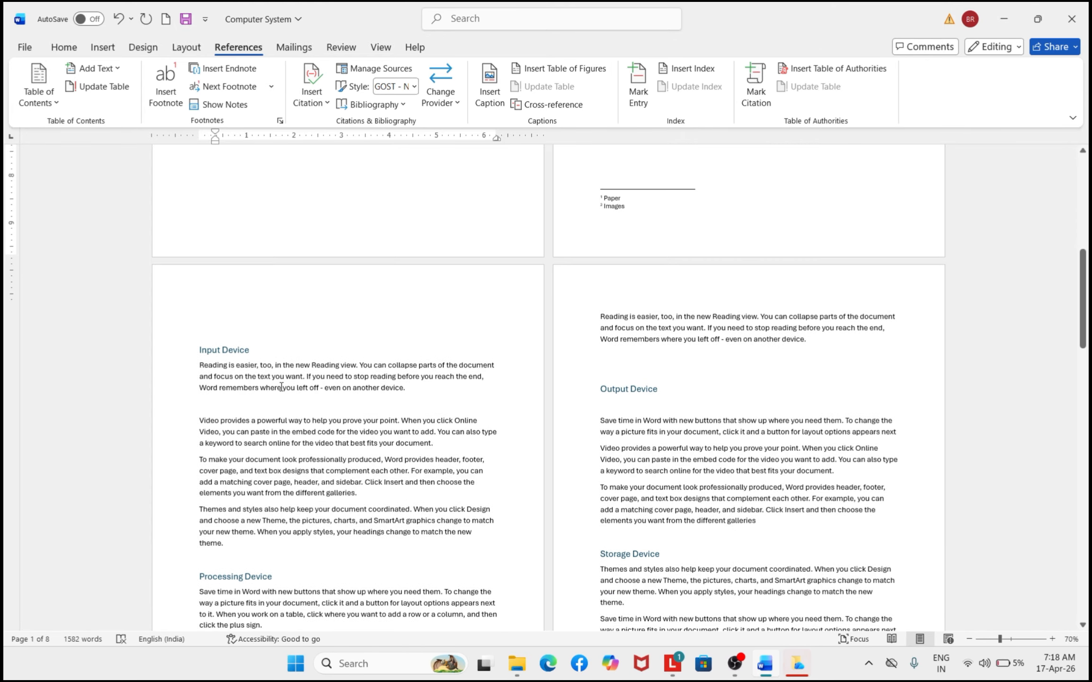
pyautogui.scroll(8, 280, 387)
pyautogui.scroll(4, 698, 291)
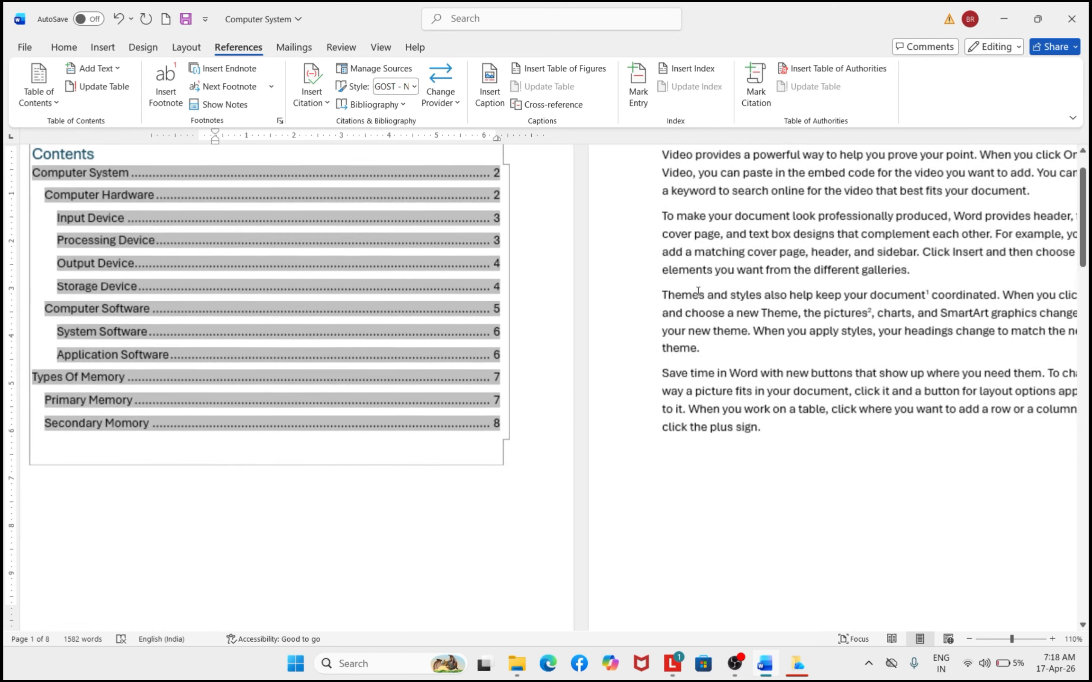
pyautogui.scroll(-10, 781, 404)
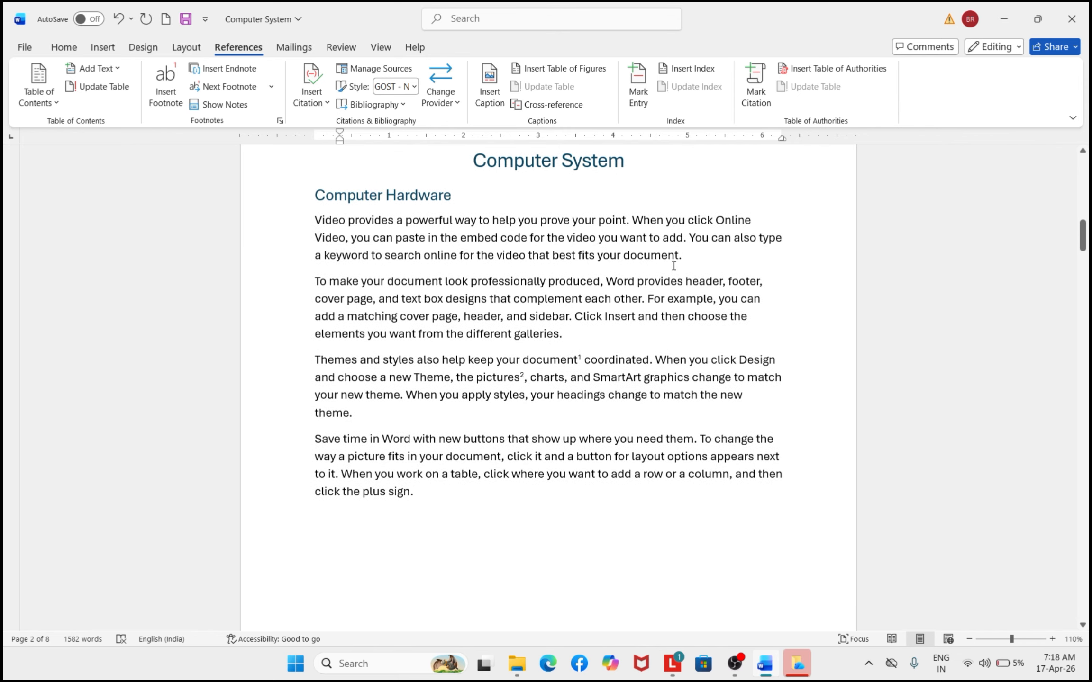
pyautogui.click(367, 257)
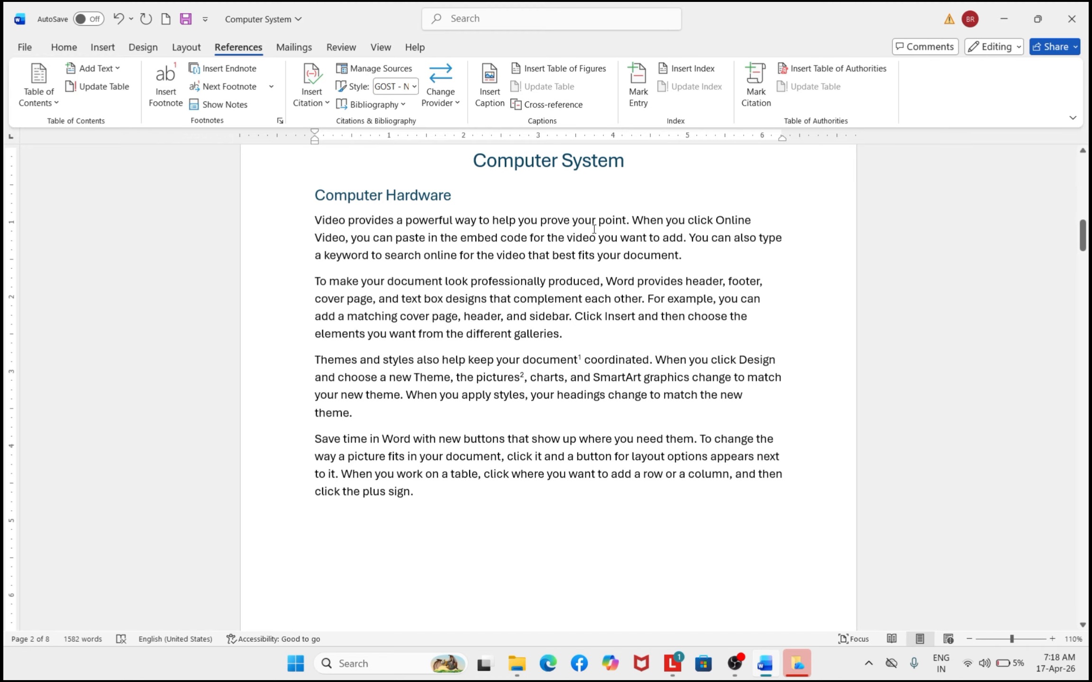
pyautogui.click(627, 220)
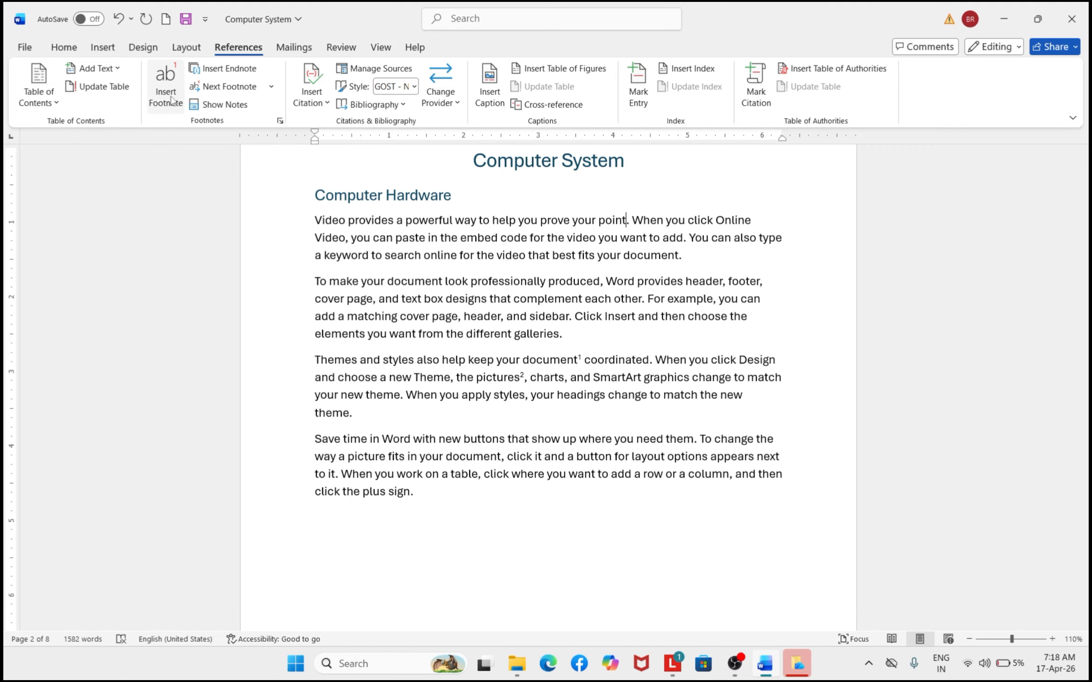
pyautogui.click(242, 68)
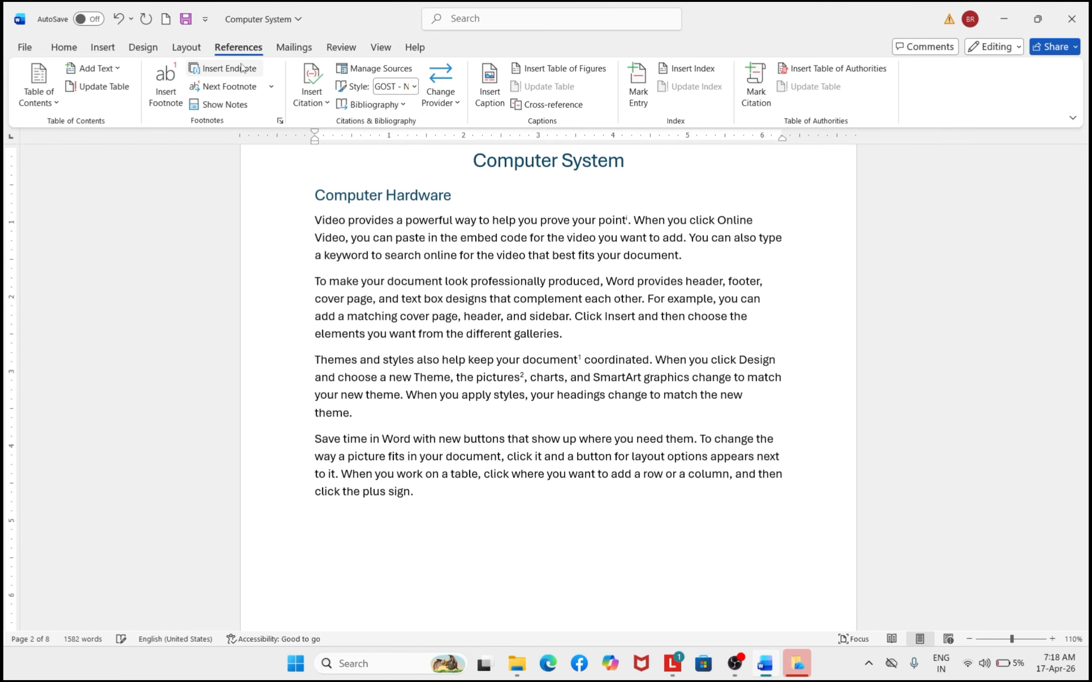
# Enter "Topic" as the text of the new endnote at the end of the document
pyautogui.scroll(4, 344, 190)
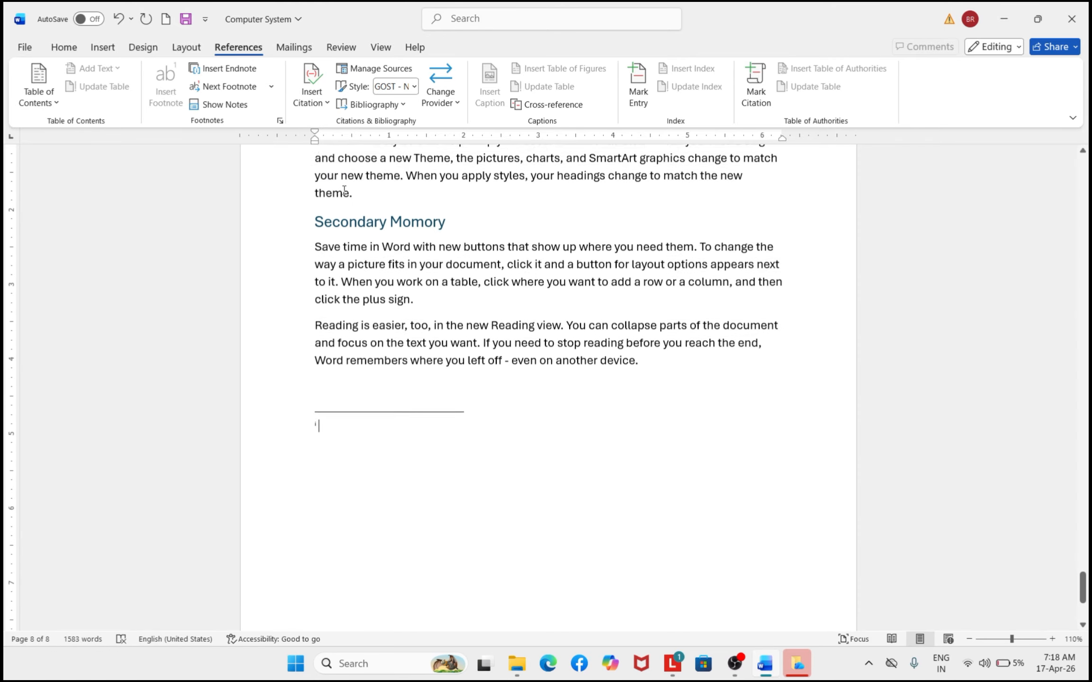
pyautogui.scroll(-4, 344, 190)
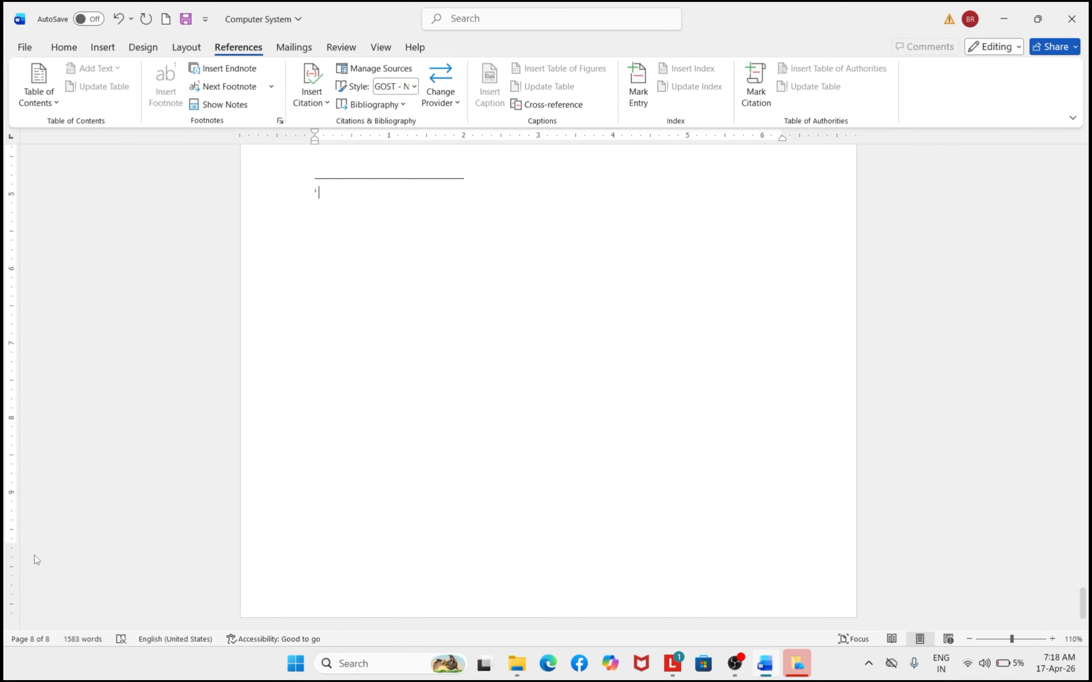
pyautogui.scroll(15, 368, 358)
pyautogui.scroll(20, 368, 358)
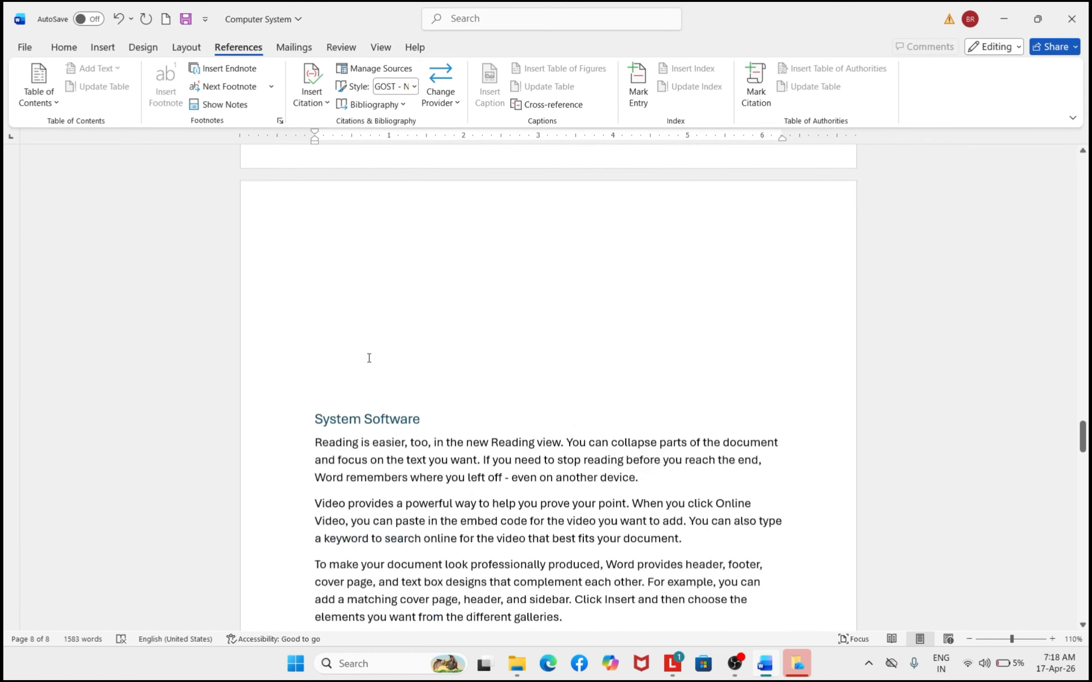
pyautogui.scroll(-20, 369, 358)
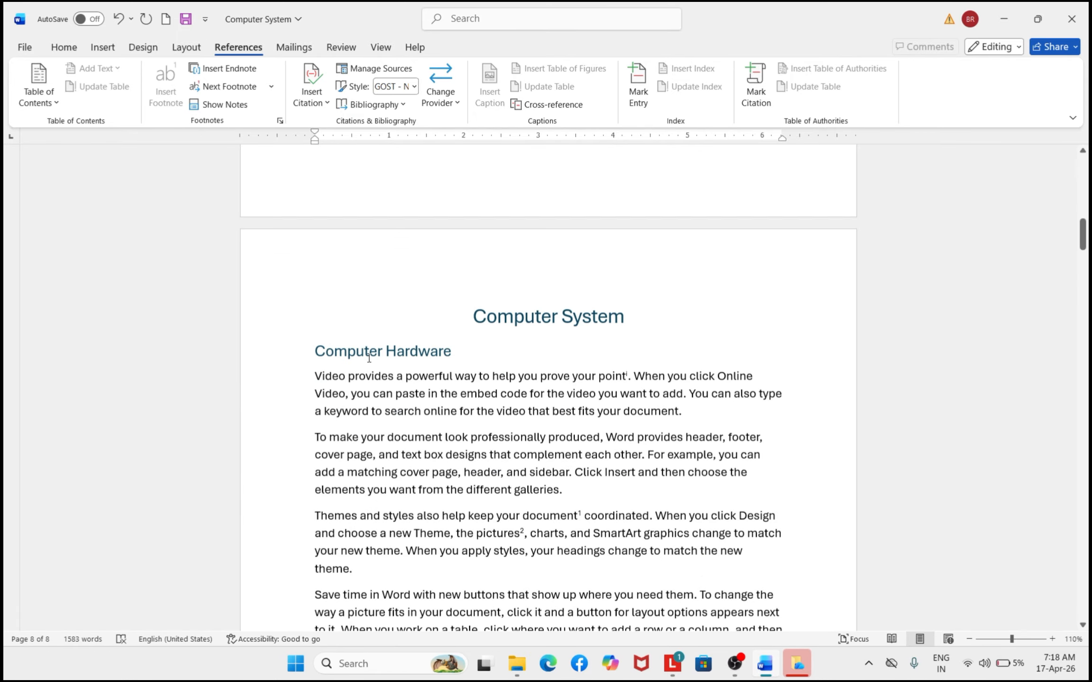
pyautogui.scroll(-5, 369, 358)
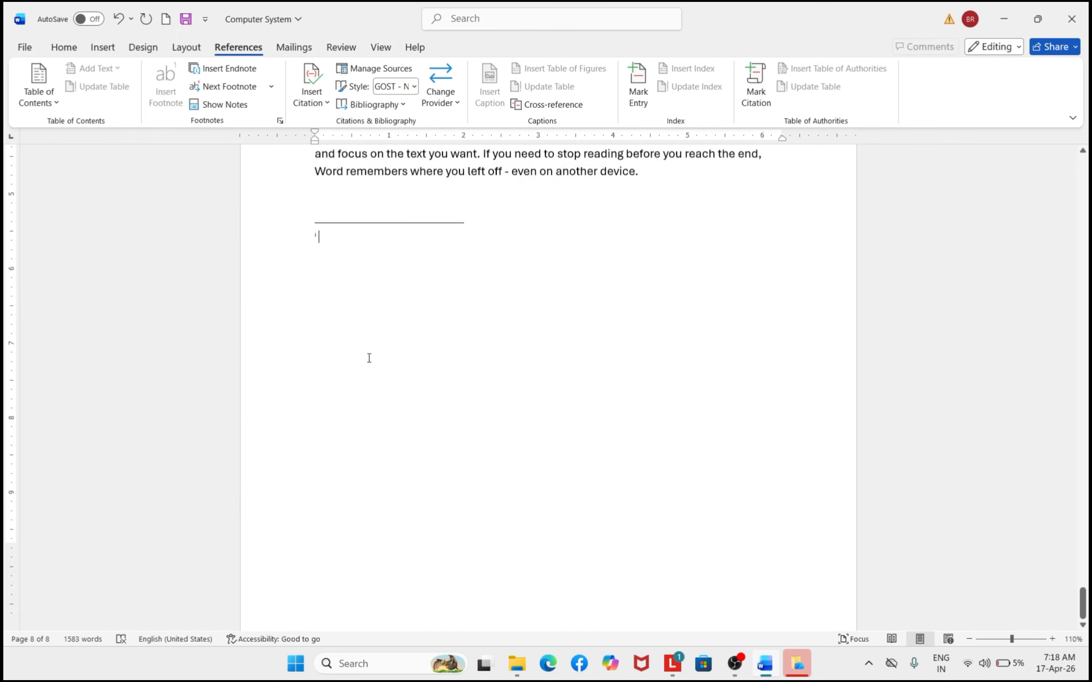
pyautogui.scroll(10, 344, 222)
pyautogui.scroll(-10, 345, 222)
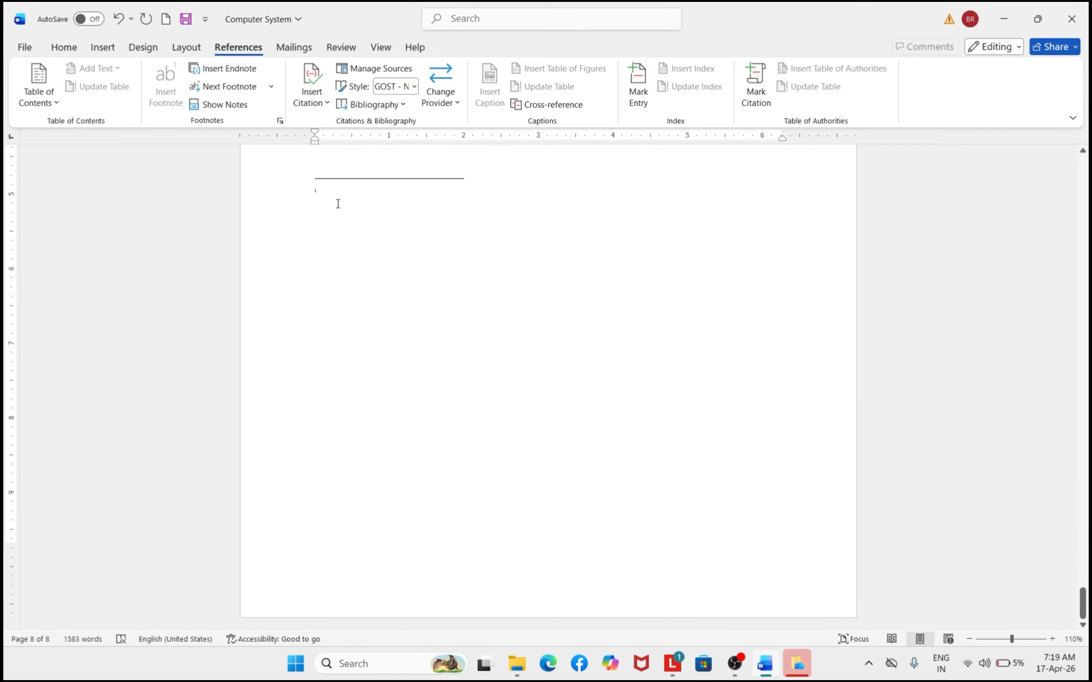
pyautogui.write('Topic')
# Examine the endnote mark after "point" on page 2, the footnotes at that page's foot, and the endnote text on the last page
pyautogui.scroll(10, 424, 285)
pyautogui.scroll(15, 425, 285)
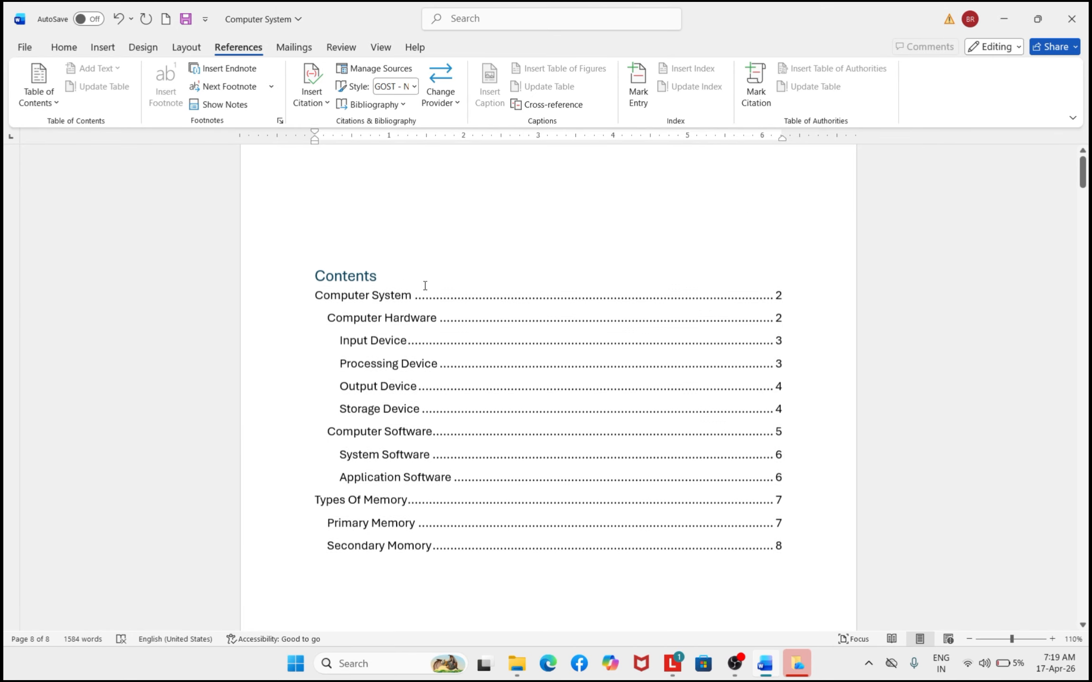
pyautogui.scroll(-8, 505, 484)
pyautogui.scroll(-5, 504, 483)
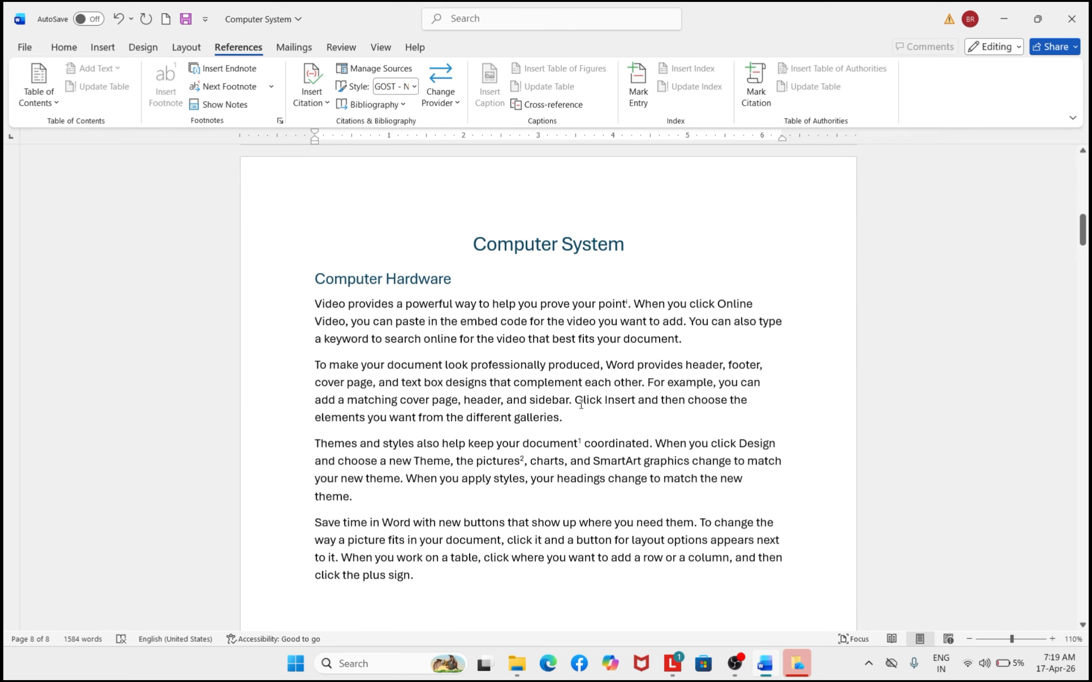
pyautogui.scroll(2, 643, 327)
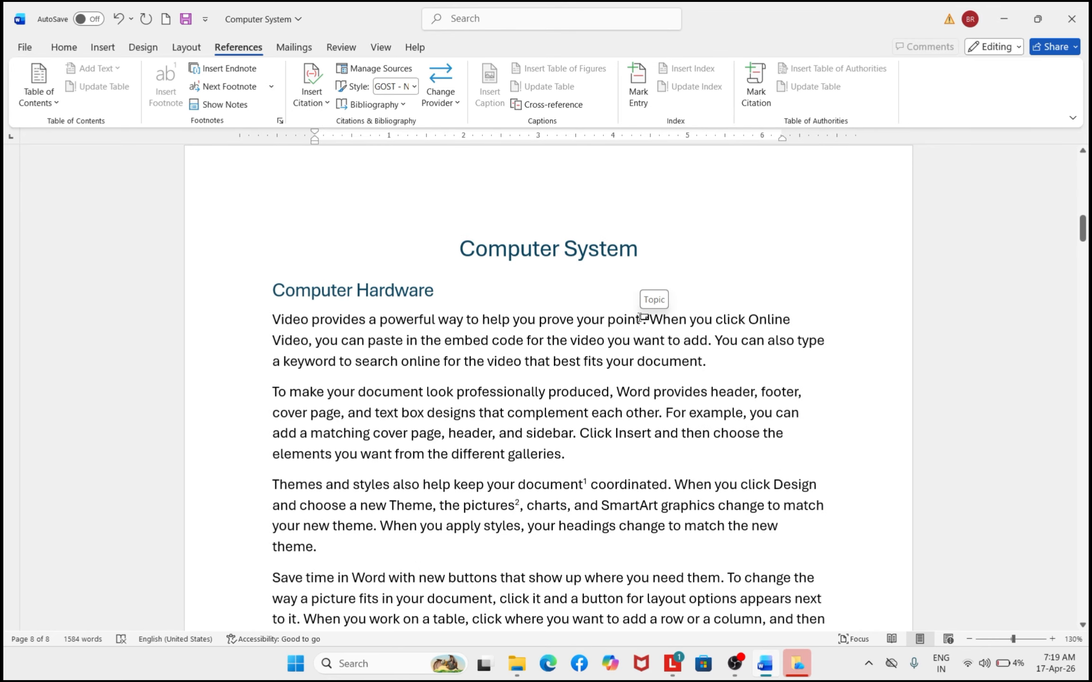
pyautogui.scroll(-2, 635, 332)
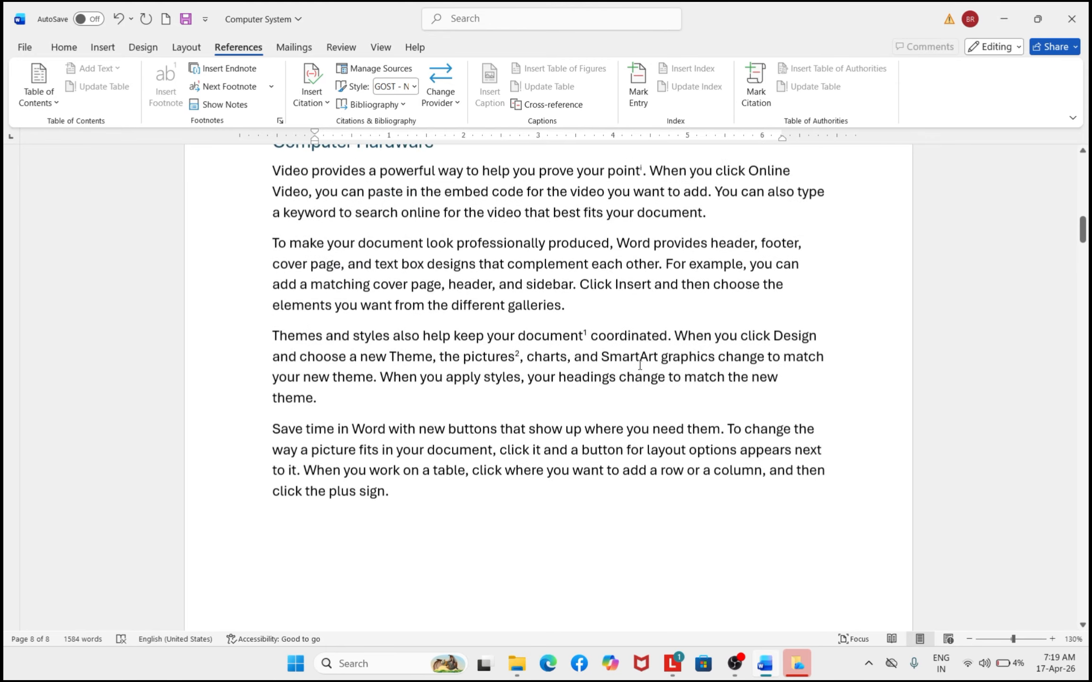
pyautogui.scroll(4, 638, 363)
pyautogui.scroll(-1, 640, 365)
pyautogui.scroll(-12, 640, 365)
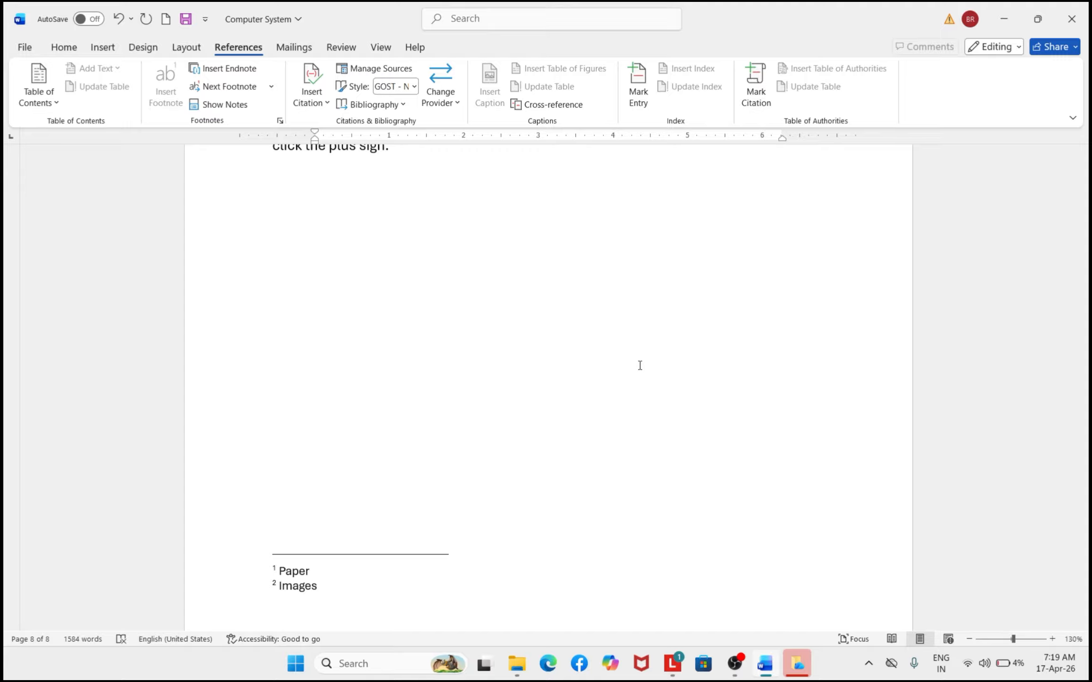
pyautogui.scroll(-20, 639, 366)
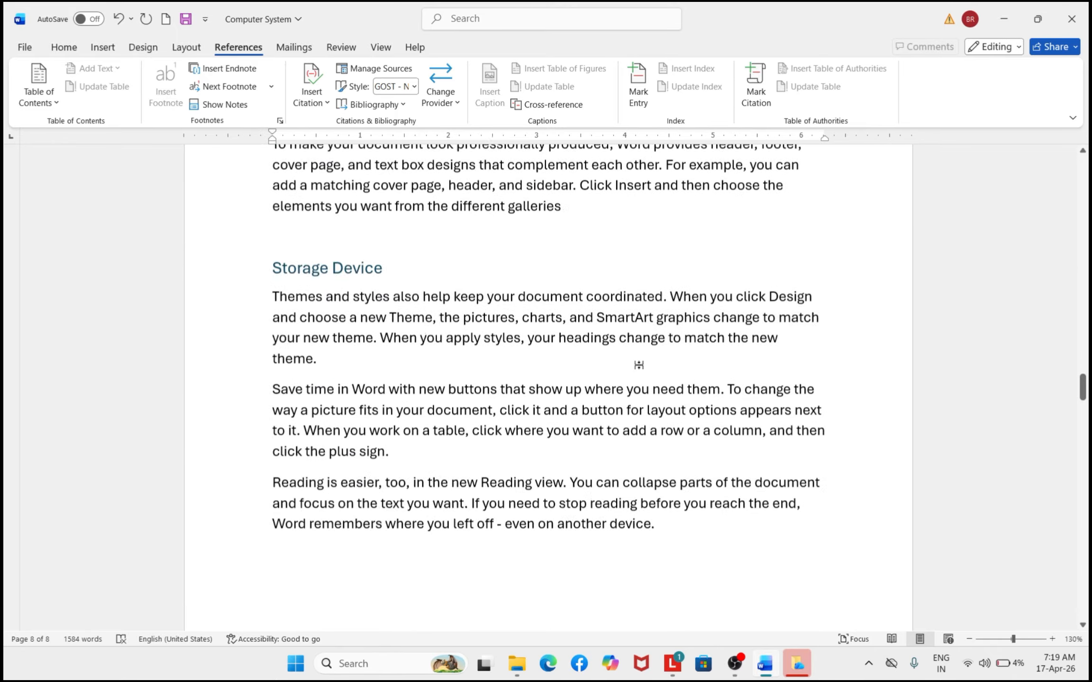
pyautogui.scroll(-20, 639, 365)
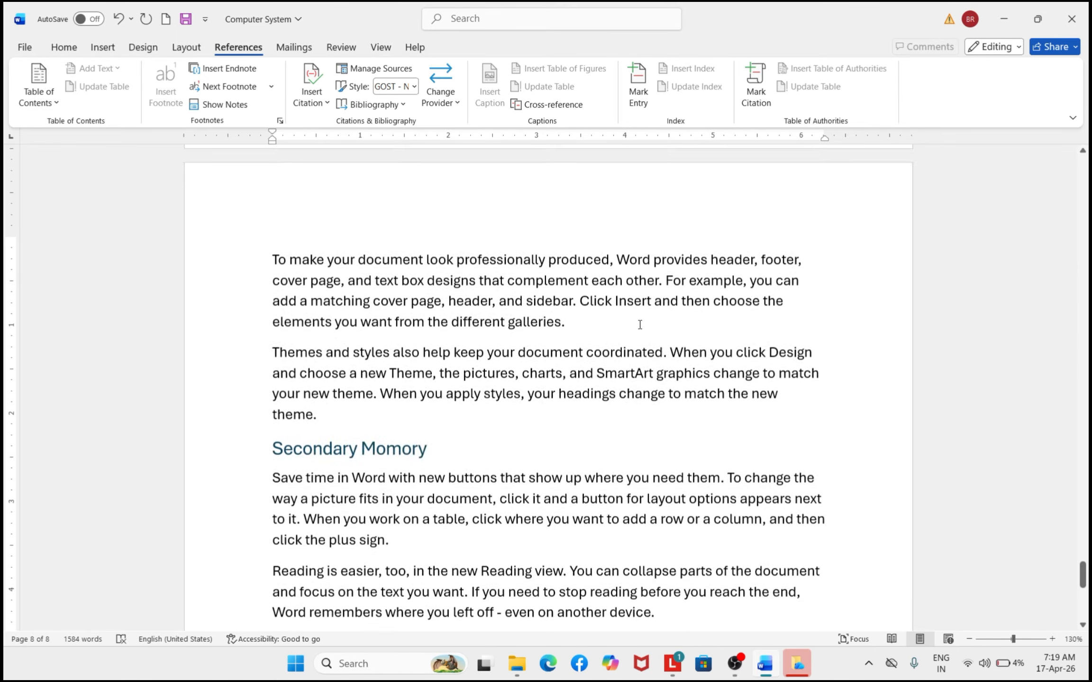
pyautogui.scroll(6, 639, 325)
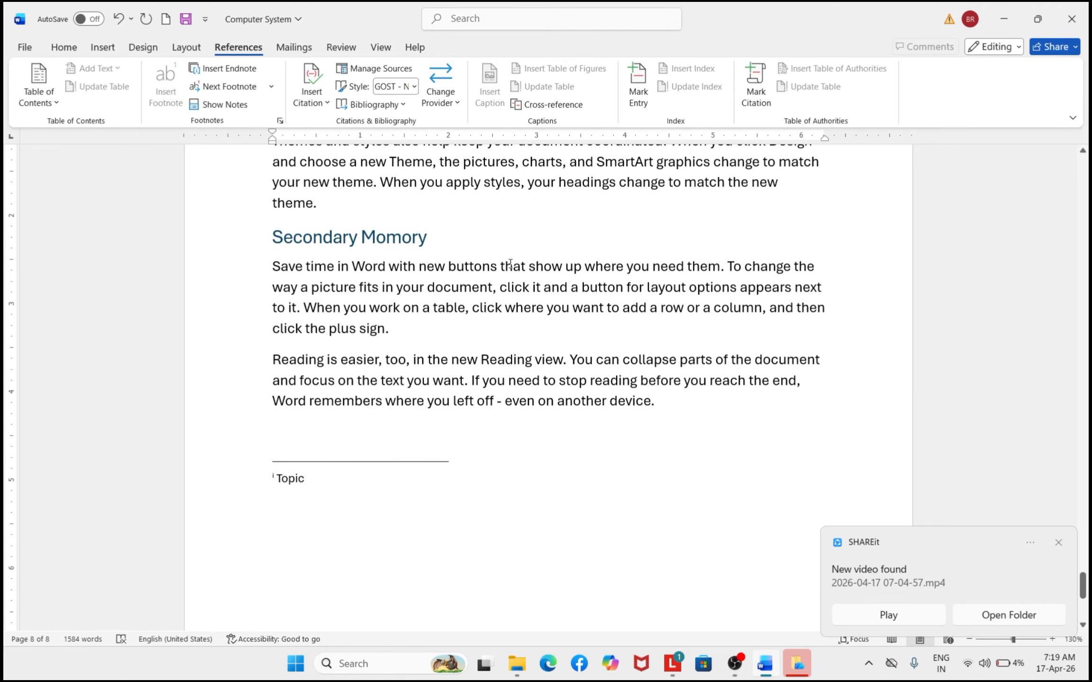
# Dismiss the SHAREit video notification and return to the contents page
pyautogui.click(1058, 542)
pyautogui.click(702, 389)
pyautogui.scroll(20, 702, 386)
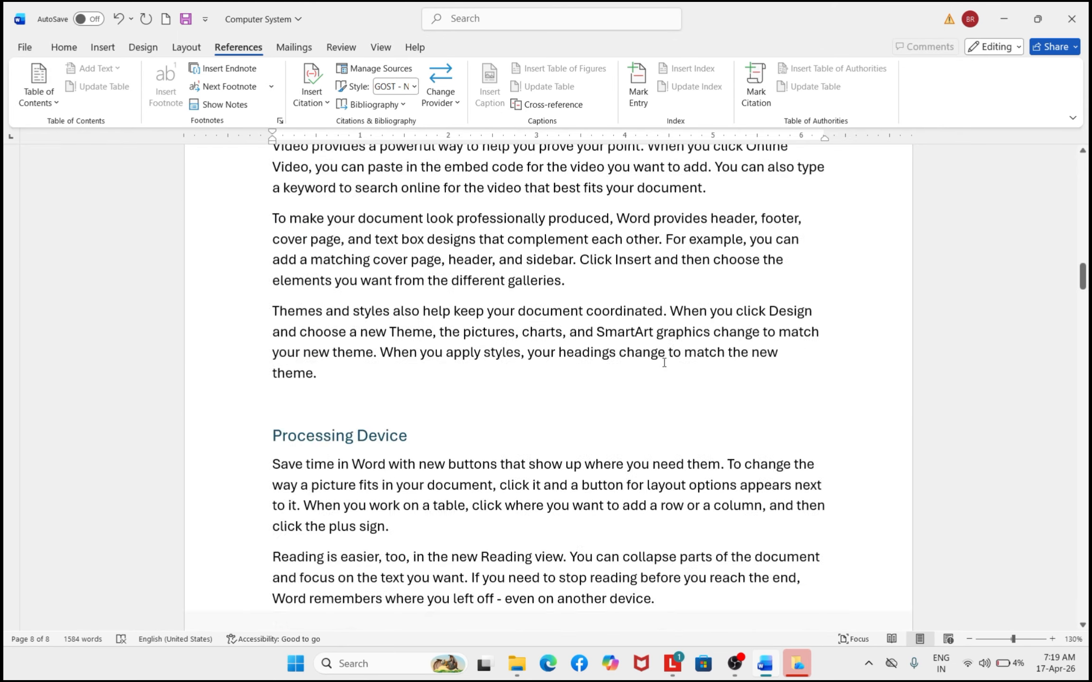
pyautogui.scroll(10, 276, 148)
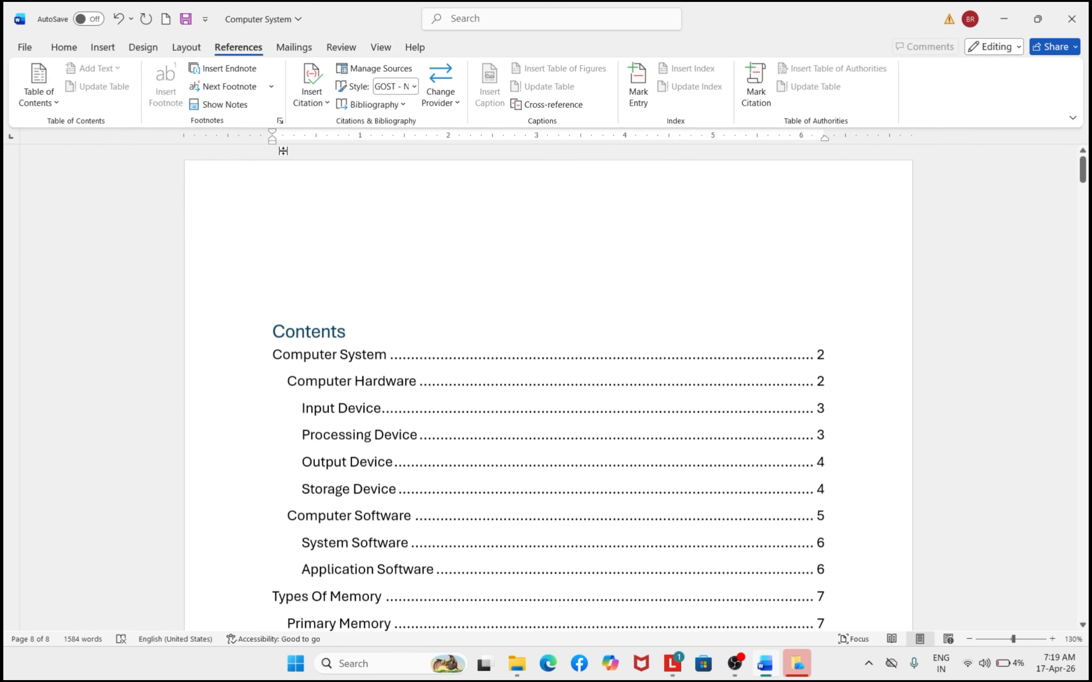
pyautogui.scroll(4, 223, 95)
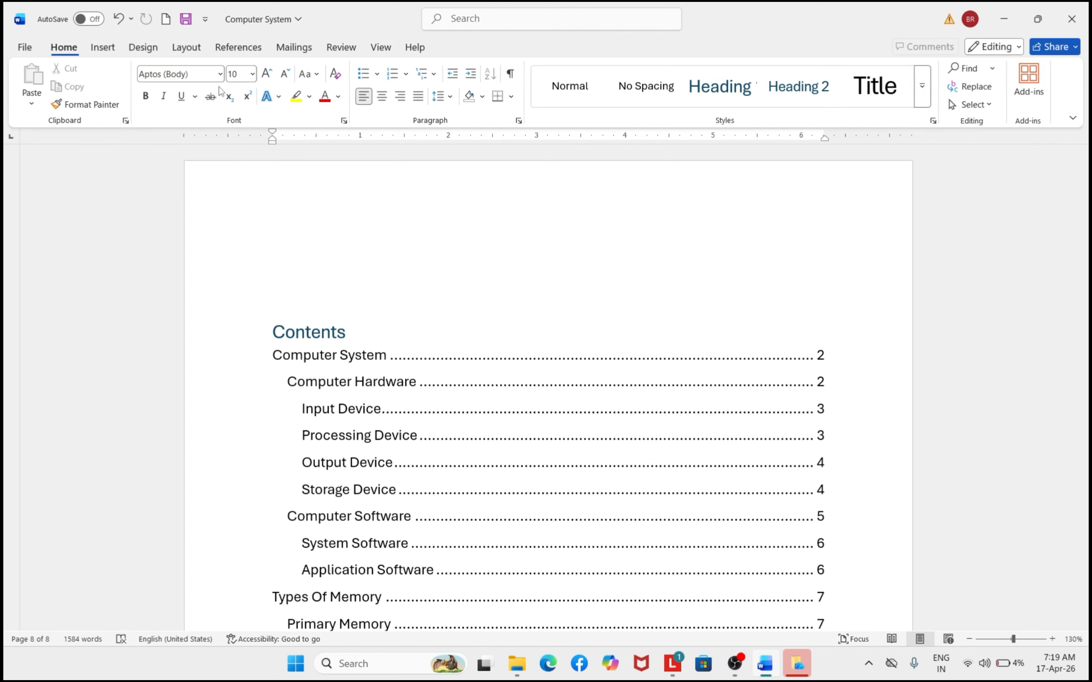
# Go from the endnote to its reference mark with Show Notes, and move through the two page 2 footnotes with Next Footnote
pyautogui.click(237, 50)
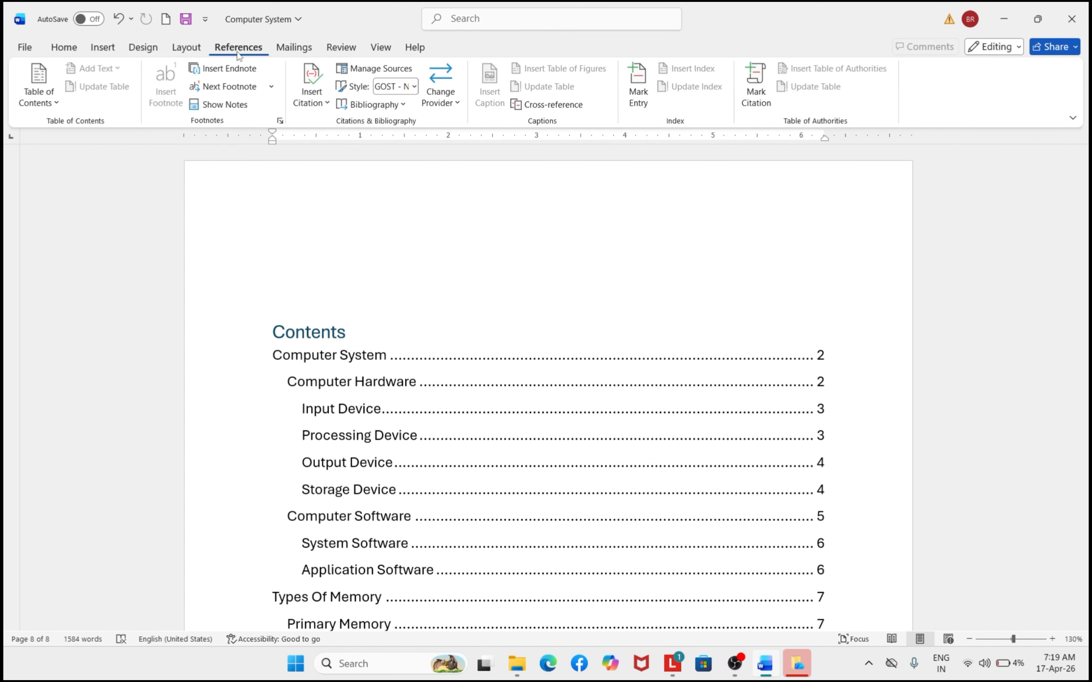
pyautogui.click(225, 105)
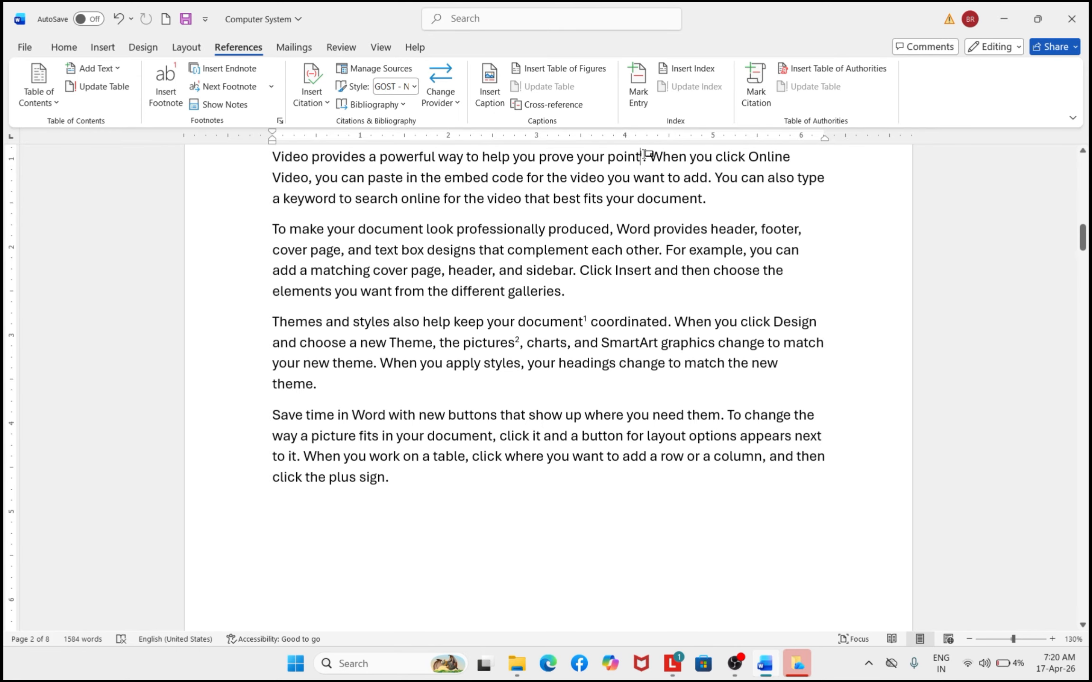
pyautogui.click(235, 87)
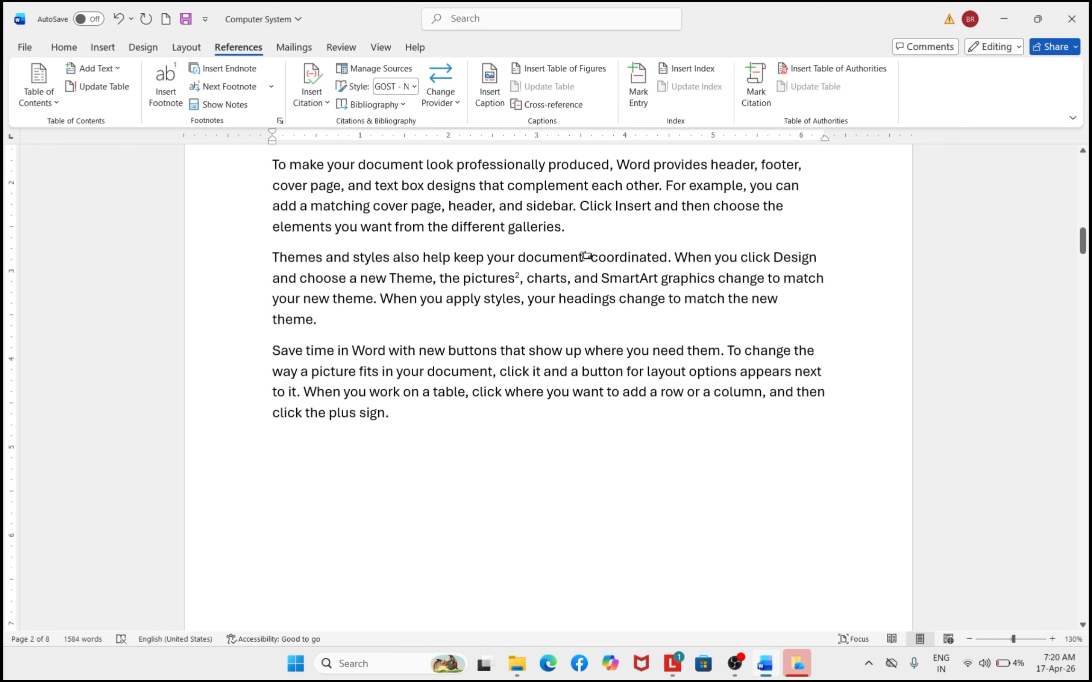
pyautogui.click(237, 87)
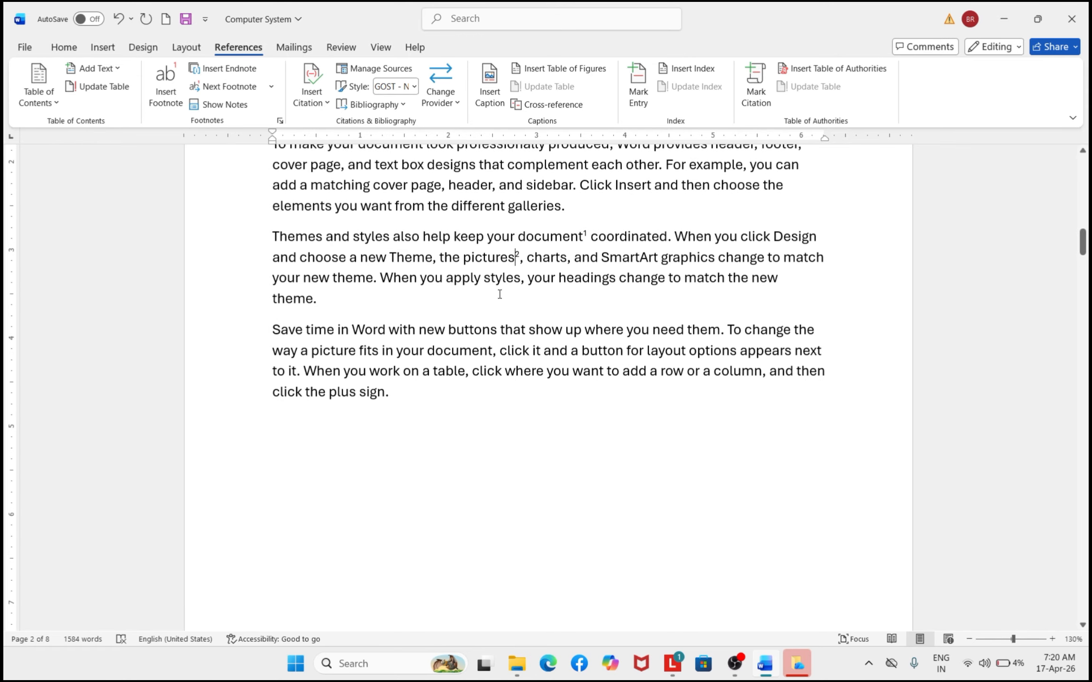
pyautogui.moveTo(517, 251)
pyautogui.scroll(12, 438, 267)
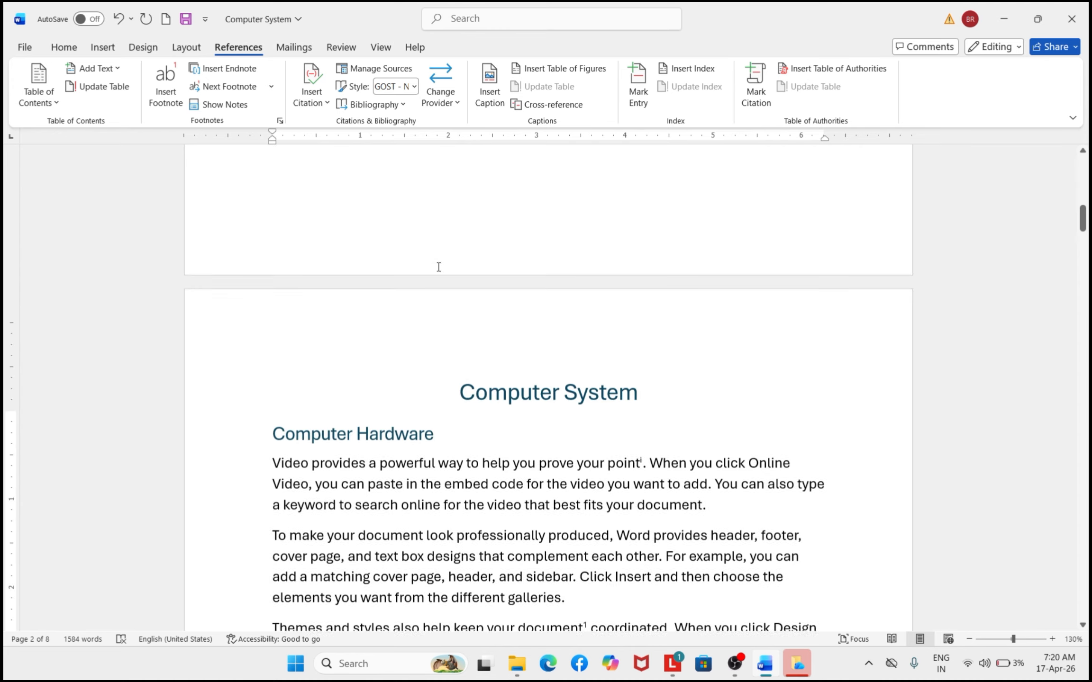
pyautogui.scroll(3, 439, 267)
pyautogui.scroll(-15, 438, 266)
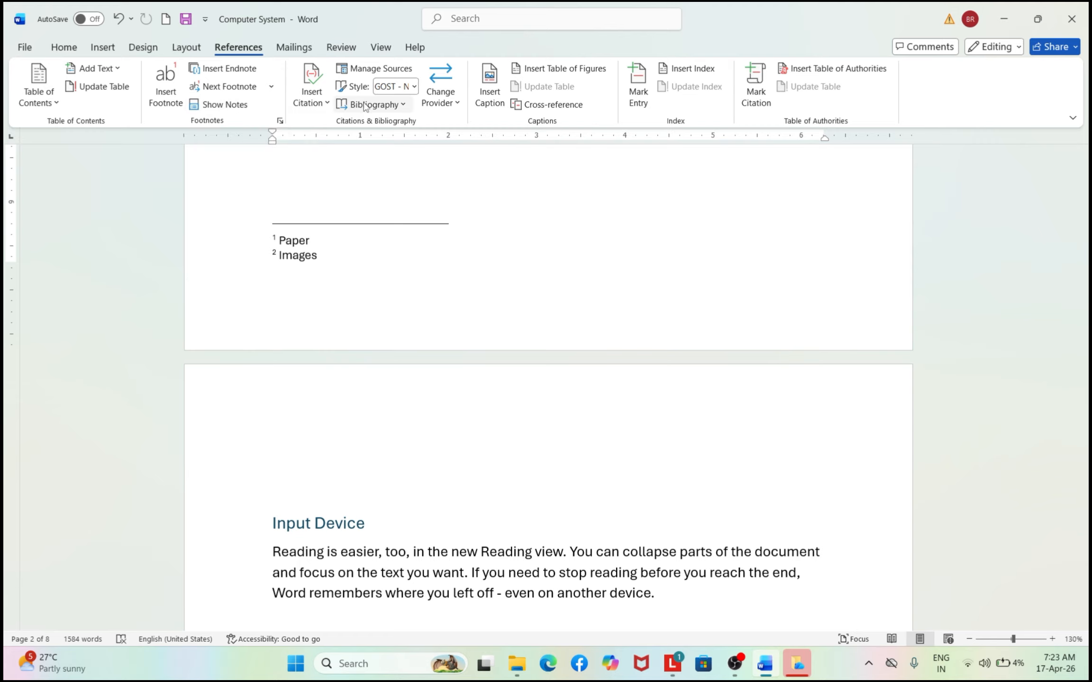
# Insert a blank page before the Contents heading at the start of the document
pyautogui.scroll(15, 310, 280)
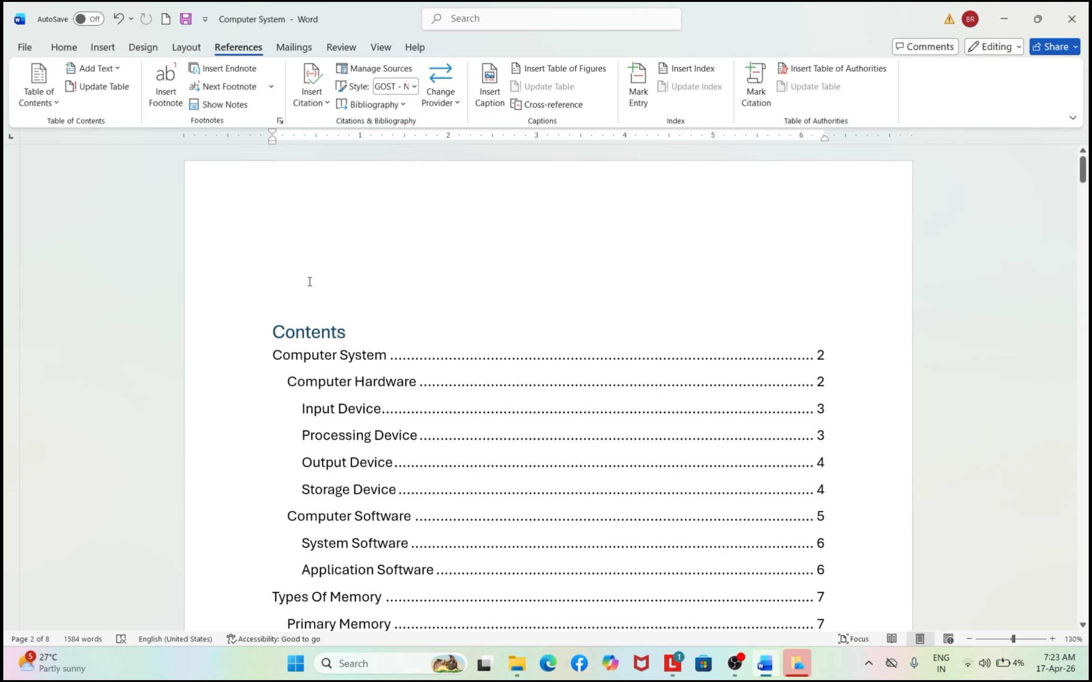
pyautogui.click(275, 312)
pyautogui.click(277, 276)
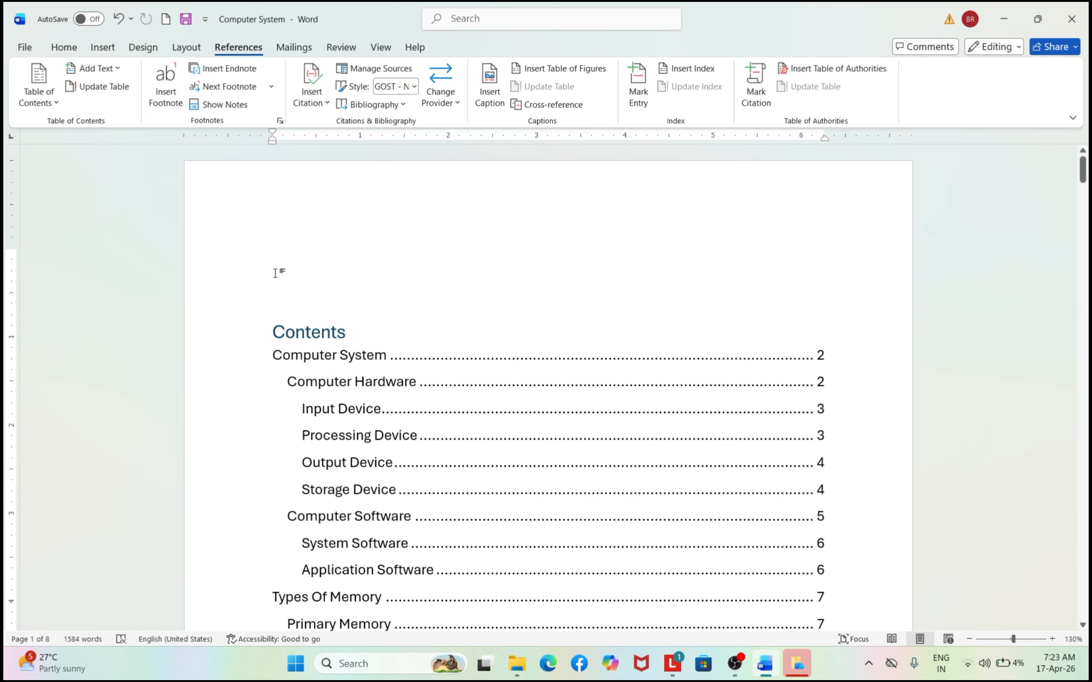
pyautogui.click(93, 49)
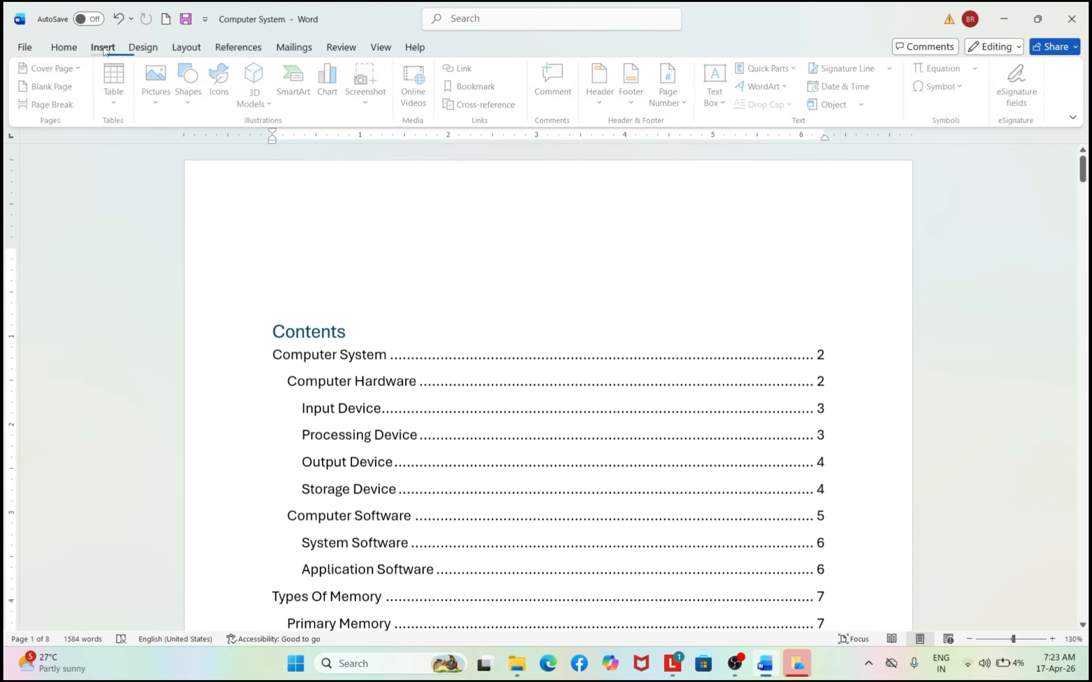
pyautogui.click(56, 90)
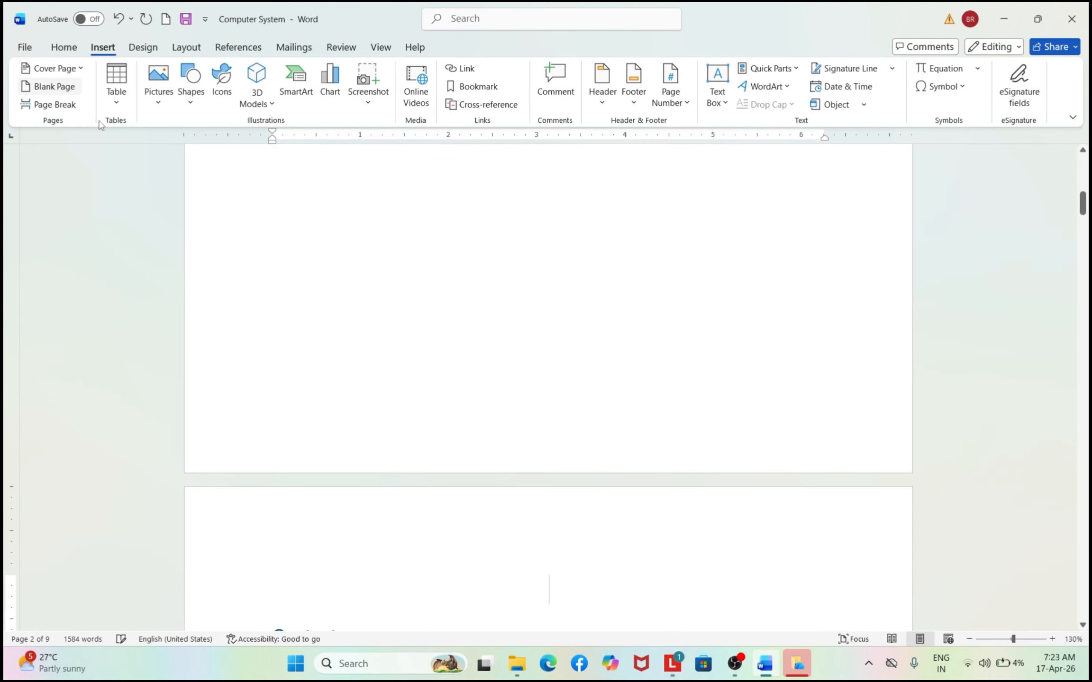
# Look over the blank first page, the contents list and the body text on the pages that follow
pyautogui.scroll(1, 251, 318)
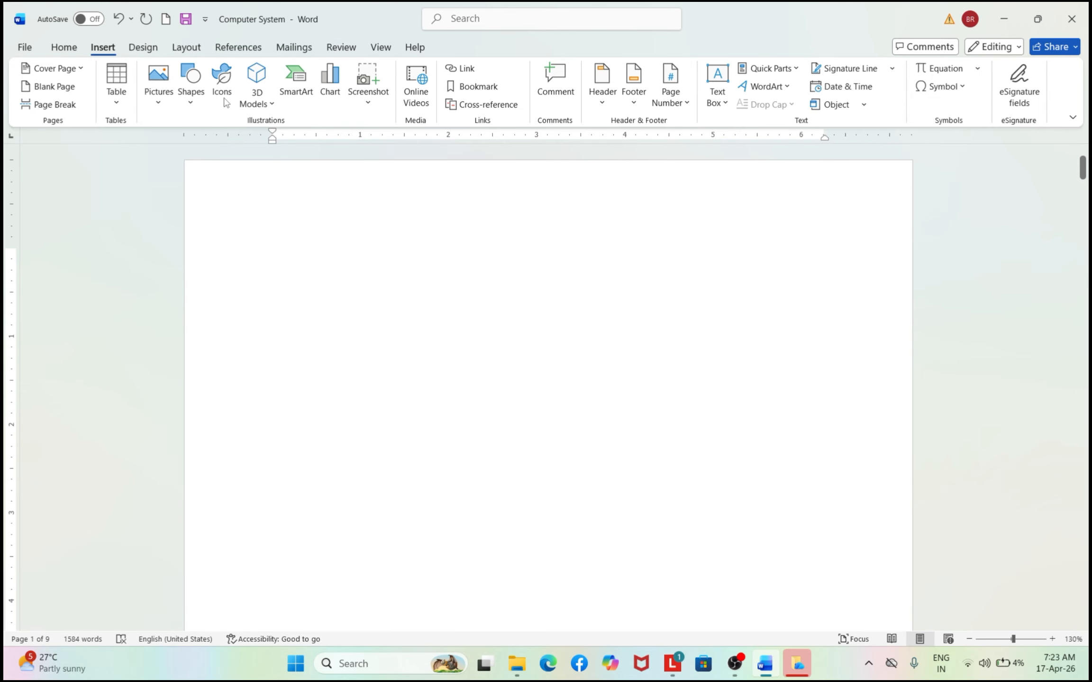
pyautogui.click(239, 49)
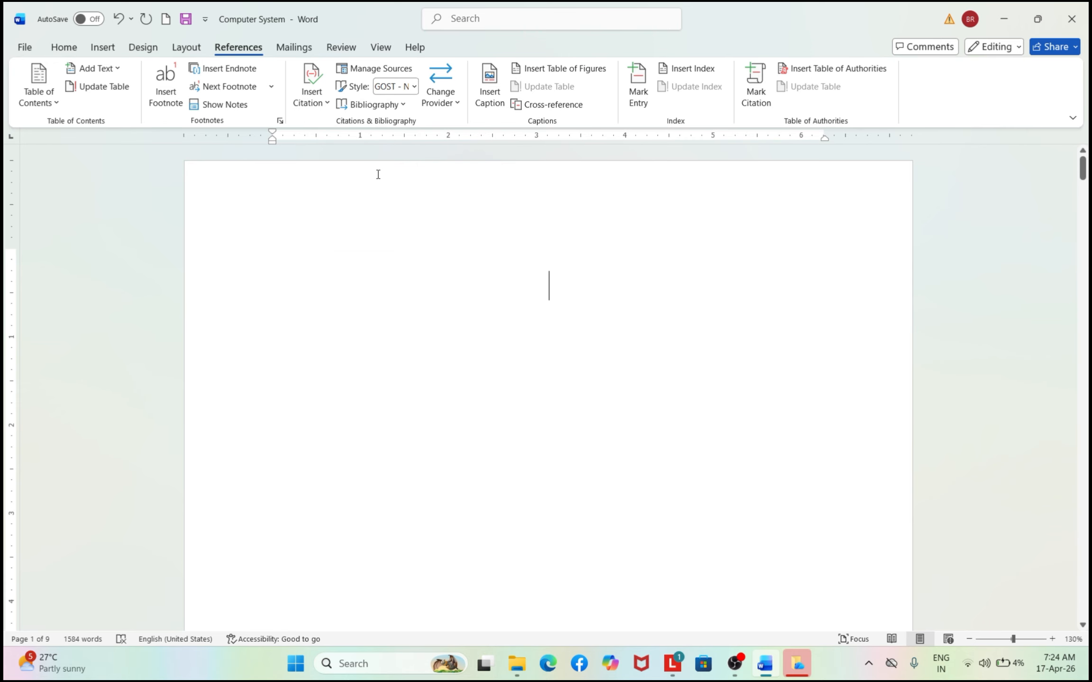
pyautogui.scroll(-10, 378, 173)
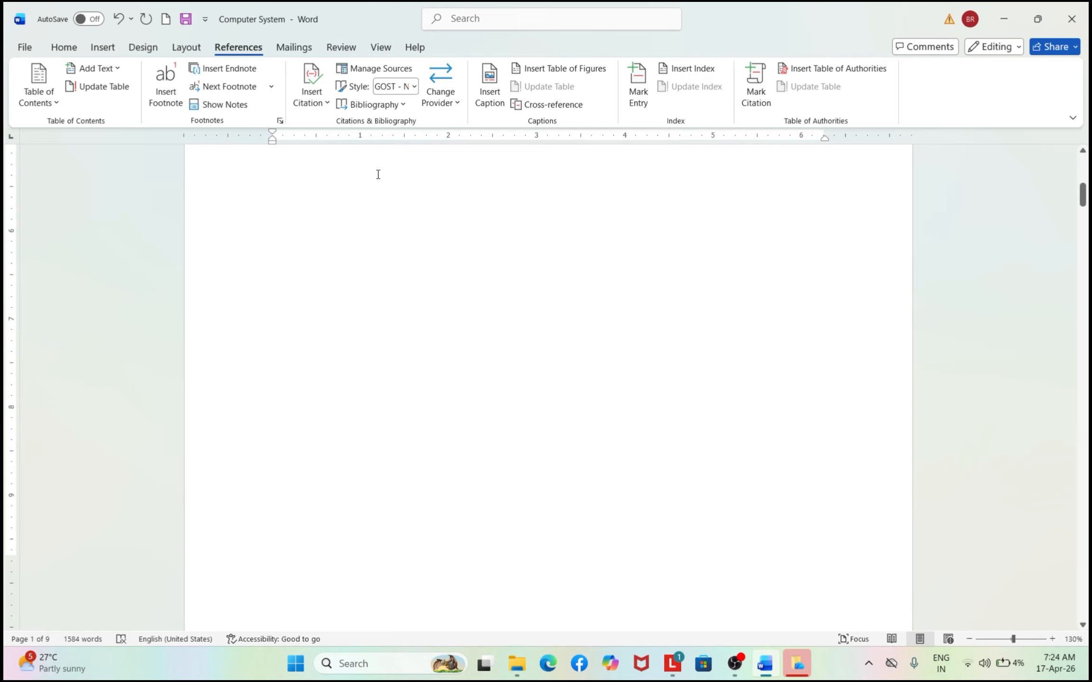
pyautogui.click(327, 103)
pyautogui.click(526, 303)
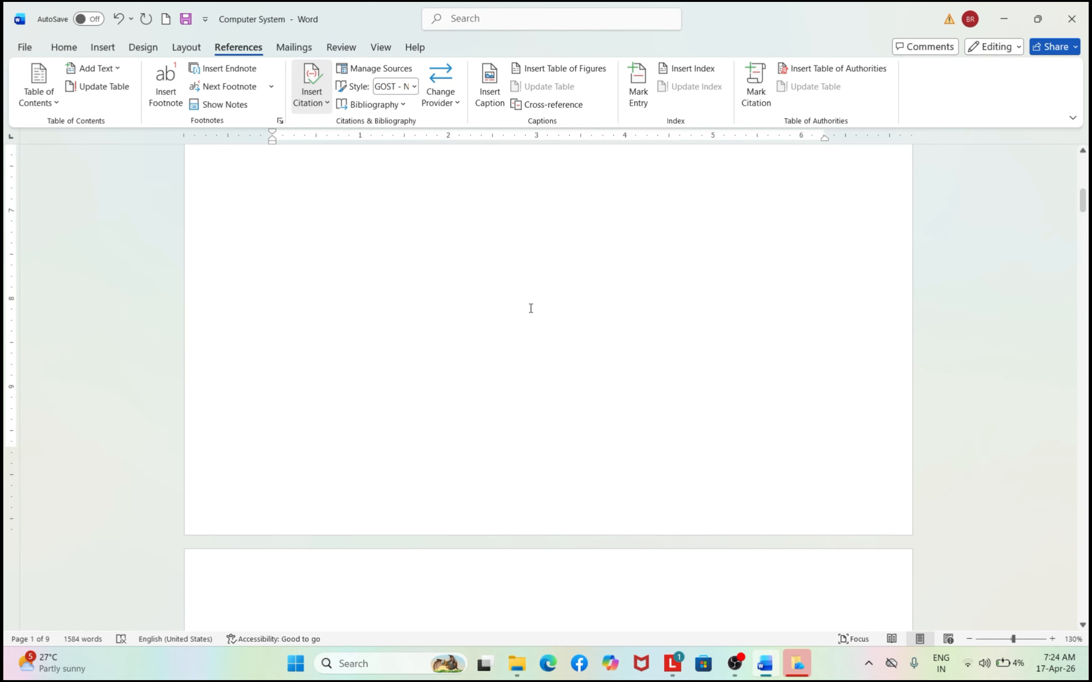
pyautogui.scroll(10, 374, 294)
pyautogui.scroll(-5, 388, 365)
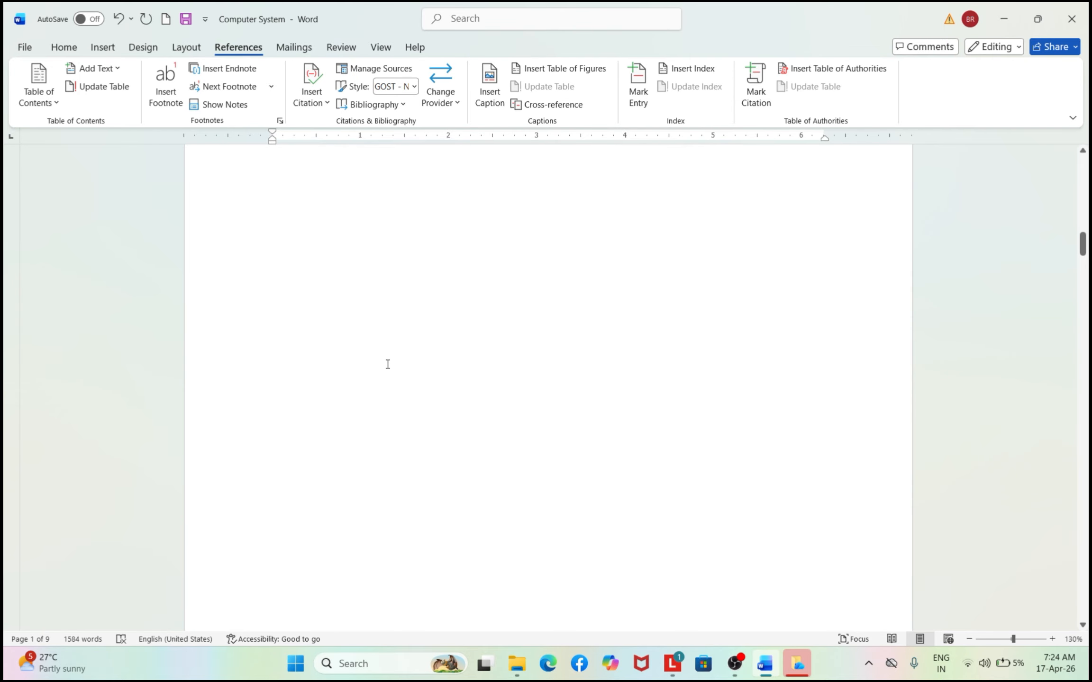
pyautogui.scroll(15, 388, 364)
pyautogui.scroll(-10, 388, 364)
pyautogui.scroll(-20, 388, 364)
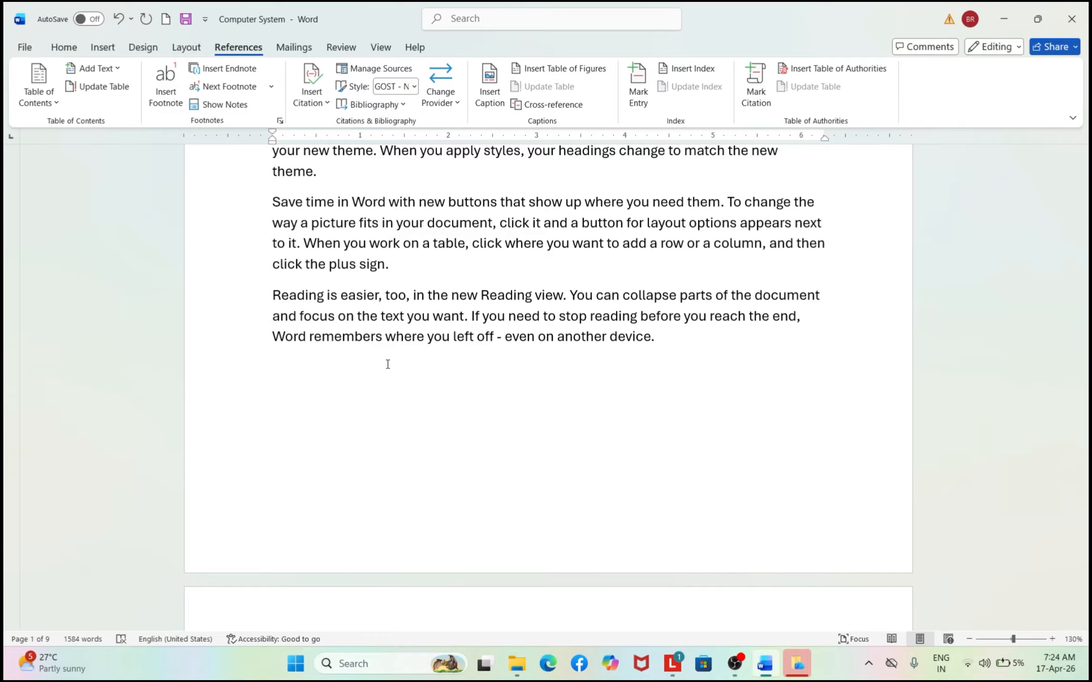
pyautogui.scroll(20, 388, 364)
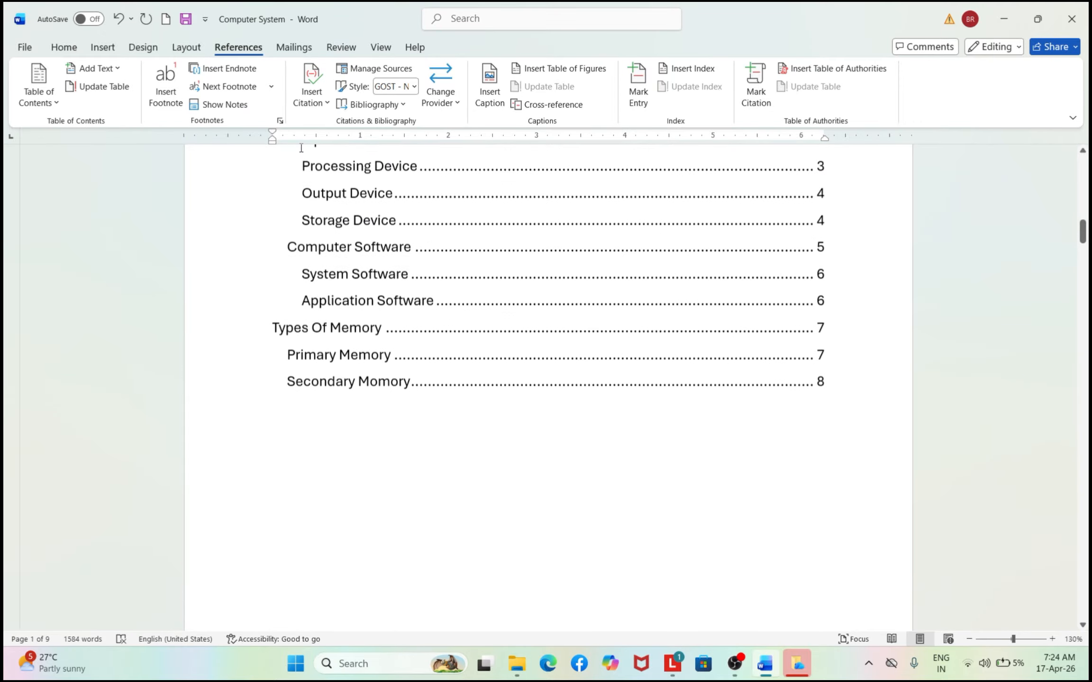
# Left-align the empty paragraph on the blank first page
pyautogui.click(346, 268)
pyautogui.scroll(15, 346, 268)
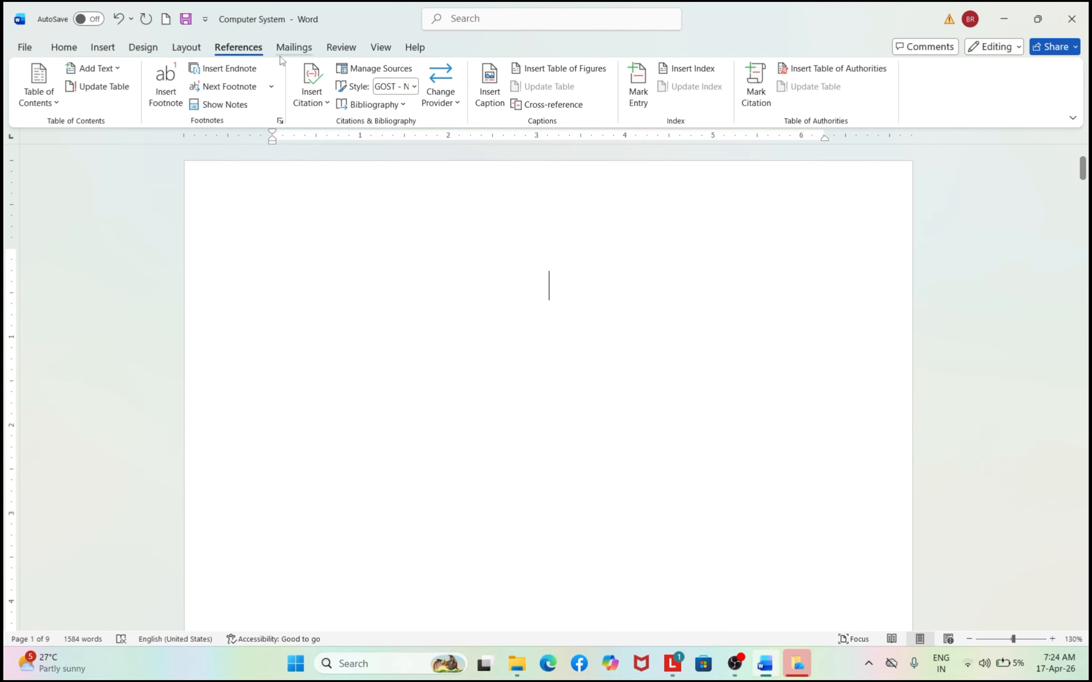
pyautogui.hotkey('ctrl', 'l')
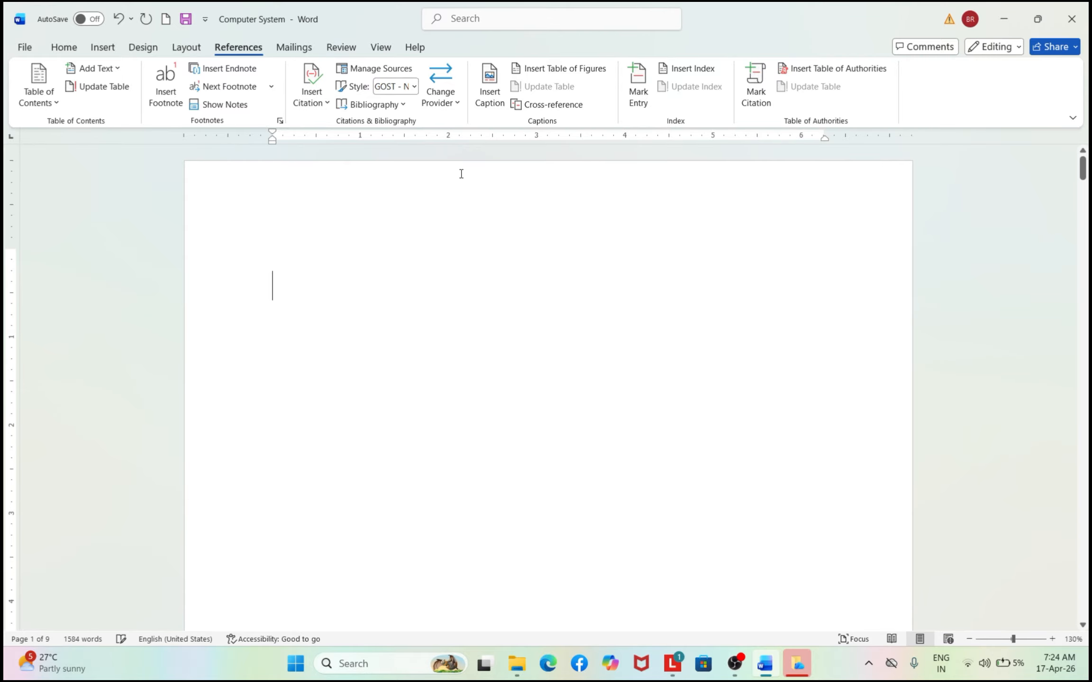
# Add a new citation source of type Book with the author B Study Point and the title Computer
pyautogui.click(326, 109)
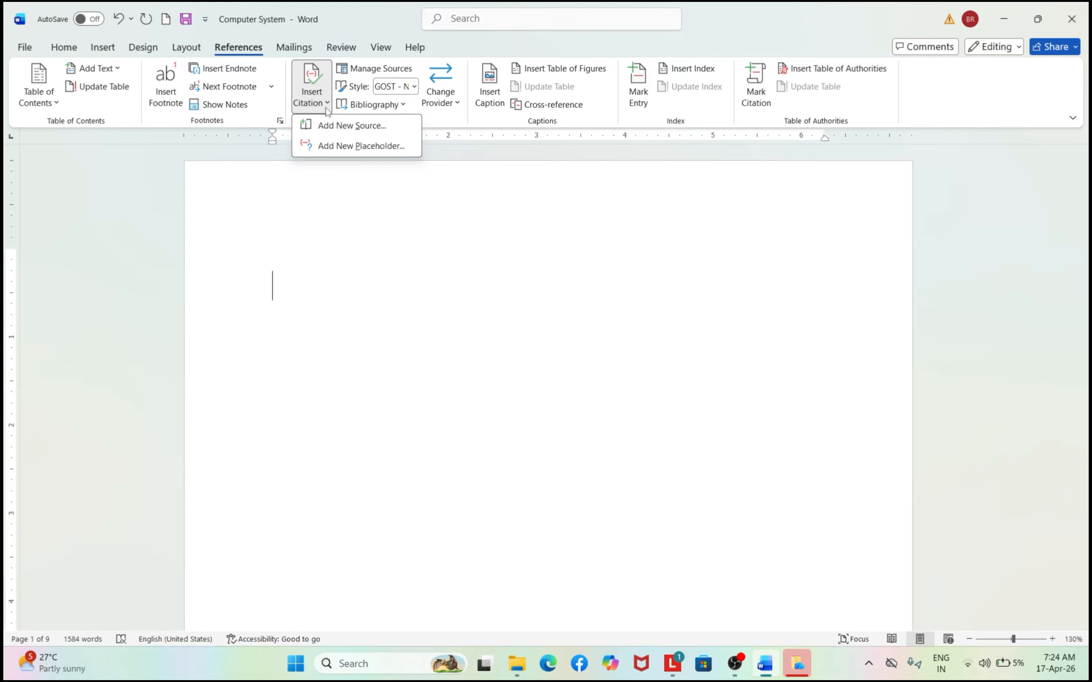
pyautogui.click(331, 125)
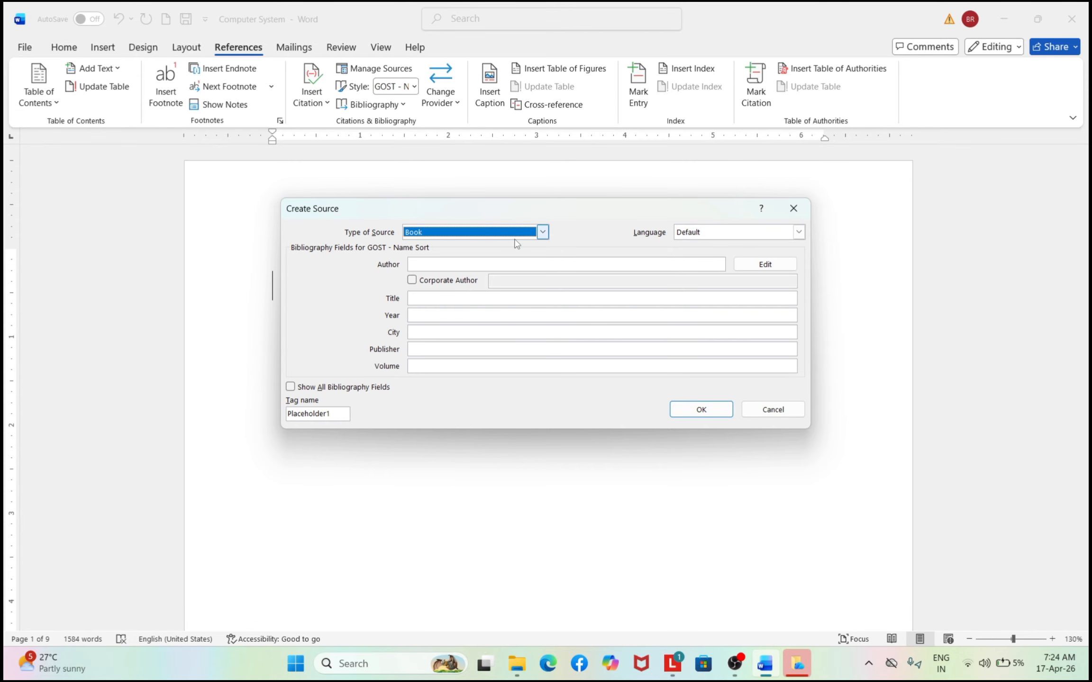
pyautogui.click(543, 235)
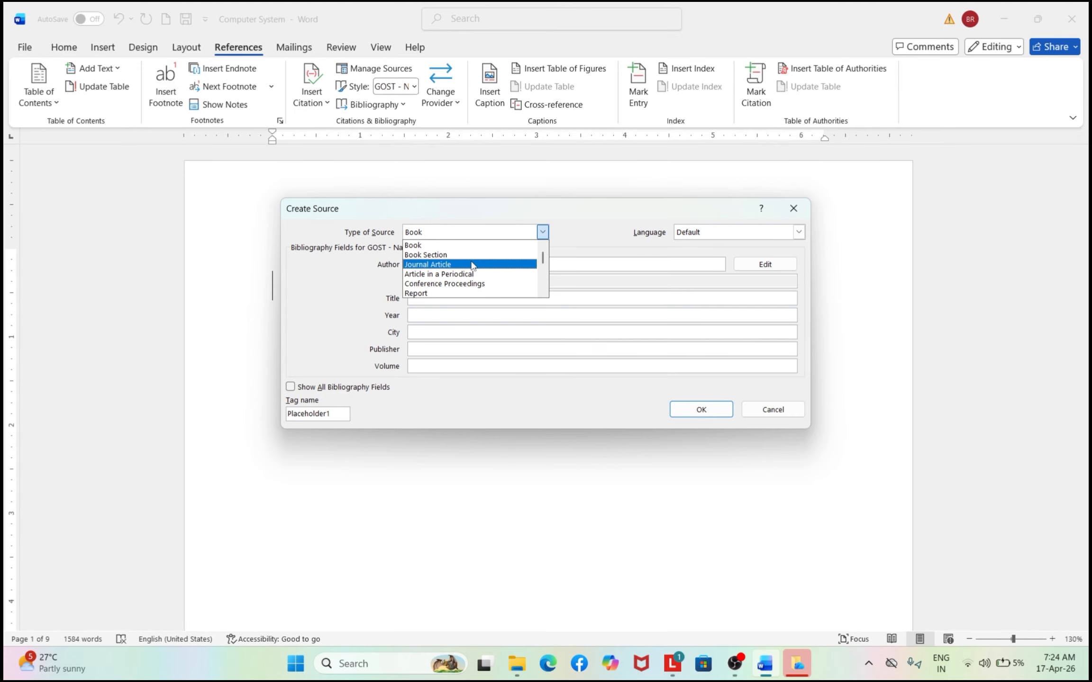
pyautogui.click(475, 221)
pyautogui.click(461, 261)
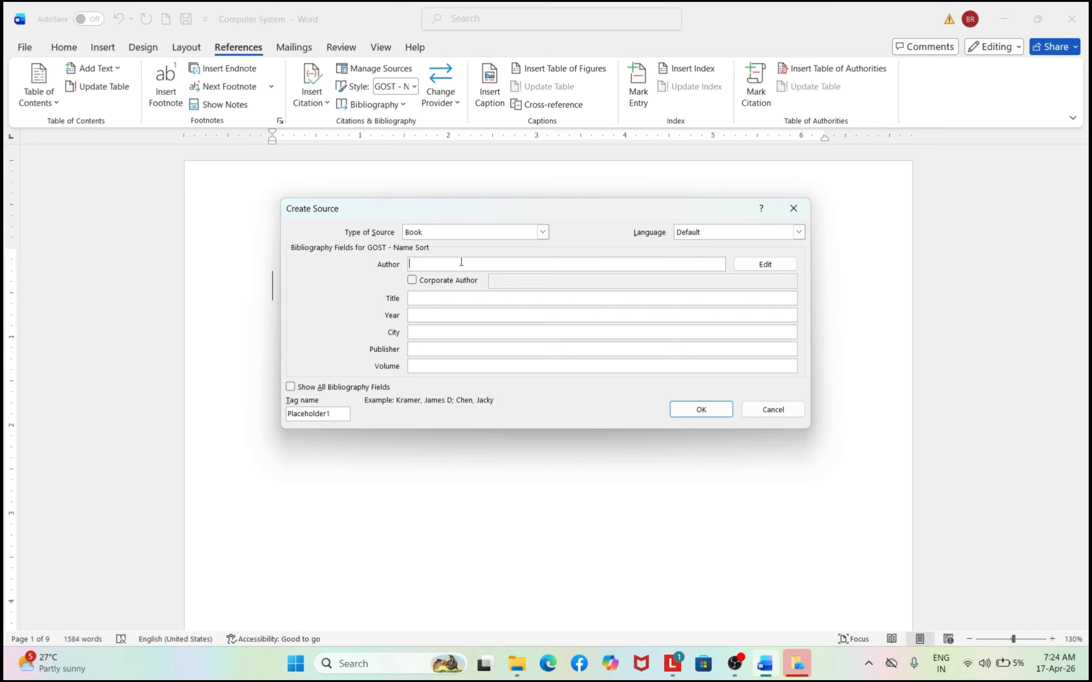
pyautogui.write('B Study Point')
pyautogui.click(469, 295)
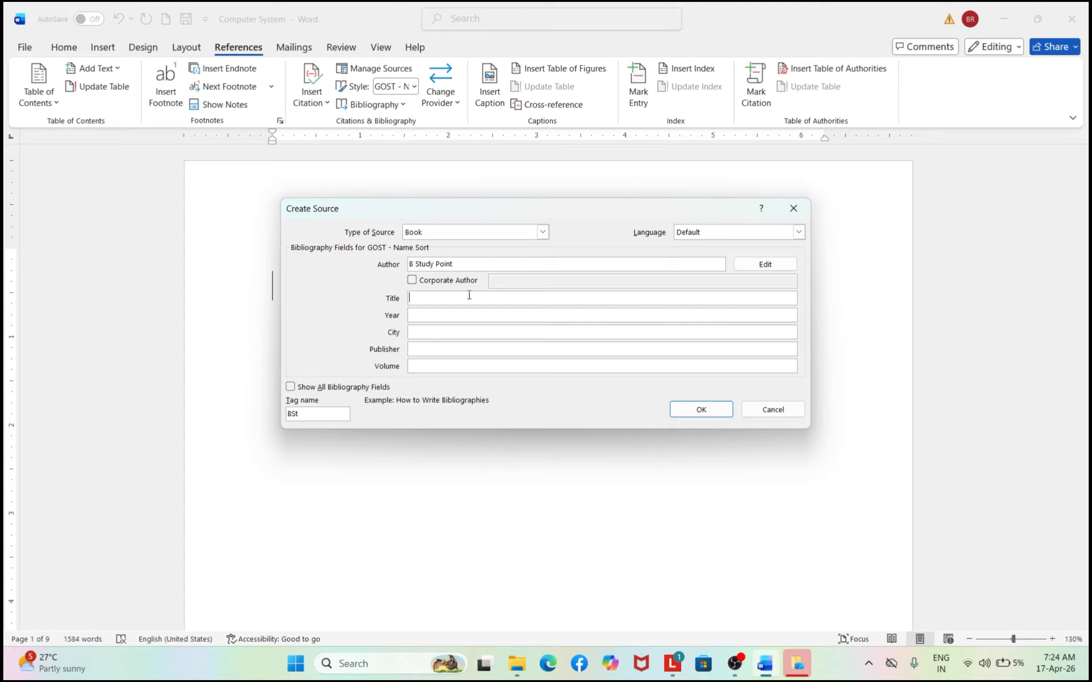
pyautogui.write('Computer')
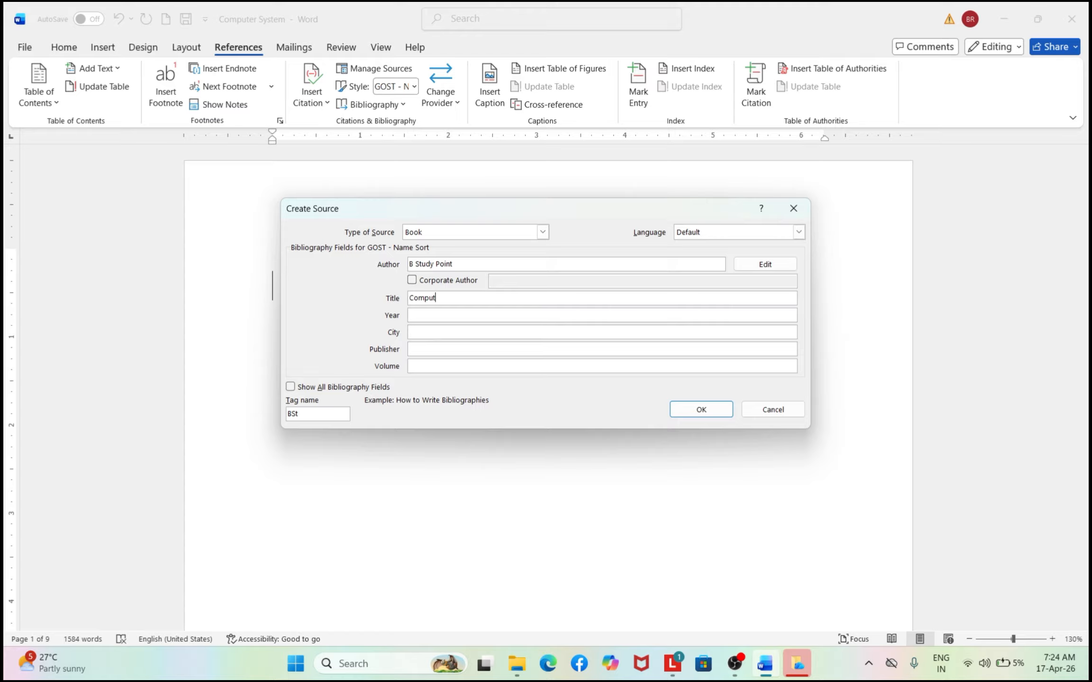